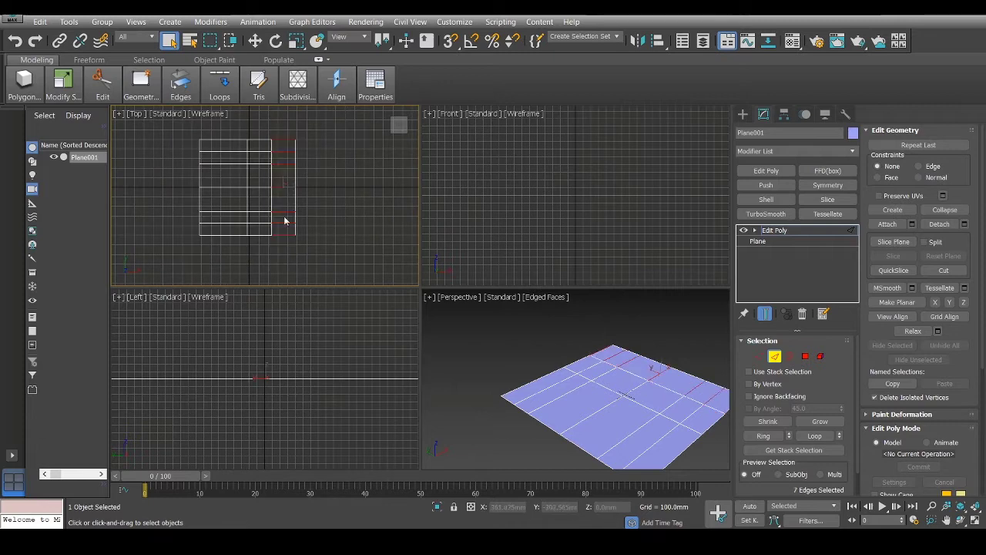
- Connect the selected crosswise edges near the plane's +X end with one new edge line
{"action": "right_click", "coordinate": [281, 214]}
{"action": "left_click", "coordinate": [171, 260]}
{"action": "left_click", "coordinate": [271, 257]}
{"action": "scroll", "coordinate": [282, 208], "scroll_direction": "up", "scroll_amount": 2}
{"action": "middle_click_drag", "start_coordinate": [282, 208], "coordinate": [283, 235]}
- Delete the narrow outer strip of polygons along the plane's +X end
{"action": "key", "text": "4"}
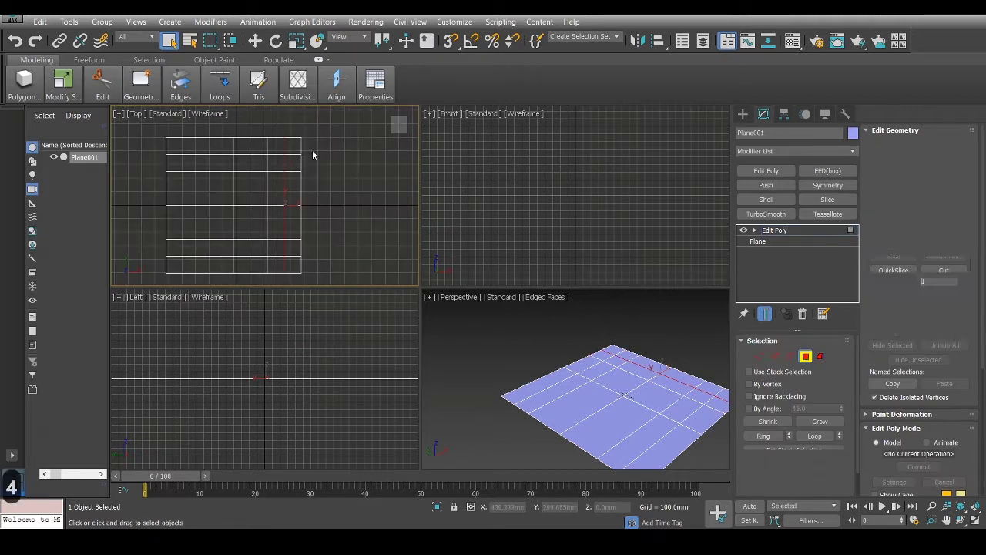
{"action": "left_click_drag", "start_coordinate": [313, 155], "coordinate": [300, 285]}
{"action": "key", "text": "Delete"}
- Extrude the edge beside the middle of the seat's rear border straight up about 500 mm to start the backrest
{"action": "left_click", "coordinate": [653, 395]}
{"action": "key", "text": "3"}
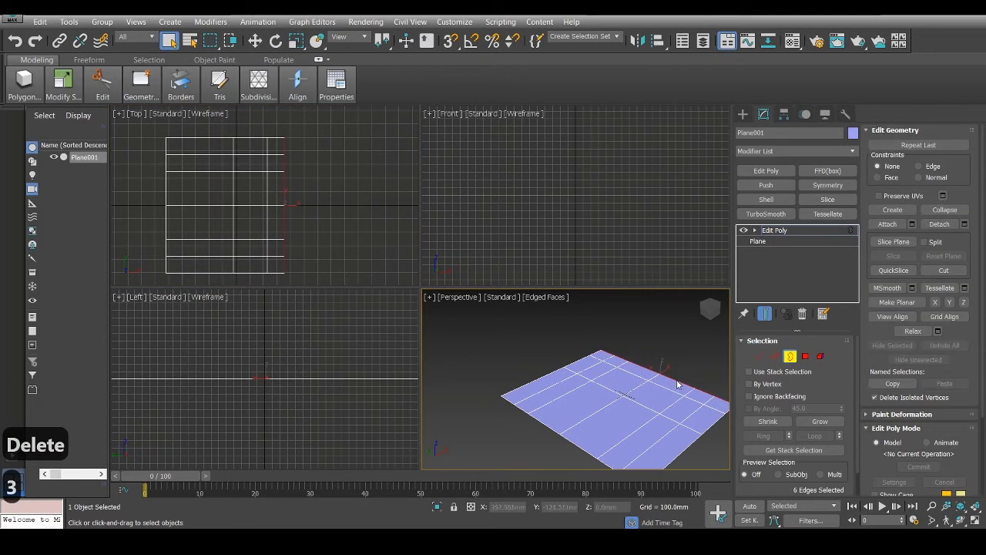
{"action": "key", "text": "2"}
{"action": "key", "text": "alt+w"}
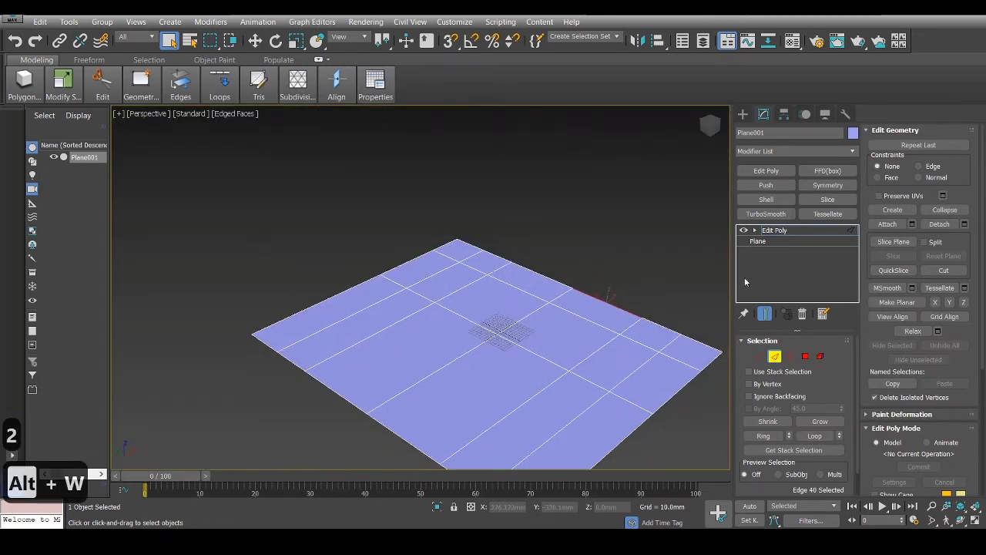
{"action": "middle_click_drag", "start_coordinate": [604, 289], "coordinate": [591, 302]}
{"action": "key", "text": "w"}
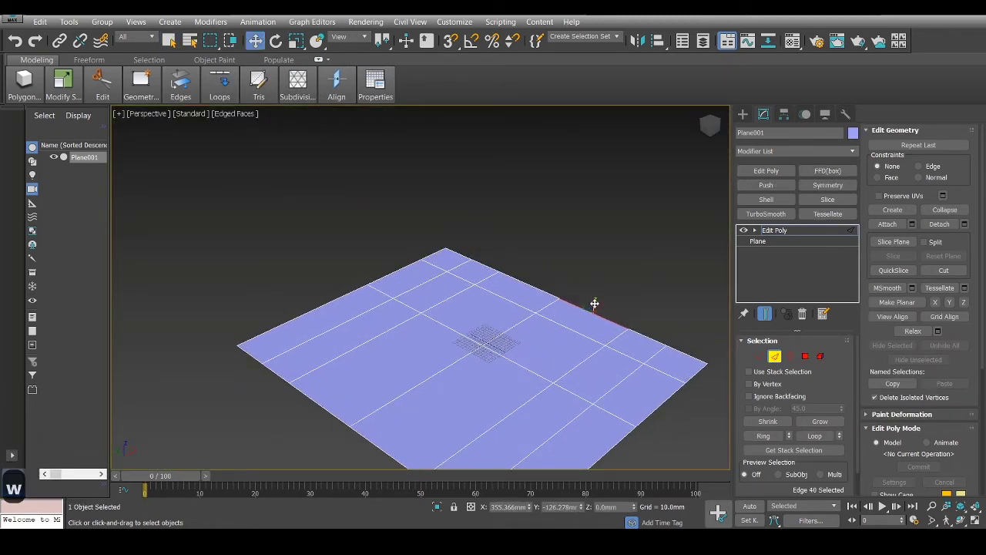
{"action": "left_click_drag", "start_coordinate": [594, 304], "coordinate": [614, 145], "text": "shift"}
- Raise the backrest's top edge a further 476 mm or so in the Left view
{"action": "key", "text": "alt+w"}
{"action": "middle_click", "coordinate": [341, 367]}
{"action": "key", "text": "alt+w"}
{"action": "scroll", "coordinate": [342, 365], "scroll_direction": "down", "scroll_amount": 5}
{"action": "middle_click_drag", "start_coordinate": [368, 314], "coordinate": [380, 334]}
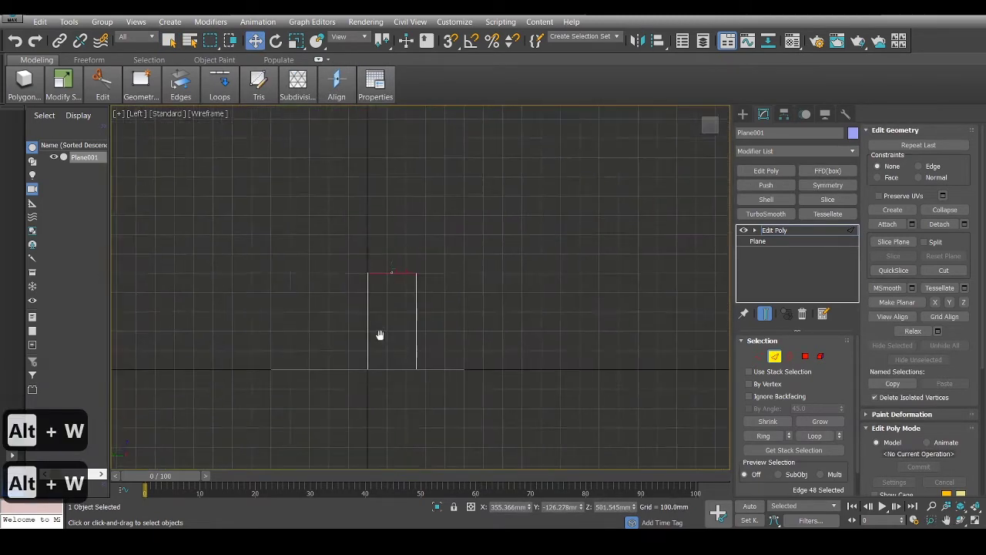
{"action": "left_click_drag", "start_coordinate": [416, 159], "coordinate": [412, 168]}
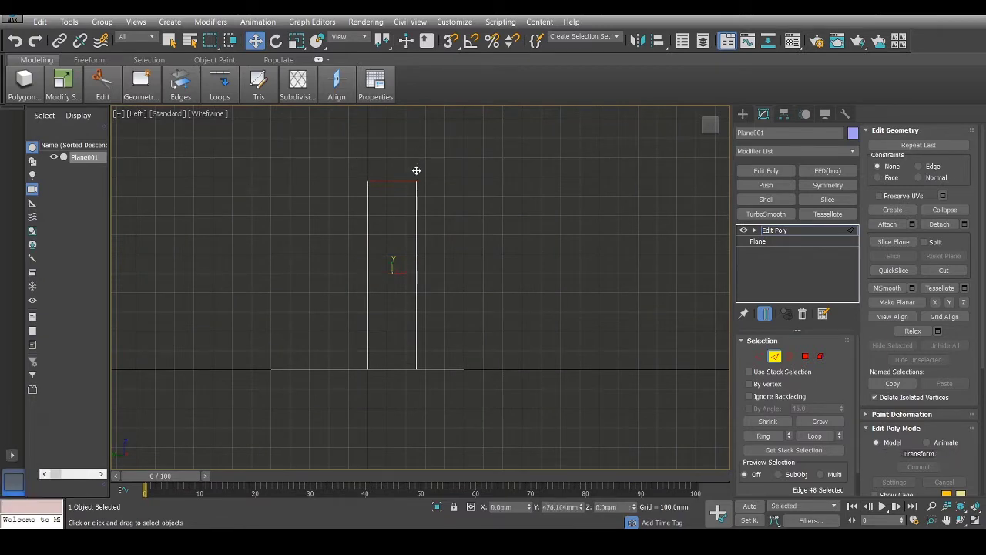
- Connect the backrest's two vertical side edges with 6 segments
{"action": "key", "text": "alt+w"}
{"action": "middle_click", "coordinate": [568, 390]}
{"action": "key", "text": "alt+w"}
{"action": "scroll", "coordinate": [612, 346], "scroll_direction": "down", "scroll_amount": 5}
{"action": "key", "text": "2"}
{"action": "key", "text": "2"}
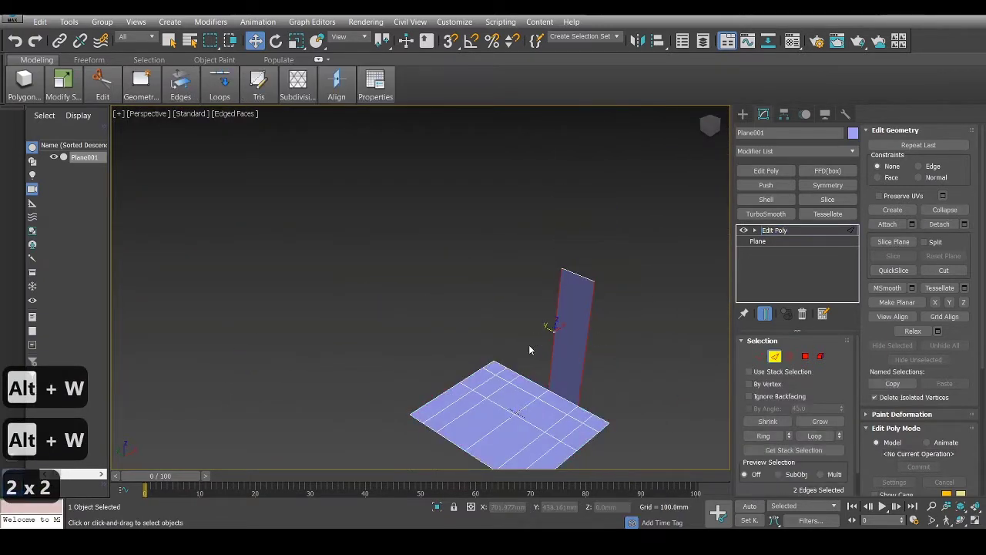
{"action": "right_click", "coordinate": [576, 304]}
{"action": "left_click", "coordinate": [476, 363]}
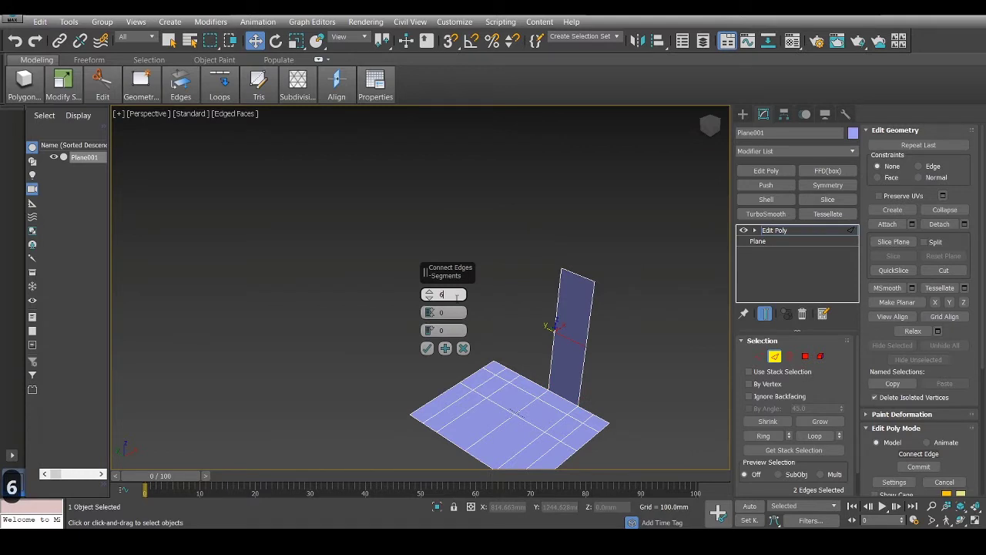
{"action": "left_click", "coordinate": [427, 348]}
{"action": "scroll", "coordinate": [545, 324], "scroll_direction": "up", "scroll_amount": 4}
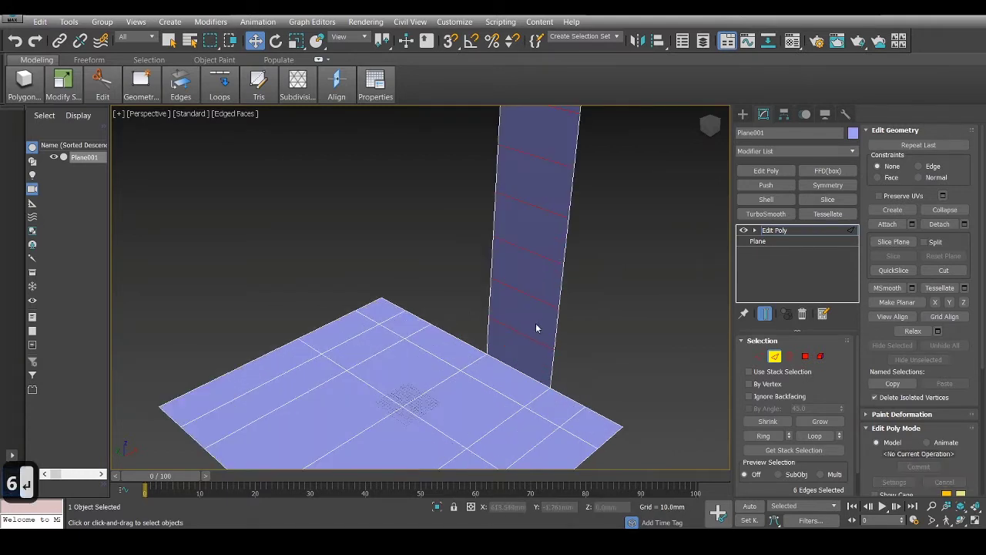
- Connect the backrest's horizontal edges with 6 vertical segments and a slide of 50
{"action": "scroll", "coordinate": [538, 328], "scroll_direction": "down", "scroll_amount": 5}
{"action": "middle_click_drag", "start_coordinate": [537, 328], "coordinate": [594, 323], "text": "alt"}
{"action": "key", "text": "2"}
{"action": "key", "text": "2"}
{"action": "right_click", "coordinate": [611, 276]}
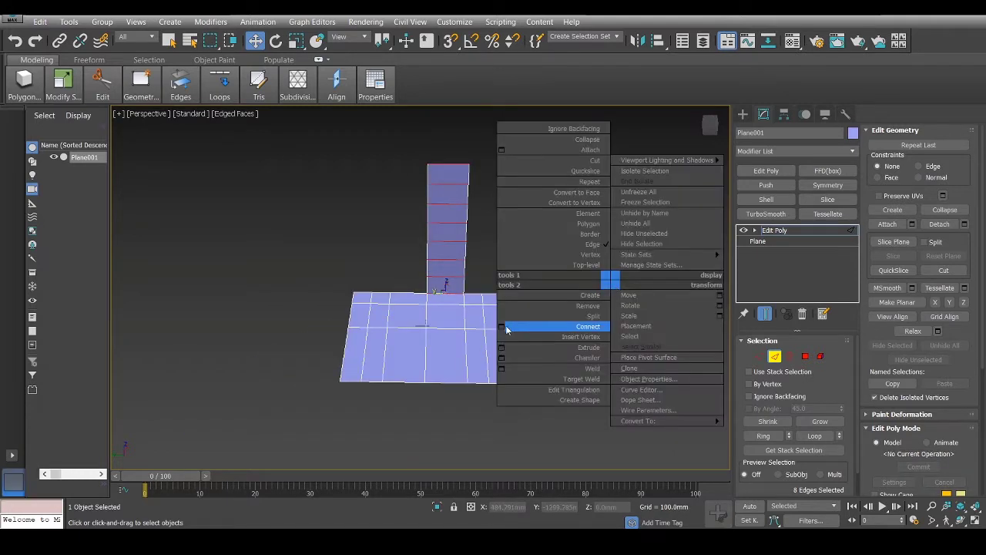
{"action": "left_click", "coordinate": [513, 326]}
{"action": "type", "text": "50"}
{"action": "key", "text": "Return"}
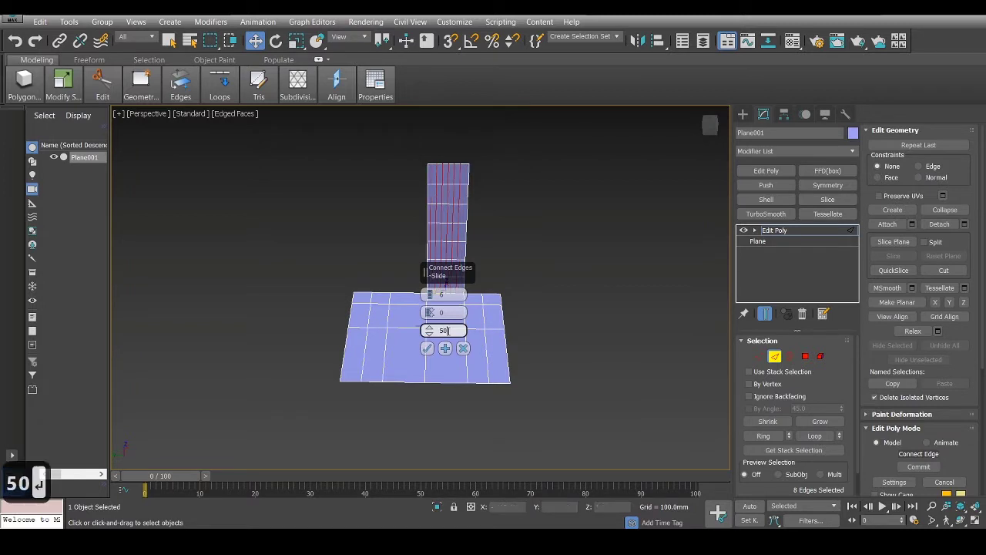
{"action": "left_click", "coordinate": [428, 349]}
- Select the whole element and apply a Symmetry modifier mirrored on the Y axis with Flip enabled
{"action": "key", "text": "5"}
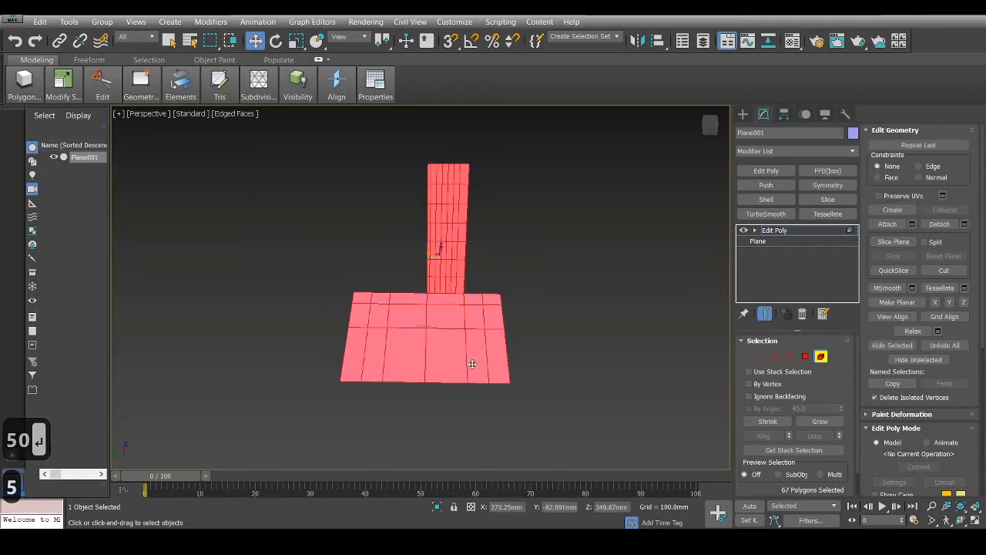
{"action": "left_click", "coordinate": [828, 185]}
{"action": "left_click", "coordinate": [777, 377]}
{"action": "left_click", "coordinate": [602, 233]}
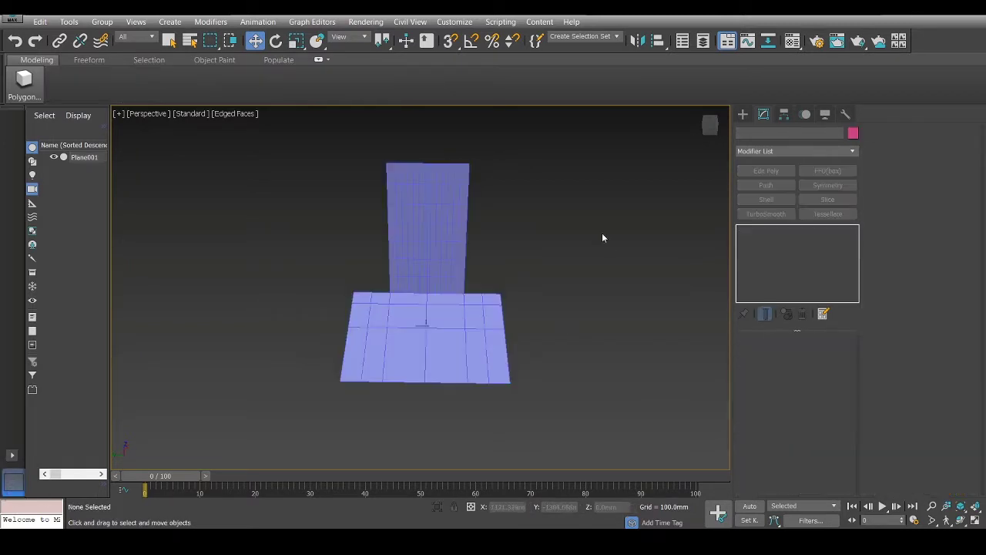
{"action": "left_click", "coordinate": [455, 208]}
{"action": "scroll", "coordinate": [455, 208], "scroll_direction": "up", "scroll_amount": 3}
- Select all backrest polygons in the Edit Poly level and apply an FFD(box) modifier to them
{"action": "left_click", "coordinate": [775, 241]}
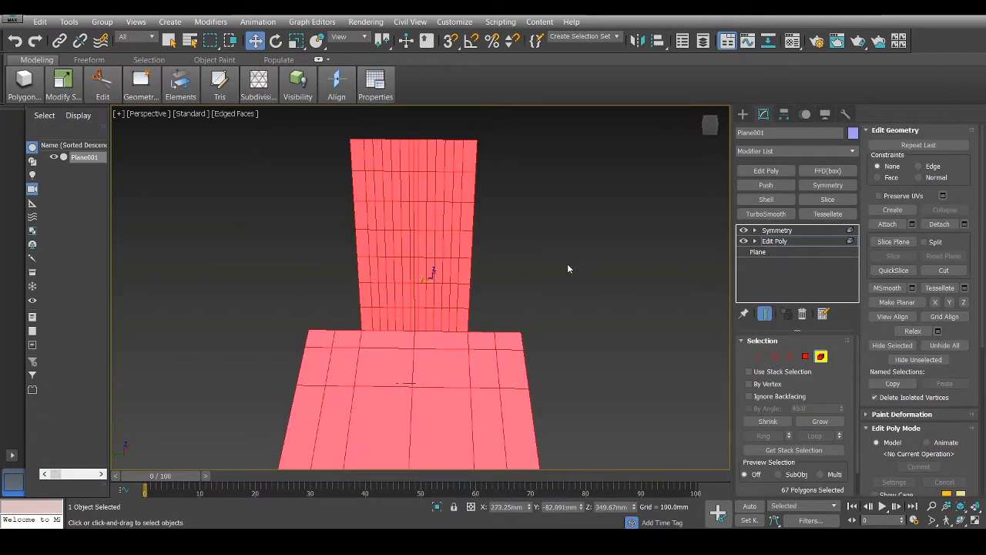
{"action": "key", "text": "4"}
{"action": "left_click_drag", "start_coordinate": [524, 120], "coordinate": [350, 319]}
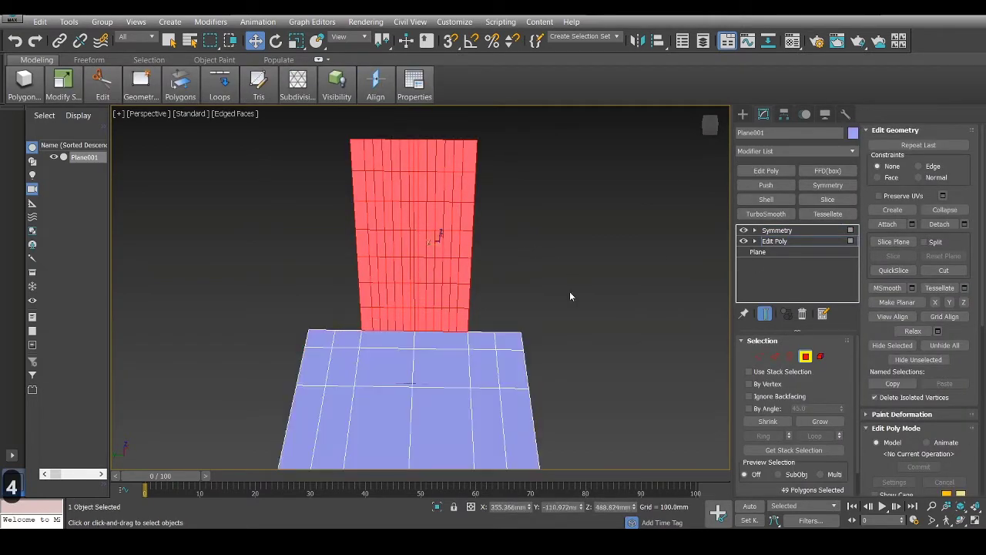
{"action": "key", "text": "alt+w"}
{"action": "key", "text": "alt+w"}
{"action": "scroll", "coordinate": [399, 262], "scroll_direction": "down", "scroll_amount": 3}
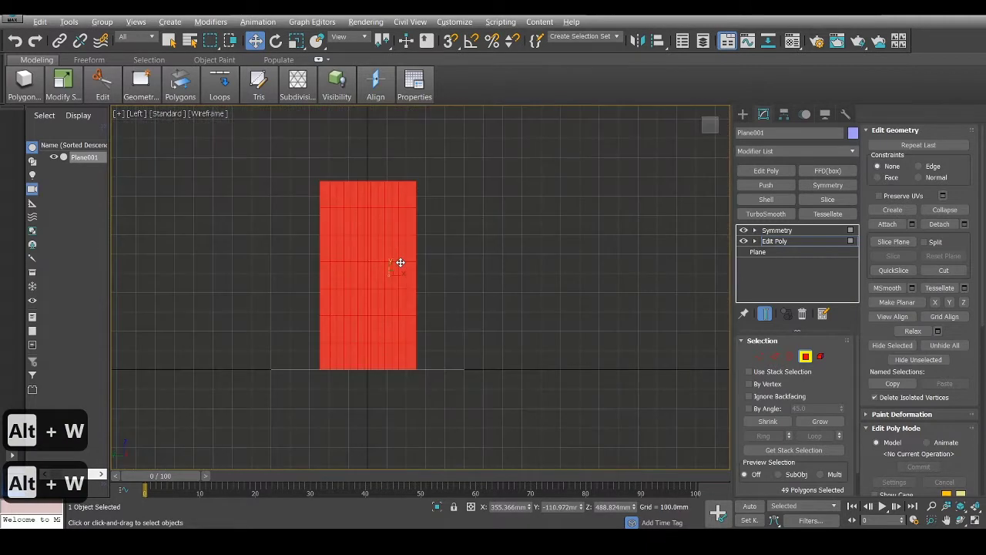
{"action": "left_click", "coordinate": [827, 170]}
{"action": "scroll", "coordinate": [428, 174], "scroll_direction": "up", "scroll_amount": 3}
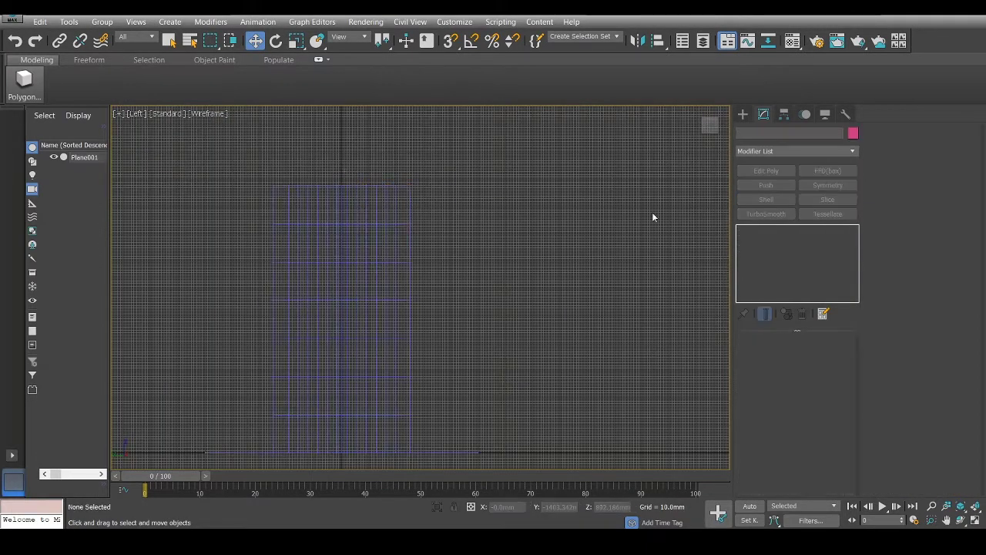
- Flare the backrest's top lattice control points outward and pull its two middle rows inward in the Left view
{"action": "key", "text": "1"}
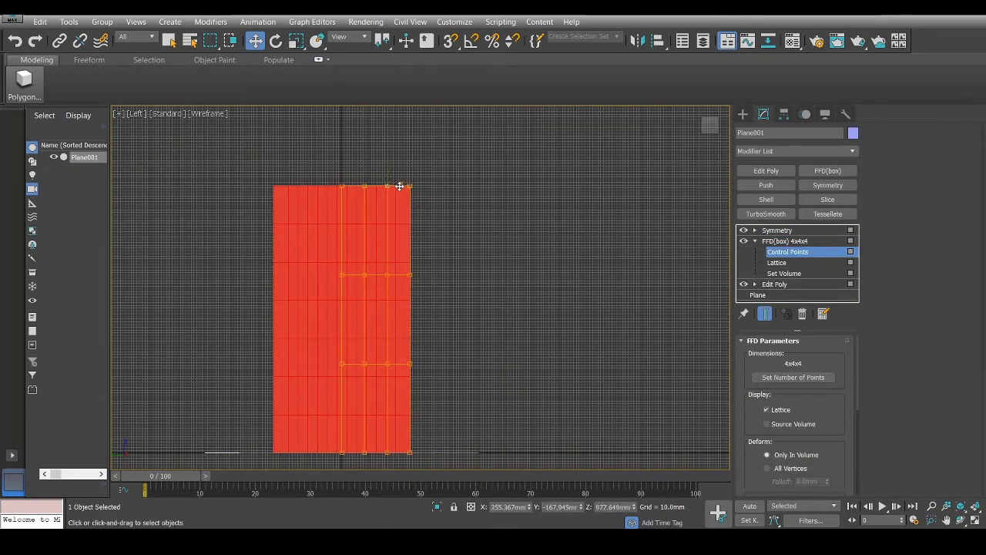
{"action": "left_click_drag", "start_coordinate": [399, 187], "coordinate": [418, 186]}
{"action": "scroll", "coordinate": [408, 262], "scroll_direction": "up", "scroll_amount": 2}
{"action": "left_click_drag", "start_coordinate": [458, 268], "coordinate": [339, 296]}
{"action": "left_click_drag", "start_coordinate": [394, 282], "coordinate": [383, 283]}
{"action": "middle_click_drag", "start_coordinate": [397, 305], "coordinate": [408, 237]}
{"action": "left_click_drag", "start_coordinate": [470, 297], "coordinate": [355, 354]}
{"action": "left_click_drag", "start_coordinate": [399, 337], "coordinate": [383, 342]}
- Shift the inner lattice control points in the top and middle rows toward the centerline to even out the edge spacing
{"action": "middle_click_drag", "start_coordinate": [421, 142], "coordinate": [422, 247]}
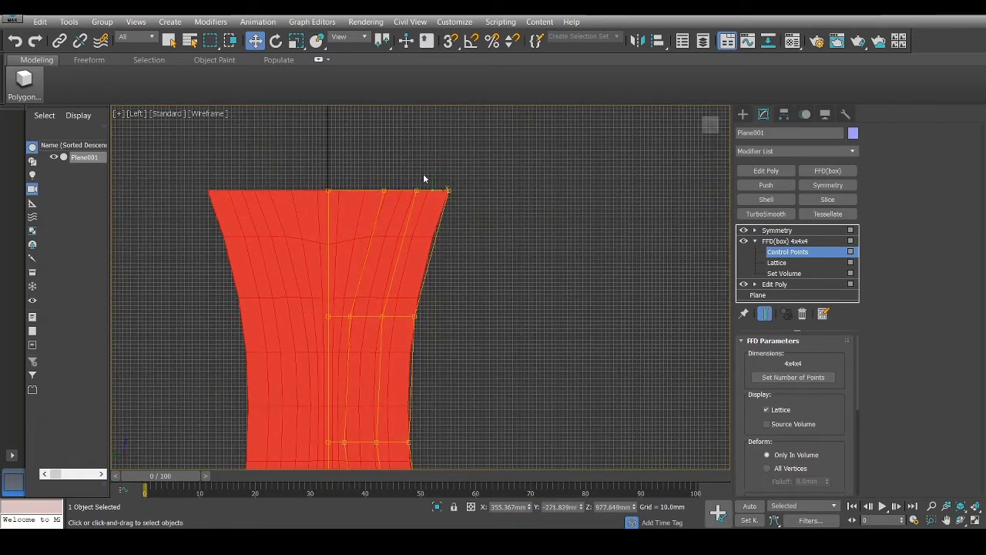
{"action": "left_click_drag", "start_coordinate": [374, 209], "coordinate": [375, 210]}
{"action": "left_click_drag", "start_coordinate": [409, 201], "coordinate": [398, 201]}
{"action": "left_click_drag", "start_coordinate": [348, 328], "coordinate": [348, 328]}
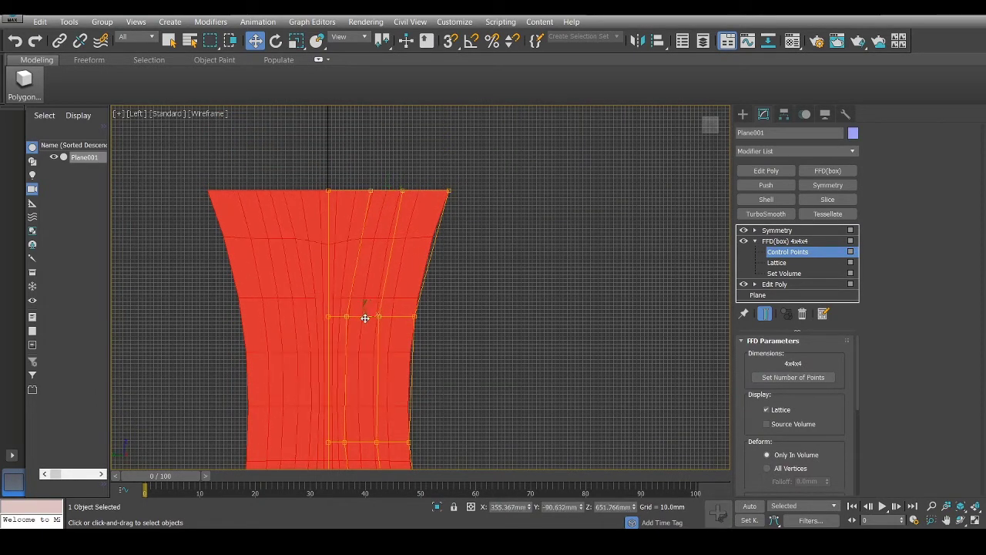
{"action": "scroll", "coordinate": [423, 312], "scroll_direction": "up", "scroll_amount": 2}
{"action": "left_click_drag", "start_coordinate": [417, 316], "coordinate": [411, 316]}
{"action": "middle_click_drag", "start_coordinate": [437, 223], "coordinate": [459, 104]}
{"action": "left_click_drag", "start_coordinate": [398, 356], "coordinate": [383, 373]}
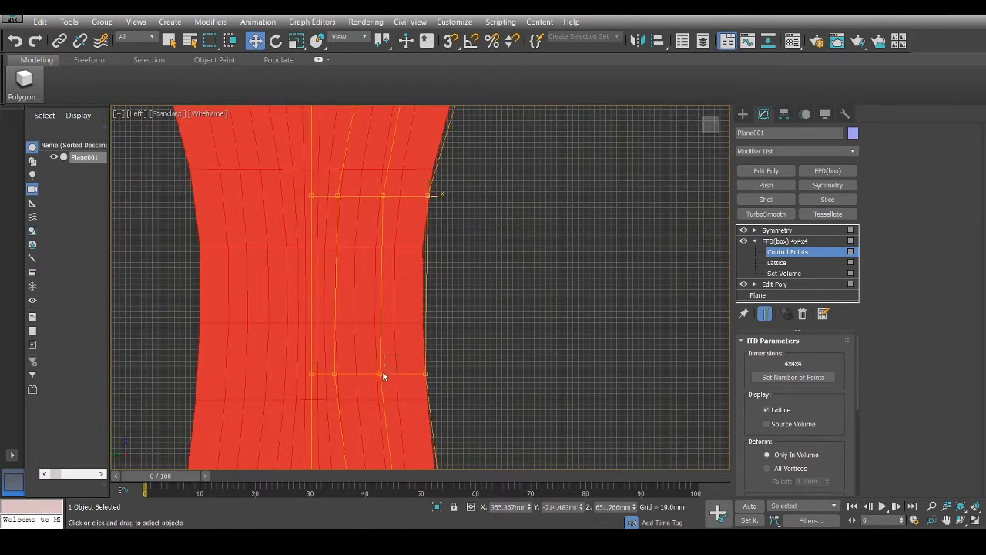
{"action": "left_click_drag", "start_coordinate": [376, 299], "coordinate": [377, 294]}
- Shade the Left view without its grid and nudge an inner top lattice control point slightly outward
{"action": "key", "text": "F3"}
{"action": "key", "text": "F3"}
{"action": "key", "text": "F3"}
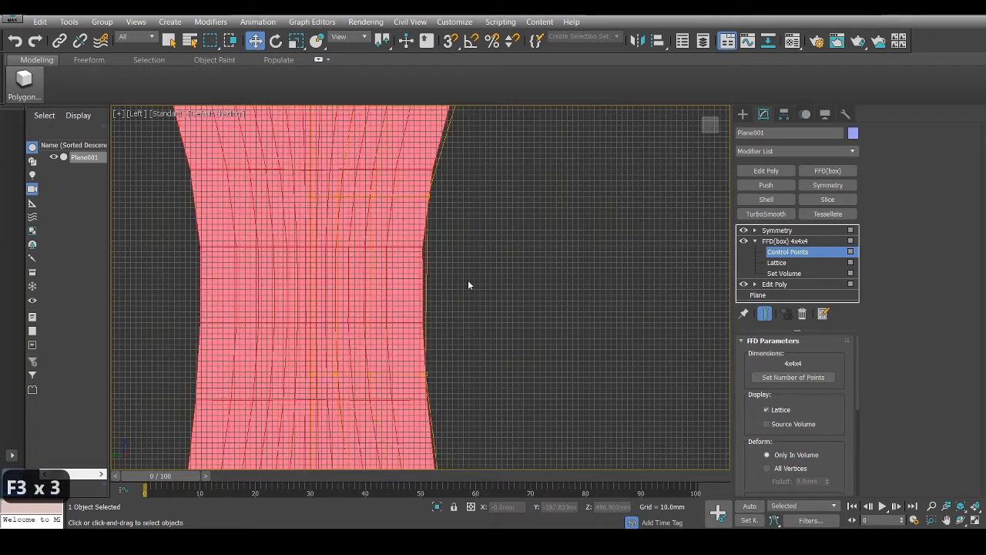
{"action": "key", "text": "g"}
{"action": "scroll", "coordinate": [329, 202], "scroll_direction": "down", "scroll_amount": 2}
{"action": "scroll", "coordinate": [325, 174], "scroll_direction": "up", "scroll_amount": 2}
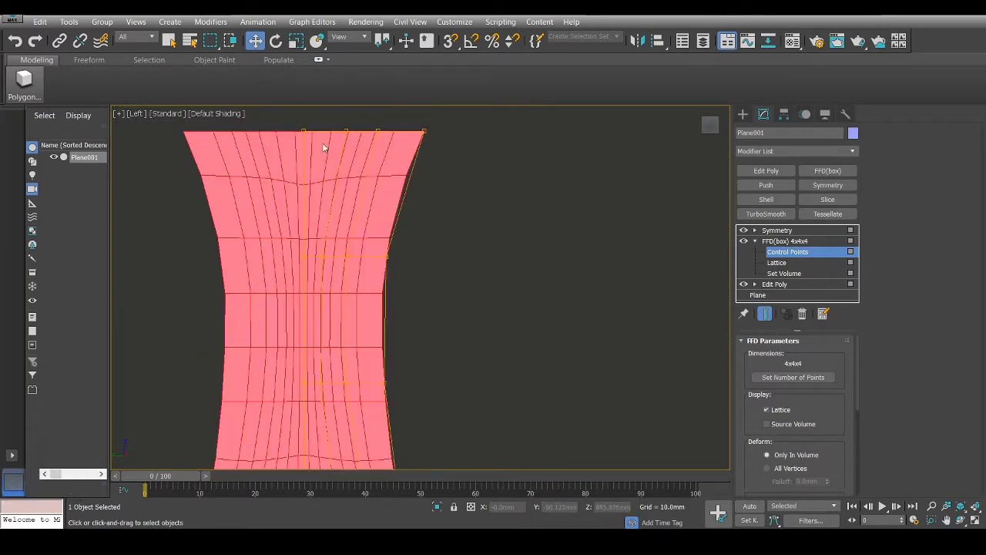
{"action": "left_click", "coordinate": [393, 133]}
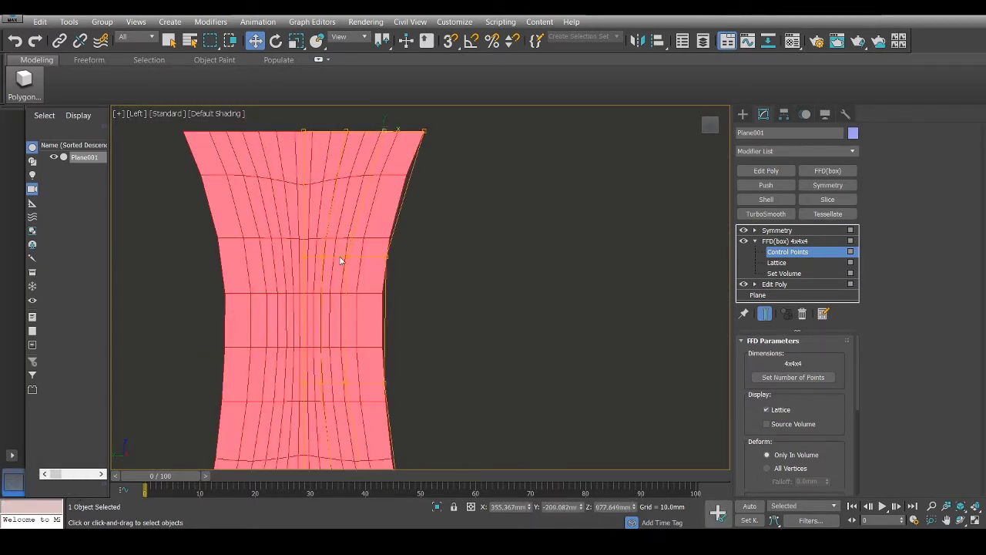
- Curve the backrest in the Front view: tilt its top lattice points backward and move the middle rows about 38 mm toward the seat
{"action": "scroll", "coordinate": [432, 254], "scroll_direction": "down", "scroll_amount": 3}
{"action": "key", "text": "alt+w"}
{"action": "left_click", "coordinate": [586, 223]}
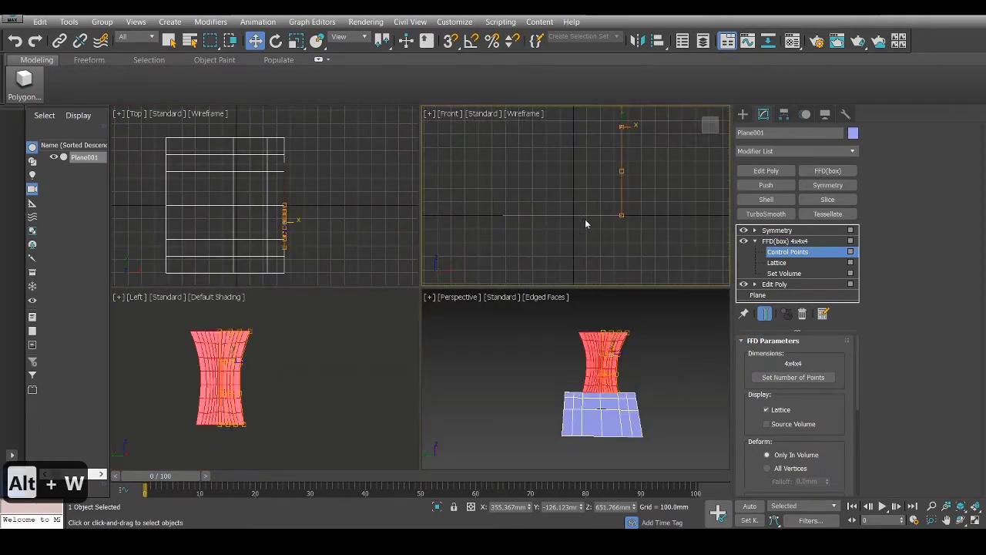
{"action": "key", "text": "alt+w"}
{"action": "left_click_drag", "start_coordinate": [494, 304], "coordinate": [487, 306]}
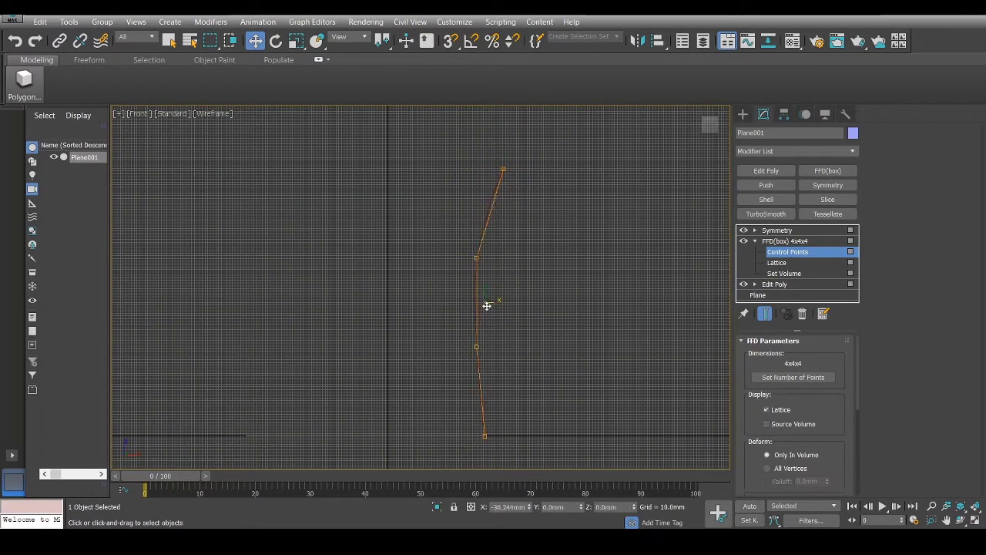
- Add a new Edit Poly modifier between the FFD(box) and Symmetry modifiers of the chair
{"action": "key", "text": "alt+w"}
{"action": "left_click", "coordinate": [505, 311]}
{"action": "key", "text": "alt+w"}
{"action": "left_click_drag", "start_coordinate": [708, 127], "coordinate": [655, 138]}
{"action": "double_click", "coordinate": [601, 192]}
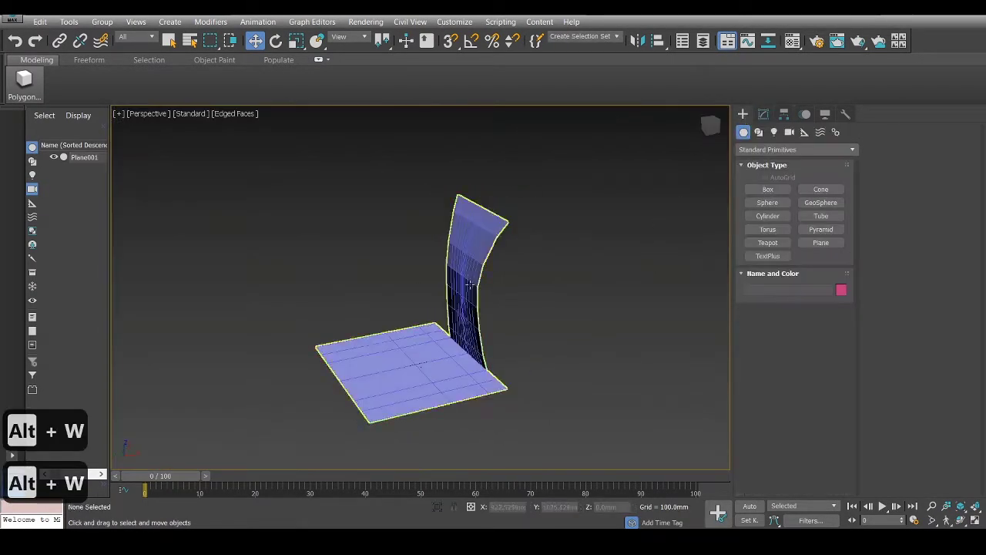
{"action": "left_click", "coordinate": [474, 266]}
{"action": "left_click", "coordinate": [768, 241]}
{"action": "left_click", "coordinate": [766, 171]}
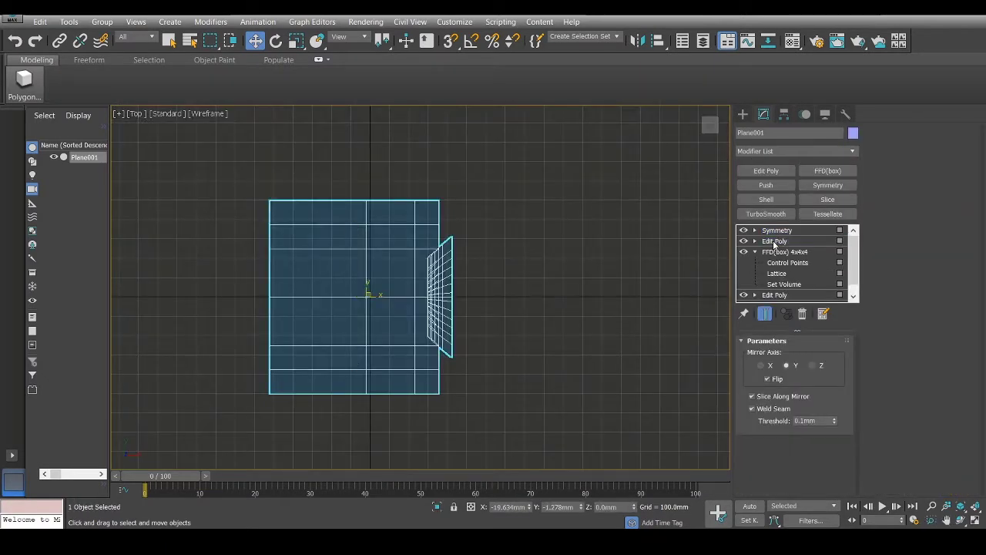
- Collapse the modifier stack up to the new Edit Poly, keeping Symmetry on top
{"action": "right_click", "coordinate": [774, 242]}
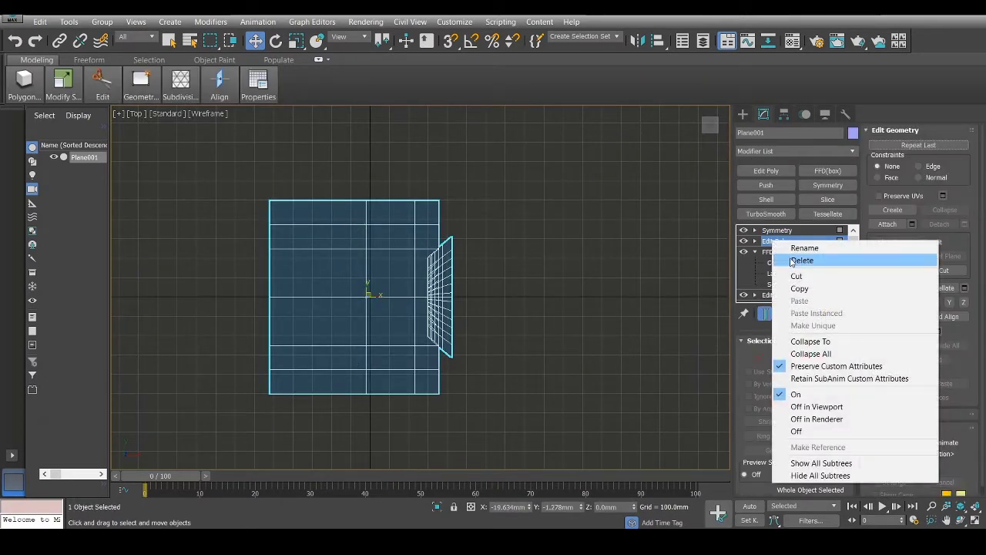
{"action": "left_click", "coordinate": [819, 341]}
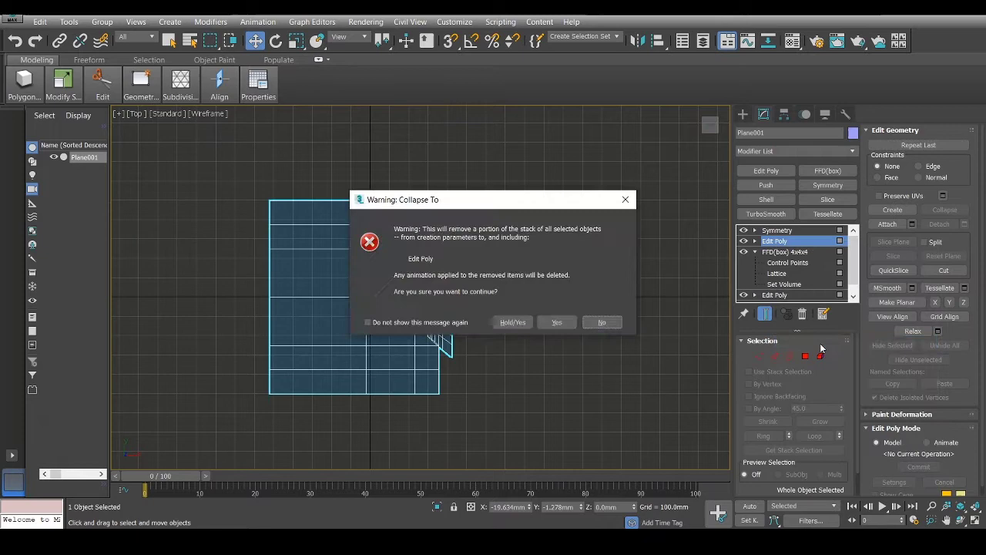
{"action": "left_click", "coordinate": [557, 323]}
{"action": "left_click", "coordinate": [558, 325]}
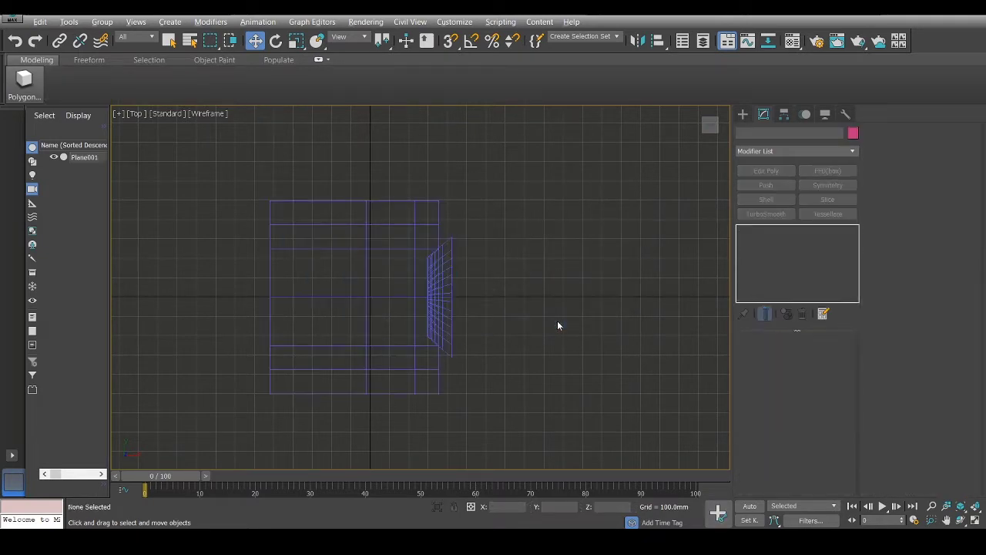
{"action": "key", "text": "alt+w"}
{"action": "key", "text": "alt+w"}
{"action": "left_click", "coordinate": [528, 291]}
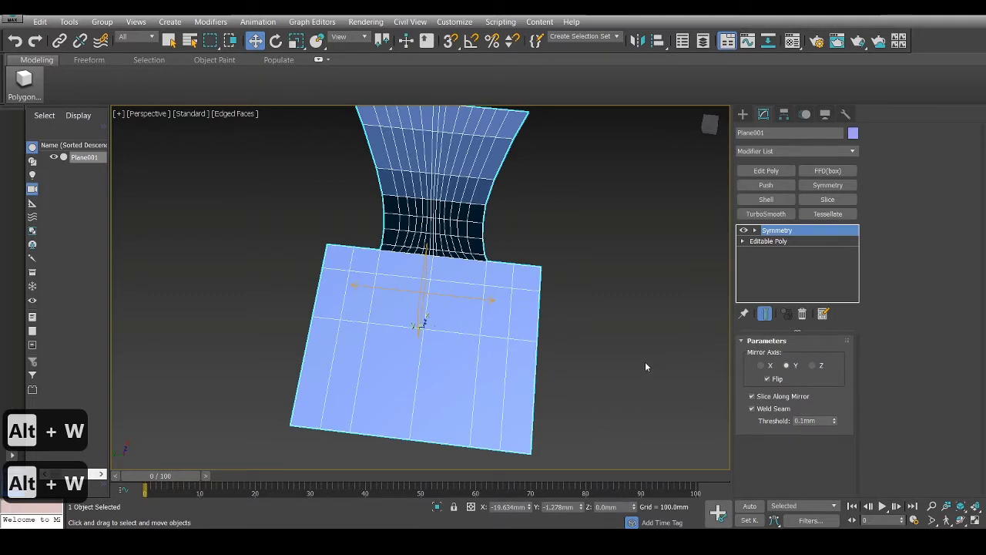
- Delete the outer strip of polygons along one side of the seat in the Editable Poly, with the symmetry result shown
{"action": "left_click", "coordinate": [793, 242]}
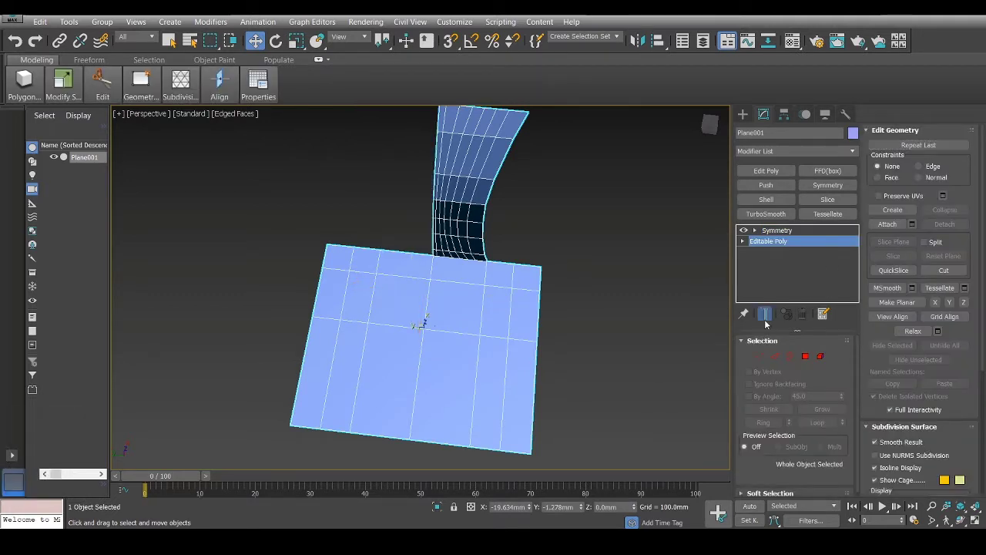
{"action": "key", "text": "4"}
{"action": "left_click", "coordinate": [531, 374]}
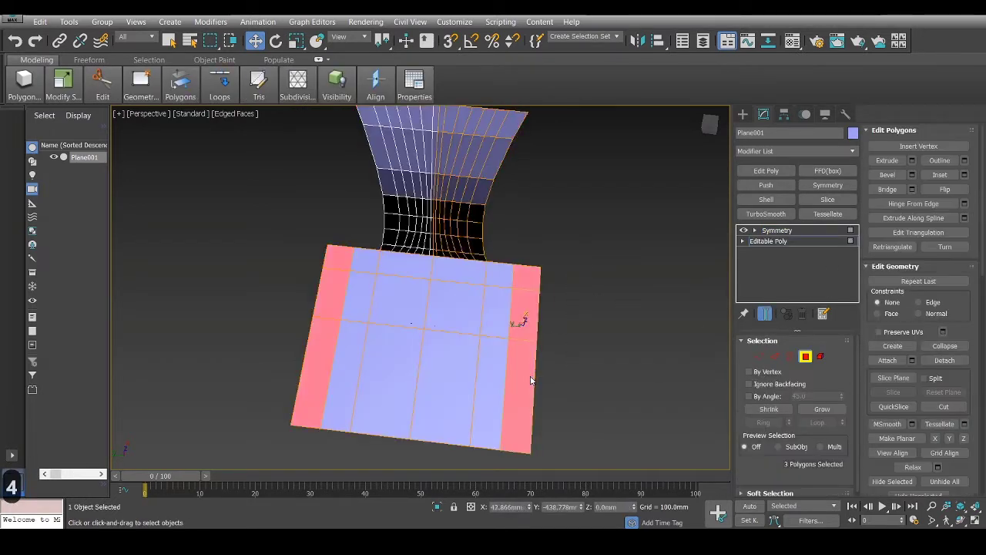
{"action": "middle_click_drag", "start_coordinate": [531, 375], "coordinate": [543, 347]}
{"action": "key", "text": "Delete"}
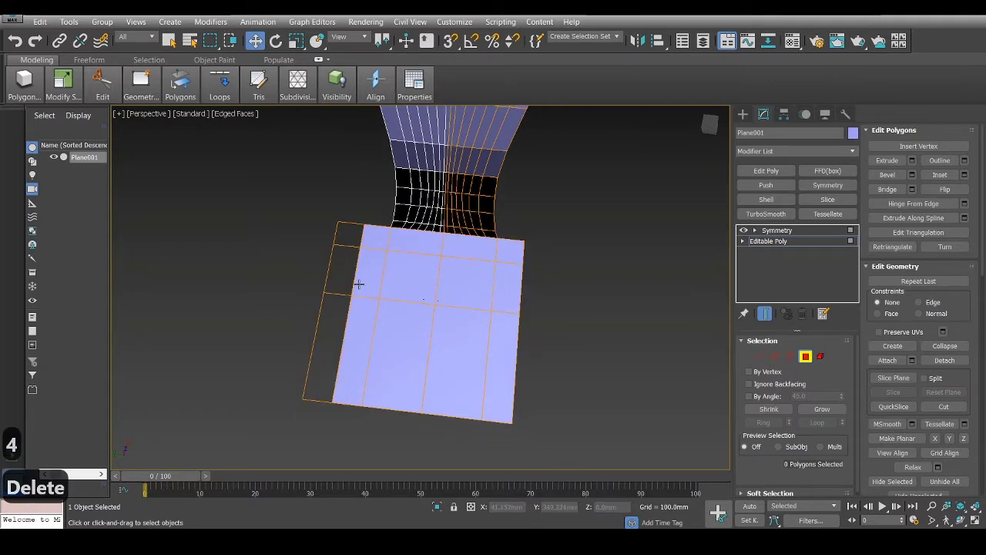
- Connect the ring of front-to-back seat edges behind the middle with one new crosswise edge loop in the Editable Poly
{"action": "left_click", "coordinate": [544, 323]}
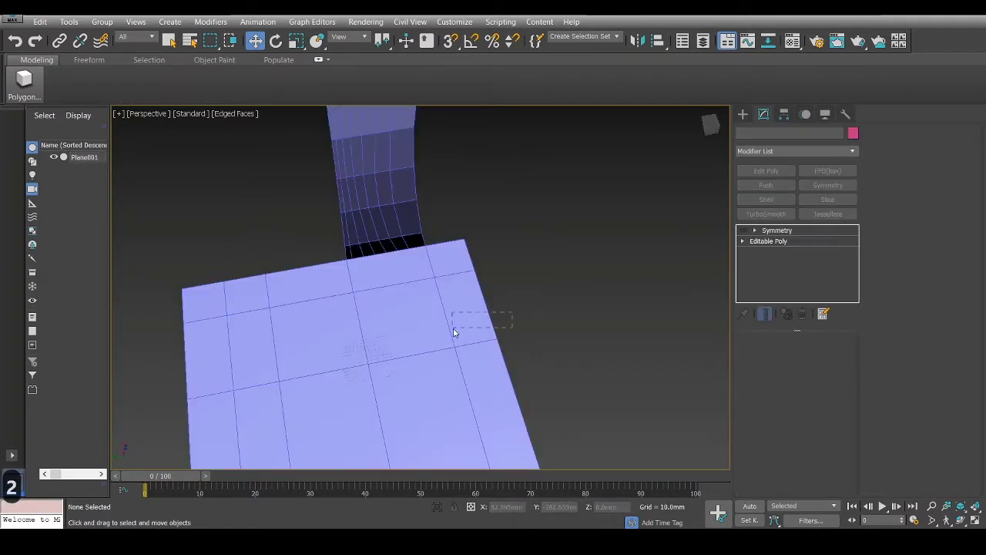
{"action": "left_click_drag", "start_coordinate": [455, 333], "coordinate": [456, 331]}
{"action": "key", "text": "2"}
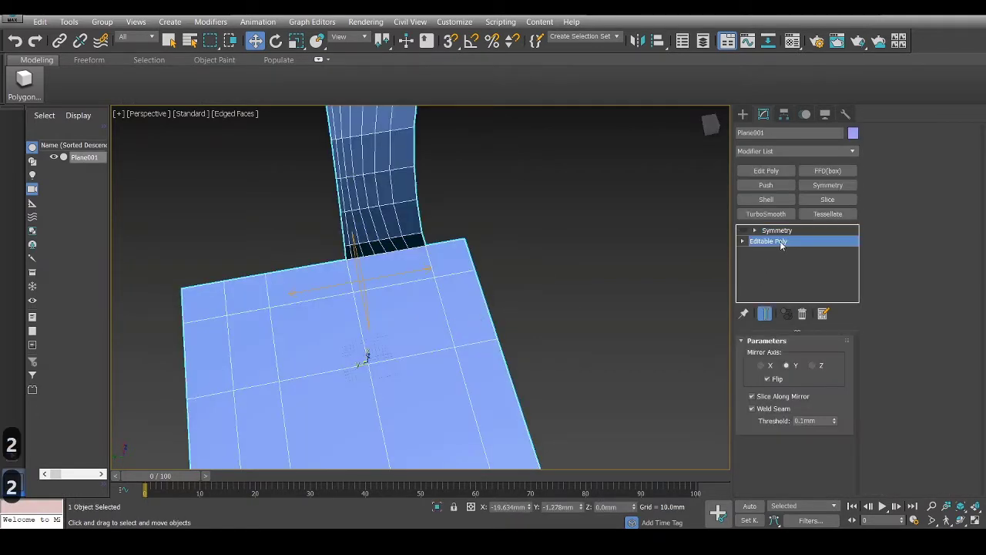
{"action": "key", "text": "2"}
{"action": "left_click", "coordinate": [766, 425]}
{"action": "right_click", "coordinate": [473, 329]}
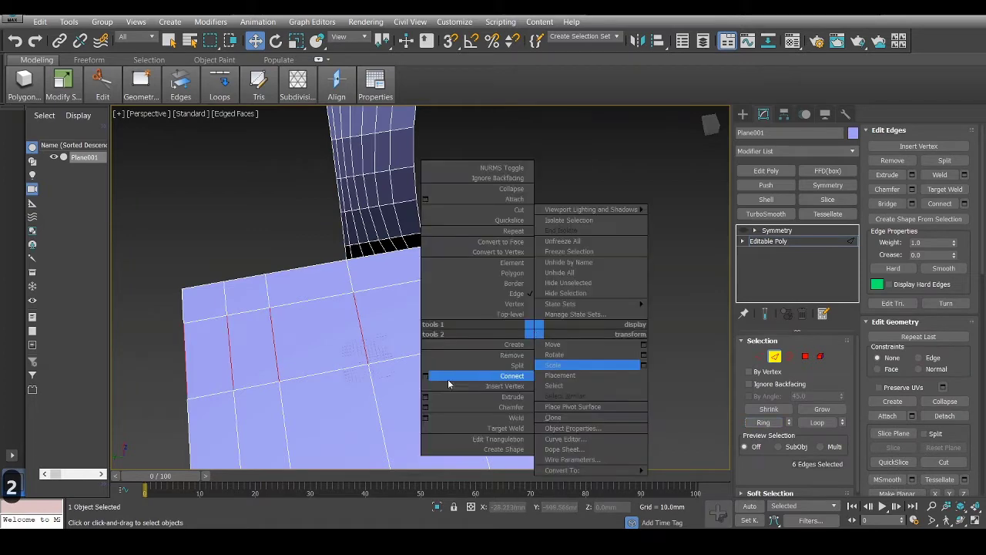
{"action": "left_click", "coordinate": [429, 377]}
{"action": "left_click", "coordinate": [428, 348]}
{"action": "scroll", "coordinate": [468, 273], "scroll_direction": "up", "scroll_amount": 2}
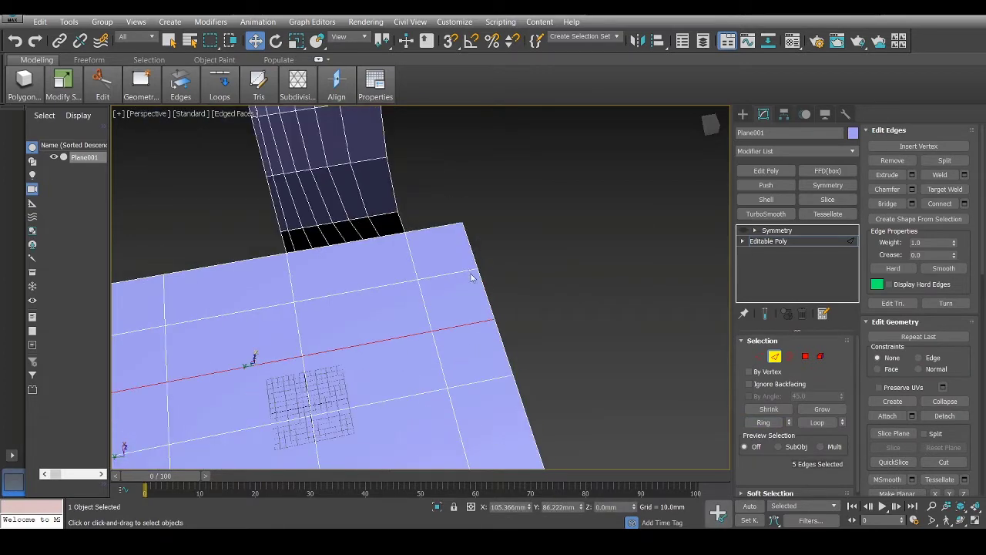
- Extrude the side seat edge between the new loop and the next row upward as an armrest post, and rotate its end edge
{"action": "left_click_drag", "start_coordinate": [711, 130], "coordinate": [671, 154]}
{"action": "scroll", "coordinate": [405, 374], "scroll_direction": "up", "scroll_amount": 2}
{"action": "key", "text": "2"}
{"action": "key", "text": "2"}
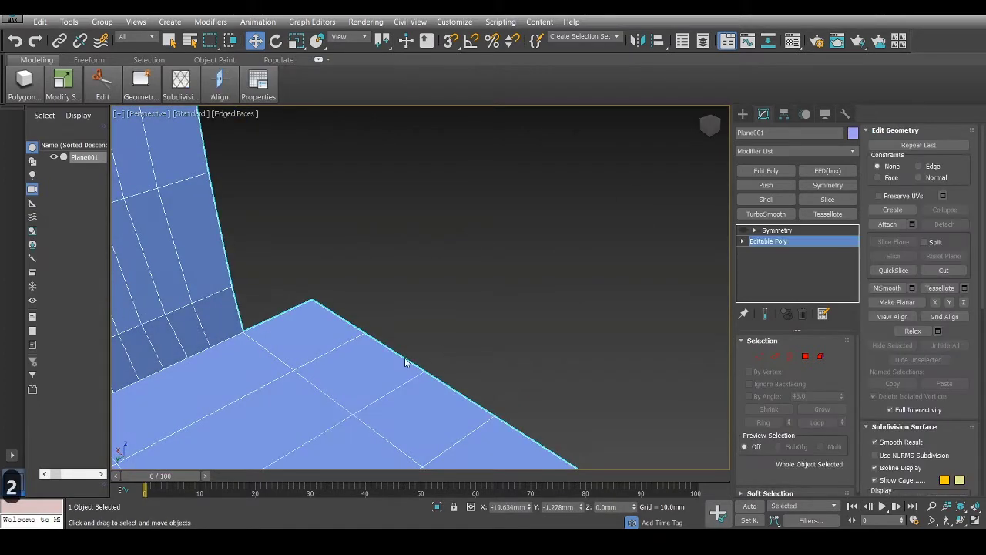
{"action": "left_click", "coordinate": [763, 241]}
{"action": "key", "text": "2"}
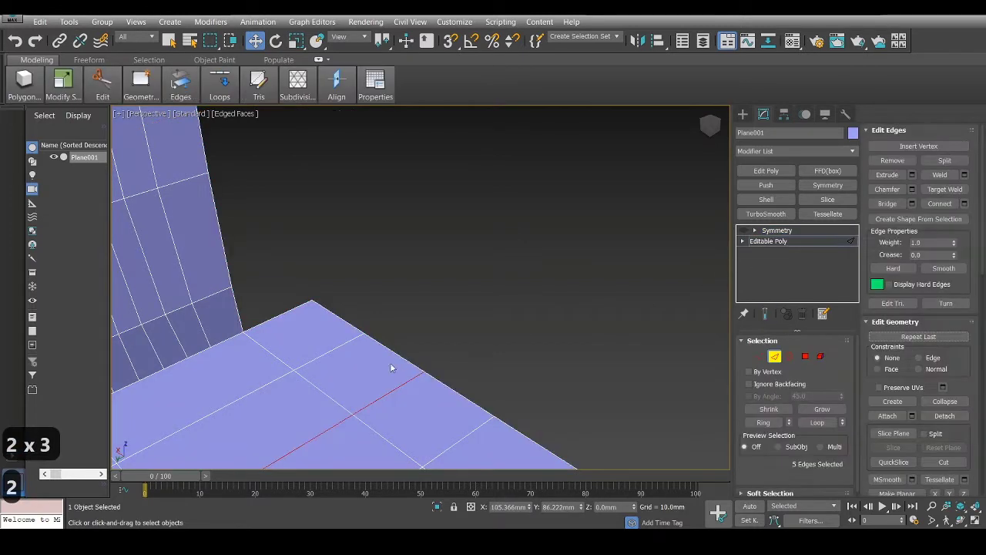
{"action": "left_click_drag", "start_coordinate": [399, 309], "coordinate": [424, 150], "text": "shift"}
{"action": "middle_click_drag", "start_coordinate": [425, 149], "coordinate": [468, 279], "text": "alt"}
{"action": "key", "text": "e"}
{"action": "left_click_drag", "start_coordinate": [473, 315], "coordinate": [475, 321]}
- Target-weld the two end vertices of the armrest strip to the top outer corner edge of the backrest
{"action": "key", "text": "1"}
{"action": "right_click", "coordinate": [453, 276]}
{"action": "left_click", "coordinate": [429, 339]}
{"action": "left_click", "coordinate": [445, 306]}
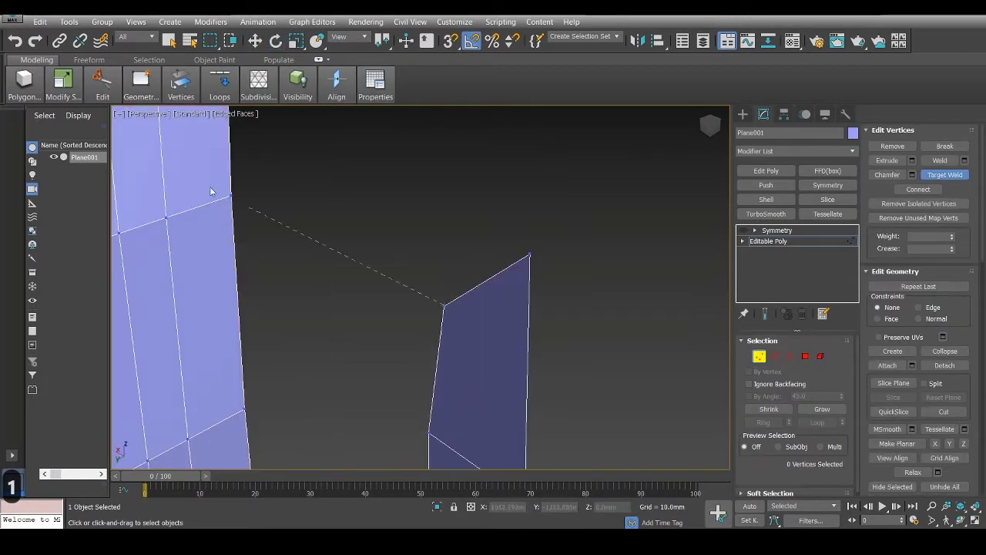
{"action": "left_click", "coordinate": [228, 198]}
{"action": "left_click", "coordinate": [399, 264]}
{"action": "left_click", "coordinate": [254, 171]}
- Connect the long edges of the span between backrest and armrest post with three evenly spaced crosswise edges
{"action": "key", "text": "w"}
{"action": "key", "text": "2"}
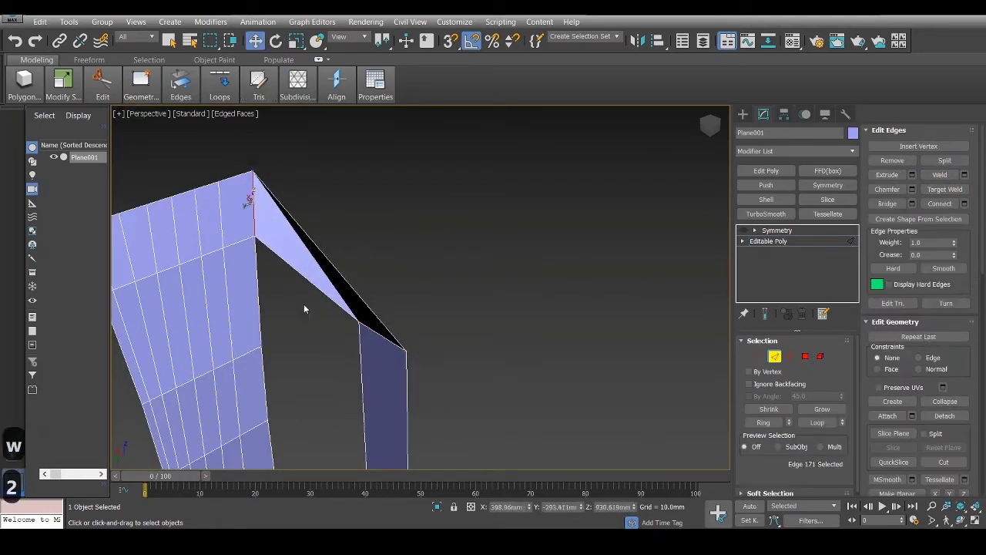
{"action": "left_click_drag", "start_coordinate": [304, 304], "coordinate": [347, 235]}
{"action": "right_click", "coordinate": [348, 231]}
{"action": "left_click", "coordinate": [287, 323]}
{"action": "left_click", "coordinate": [428, 347]}
- In the Front view, reposition the arm span's connected vertices and raise the upper-edge vertex nearest the backrest about 23 mm
{"action": "key", "text": "1"}
{"action": "key", "text": "alt+w"}
{"action": "key", "text": "alt+w"}
{"action": "scroll", "coordinate": [474, 370], "scroll_direction": "up", "scroll_amount": 4}
{"action": "left_click_drag", "start_coordinate": [455, 370], "coordinate": [482, 396]}
{"action": "middle_click_drag", "start_coordinate": [406, 399], "coordinate": [420, 338]}
{"action": "left_click_drag", "start_coordinate": [422, 307], "coordinate": [333, 370]}
{"action": "left_click_drag", "start_coordinate": [383, 337], "coordinate": [384, 347]}
{"action": "key", "text": "alt+w"}
{"action": "middle_click", "coordinate": [609, 206]}
{"action": "key", "text": "alt+w"}
{"action": "scroll", "coordinate": [521, 269], "scroll_direction": "up", "scroll_amount": 6}
{"action": "left_click_drag", "start_coordinate": [495, 270], "coordinate": [495, 236]}
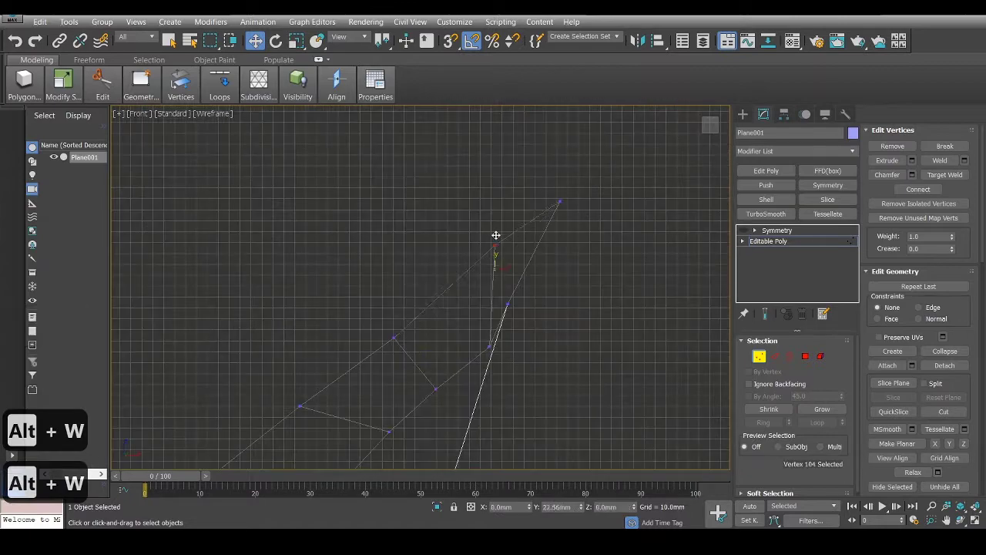
- Raise the next upper-edge vertex, and rotate and reposition a crosswise vertex pair to round the arm's bend in the Front view
{"action": "middle_click_drag", "start_coordinate": [339, 393], "coordinate": [385, 311]}
{"action": "left_click_drag", "start_coordinate": [346, 313], "coordinate": [346, 273]}
{"action": "left_click_drag", "start_coordinate": [438, 285], "coordinate": [249, 347]}
{"action": "key", "text": "e"}
{"action": "left_click_drag", "start_coordinate": [373, 291], "coordinate": [386, 308]}
{"action": "key", "text": "w"}
{"action": "left_click_drag", "start_coordinate": [361, 299], "coordinate": [361, 306]}
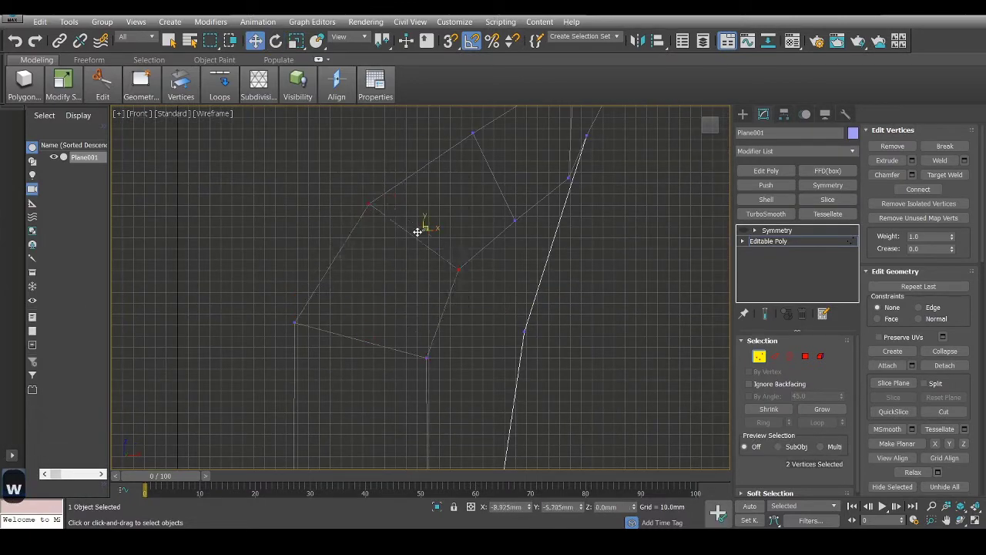
- Connect the vertical edges of the armrest post with two new horizontal rows
{"action": "scroll", "coordinate": [418, 232], "scroll_direction": "down", "scroll_amount": 5}
{"action": "middle_click_drag", "start_coordinate": [422, 346], "coordinate": [462, 203]}
{"action": "key", "text": "2"}
{"action": "left_click", "coordinate": [462, 205]}
{"action": "right_click", "coordinate": [463, 205]}
{"action": "left_click", "coordinate": [425, 348]}
- Curve the armrest post in the Front view by shifting its new vertex rows sideways and lowering the lower one slightly
{"action": "key", "text": "1"}
{"action": "scroll", "coordinate": [440, 199], "scroll_direction": "up", "scroll_amount": 4}
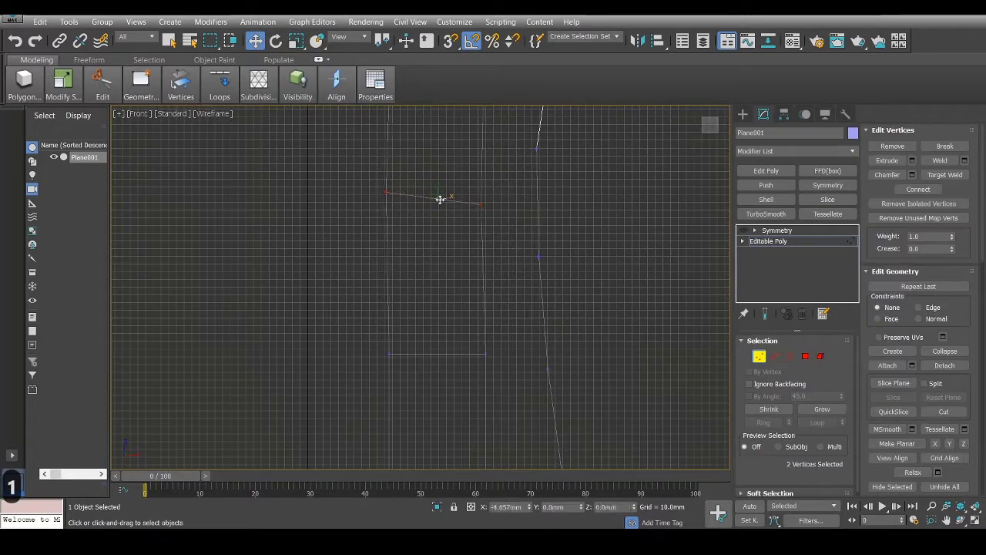
{"action": "scroll", "coordinate": [443, 206], "scroll_direction": "down", "scroll_amount": 4}
{"action": "left_click_drag", "start_coordinate": [439, 179], "coordinate": [432, 179]}
{"action": "scroll", "coordinate": [428, 312], "scroll_direction": "up", "scroll_amount": 4}
{"action": "left_click_drag", "start_coordinate": [511, 304], "coordinate": [394, 334]}
{"action": "middle_click_drag", "start_coordinate": [409, 262], "coordinate": [408, 332]}
{"action": "left_click_drag", "start_coordinate": [493, 166], "coordinate": [350, 212]}
{"action": "left_click_drag", "start_coordinate": [414, 170], "coordinate": [414, 183]}
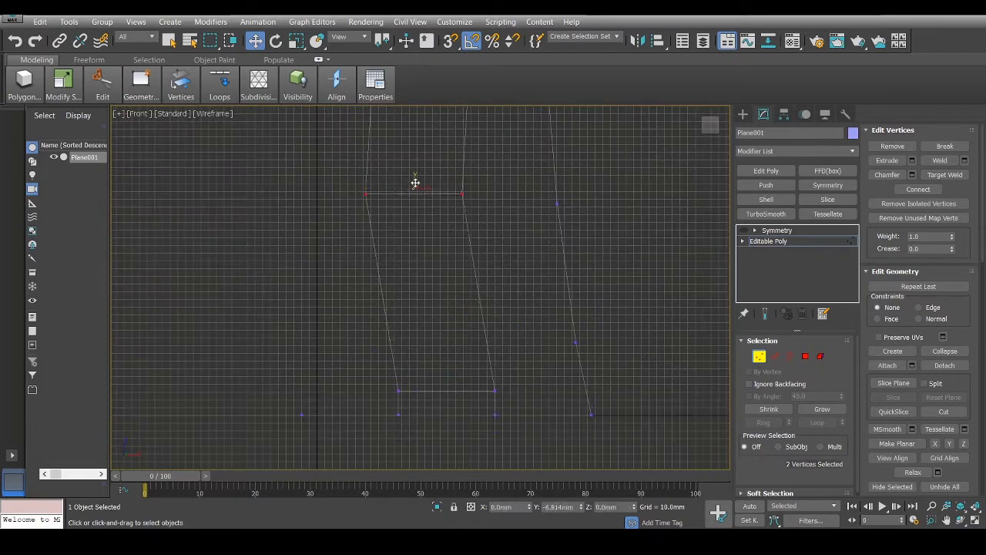
- In the wireframe Left view, move the vertices on the outer edge of the arm's bend outward, away from the backrest
{"action": "key", "text": "alt+w"}
{"action": "key", "text": "alt+w"}
{"action": "key", "text": "ctrl+z"}
{"action": "key", "text": "F3"}
{"action": "key", "text": "F3"}
{"action": "key", "text": "F3"}
{"action": "scroll", "coordinate": [381, 363], "scroll_direction": "up", "scroll_amount": 3}
{"action": "middle_click_drag", "start_coordinate": [367, 352], "coordinate": [401, 308]}
{"action": "scroll", "coordinate": [388, 249], "scroll_direction": "down", "scroll_amount": 6}
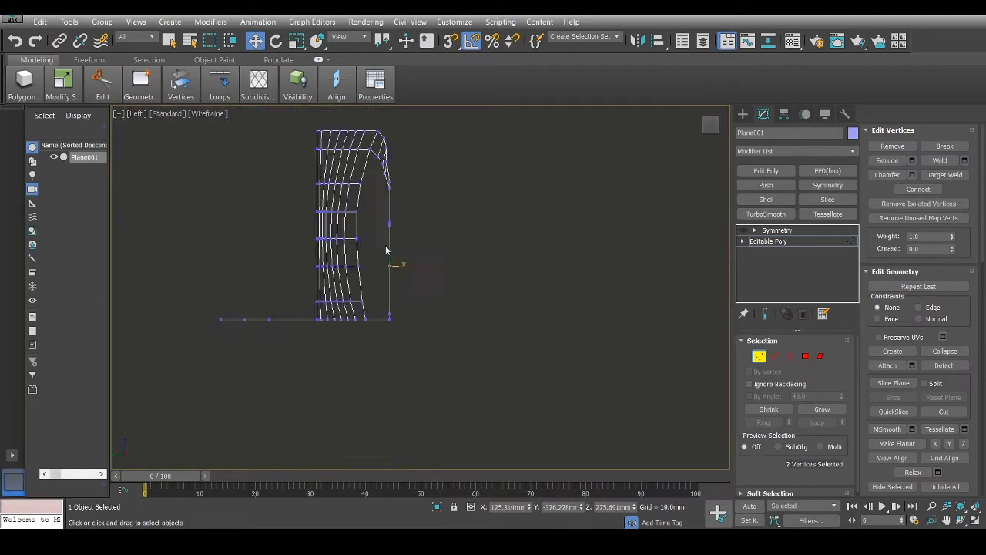
{"action": "scroll", "coordinate": [362, 117], "scroll_direction": "up", "scroll_amount": 6}
{"action": "left_click", "coordinate": [459, 208]}
{"action": "left_click_drag", "start_coordinate": [469, 208], "coordinate": [478, 208]}
{"action": "left_click_drag", "start_coordinate": [470, 308], "coordinate": [495, 307]}
{"action": "middle_click_drag", "start_coordinate": [495, 339], "coordinate": [502, 302]}
{"action": "left_click_drag", "start_coordinate": [489, 351], "coordinate": [510, 351]}
- Move the vertices of the armrest post's rows sideways in the Left view to give the post width and a gentle curve
{"action": "middle_click_drag", "start_coordinate": [509, 354], "coordinate": [532, 224]}
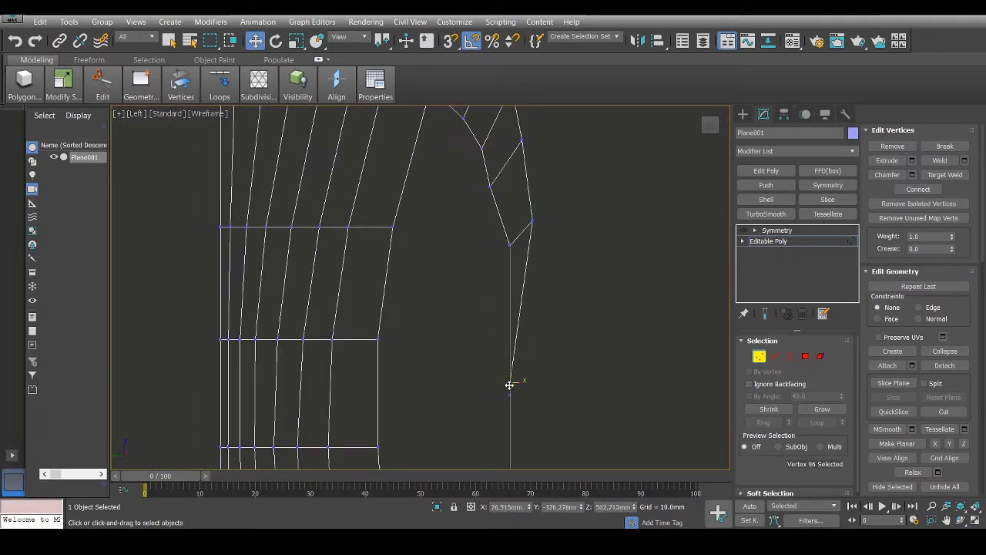
{"action": "left_click_drag", "start_coordinate": [508, 385], "coordinate": [533, 385]}
{"action": "middle_click_drag", "start_coordinate": [533, 387], "coordinate": [529, 226]}
{"action": "left_click_drag", "start_coordinate": [506, 398], "coordinate": [532, 399]}
{"action": "middle_click_drag", "start_coordinate": [532, 400], "coordinate": [558, 255]}
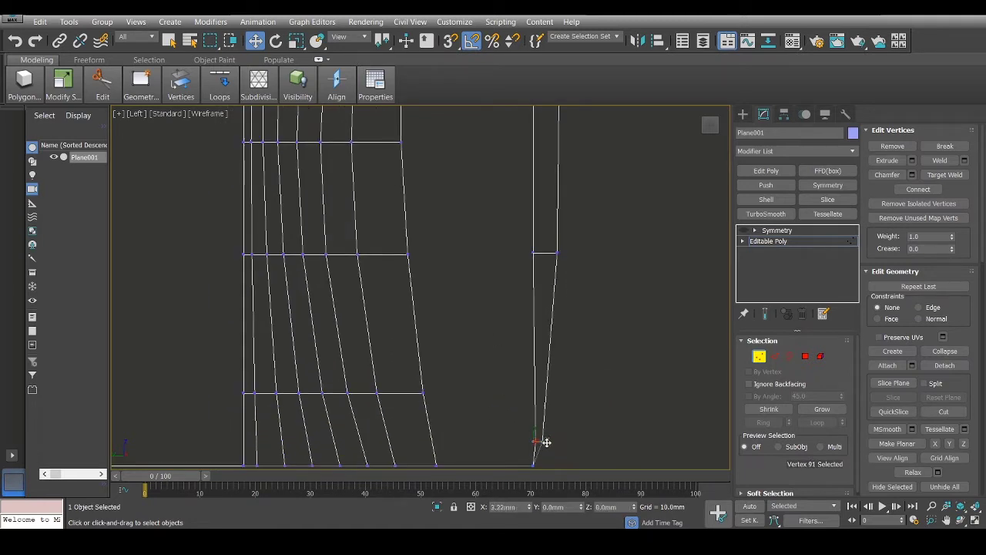
{"action": "left_click_drag", "start_coordinate": [548, 253], "coordinate": [552, 254]}
{"action": "middle_click_drag", "start_coordinate": [553, 254], "coordinate": [552, 413]}
{"action": "left_click", "coordinate": [535, 248]}
{"action": "left_click_drag", "start_coordinate": [547, 249], "coordinate": [553, 249]}
{"action": "middle_click_drag", "start_coordinate": [553, 249], "coordinate": [527, 326]}
{"action": "scroll", "coordinate": [527, 325], "scroll_direction": "down", "scroll_amount": 4}
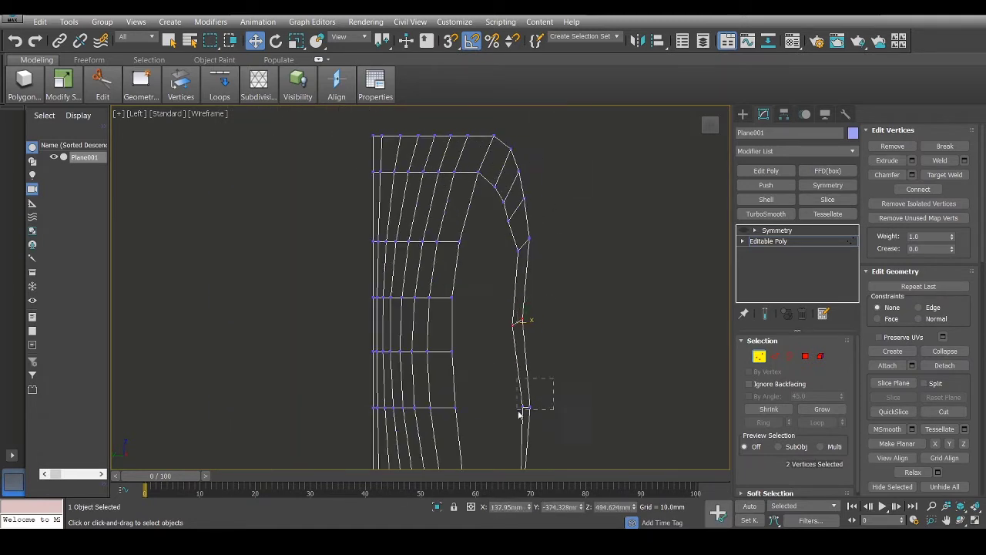
- Push the outer-edge vertices along the upper part of the arm's bend farther outward in the Left view
{"action": "scroll", "coordinate": [532, 246], "scroll_direction": "up", "scroll_amount": 3}
{"action": "left_click_drag", "start_coordinate": [536, 186], "coordinate": [544, 187]}
{"action": "middle_click_drag", "start_coordinate": [544, 187], "coordinate": [556, 186]}
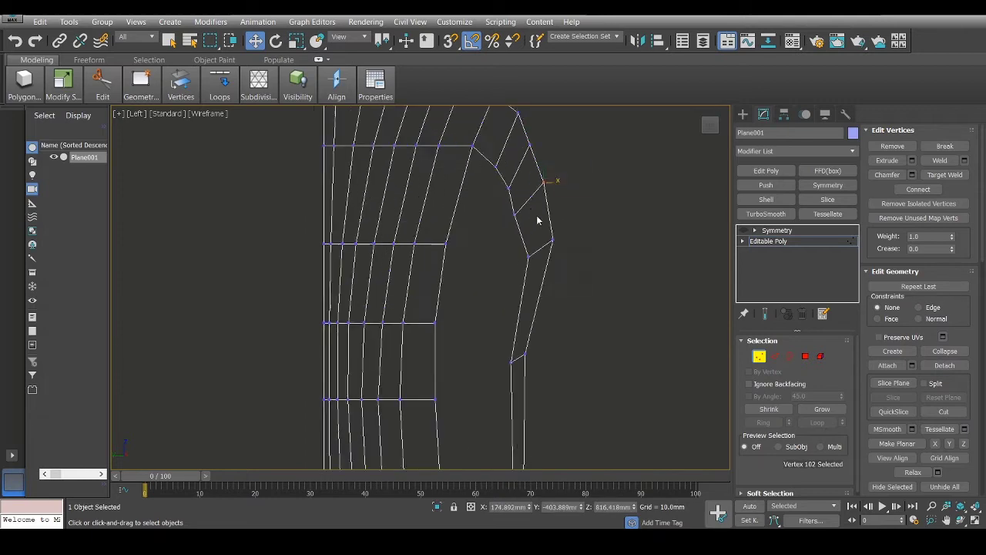
{"action": "left_click_drag", "start_coordinate": [536, 199], "coordinate": [540, 193]}
{"action": "scroll", "coordinate": [539, 193], "scroll_direction": "up", "scroll_amount": 2}
{"action": "middle_click_drag", "start_coordinate": [541, 193], "coordinate": [552, 298]}
{"action": "left_click_drag", "start_coordinate": [566, 224], "coordinate": [572, 224]}
{"action": "left_click", "coordinate": [605, 238]}
- Adjust the inner and outer vertices around the arm's bend so both edges form smooth arcs in the Left view
{"action": "scroll", "coordinate": [605, 236], "scroll_direction": "down", "scroll_amount": 4}
{"action": "scroll", "coordinate": [574, 242], "scroll_direction": "up", "scroll_amount": 4}
{"action": "left_click", "coordinate": [569, 242]}
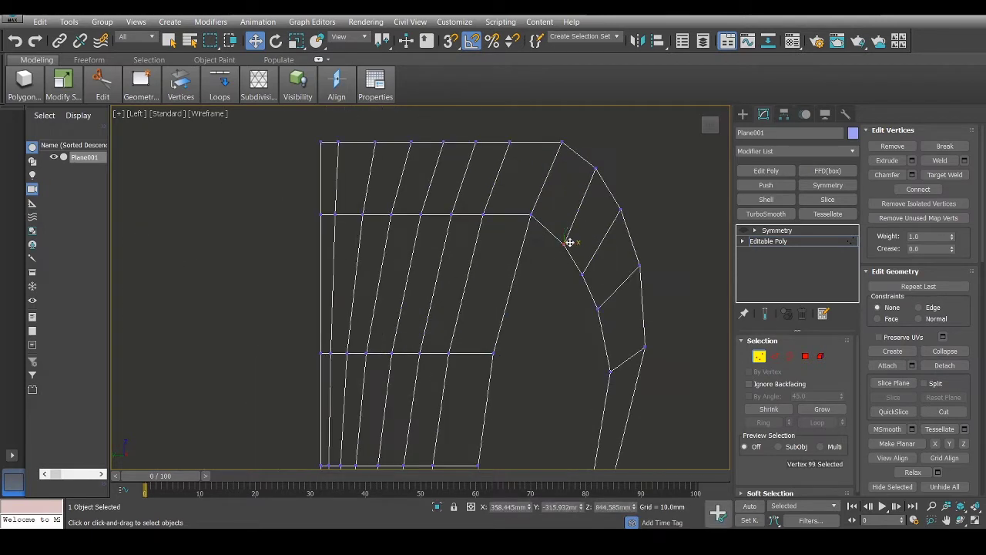
{"action": "left_click_drag", "start_coordinate": [601, 307], "coordinate": [609, 303]}
{"action": "middle_click_drag", "start_coordinate": [609, 302], "coordinate": [609, 231]}
{"action": "left_click", "coordinate": [645, 276]}
{"action": "left_click_drag", "start_coordinate": [652, 278], "coordinate": [659, 279]}
{"action": "left_click", "coordinate": [639, 196]}
{"action": "left_click_drag", "start_coordinate": [648, 197], "coordinate": [655, 196]}
{"action": "middle_click_drag", "start_coordinate": [652, 197], "coordinate": [640, 272]}
- Slim the arm and upper post in the Front view by moving their front-edge vertices toward the backrest
{"action": "left_click", "coordinate": [611, 215]}
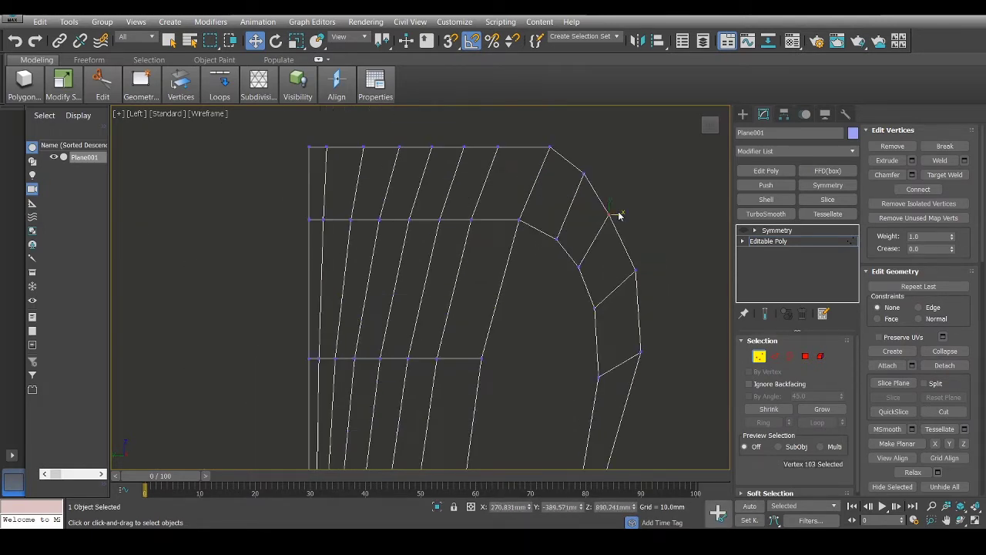
{"action": "key", "text": "alt+w"}
{"action": "key", "text": "alt+w"}
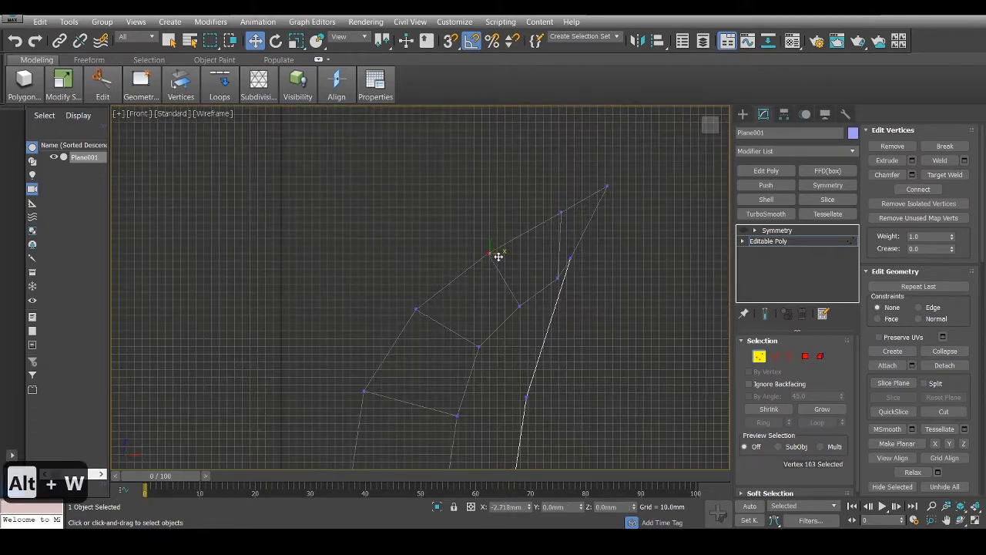
{"action": "left_click", "coordinate": [420, 311]}
{"action": "left_click_drag", "start_coordinate": [425, 313], "coordinate": [438, 313]}
{"action": "middle_click_drag", "start_coordinate": [378, 366], "coordinate": [423, 262]}
{"action": "left_click_drag", "start_coordinate": [419, 257], "coordinate": [441, 287]}
{"action": "middle_click_drag", "start_coordinate": [395, 443], "coordinate": [429, 293]}
{"action": "left_click_drag", "start_coordinate": [425, 303], "coordinate": [464, 303]}
{"action": "middle_click_drag", "start_coordinate": [445, 418], "coordinate": [434, 310]}
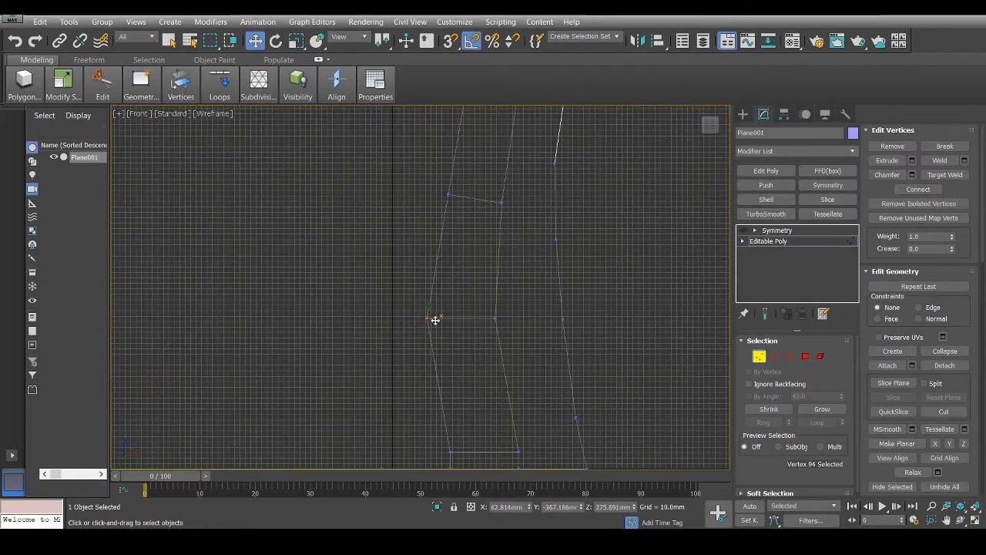
{"action": "middle_click_drag", "start_coordinate": [450, 451], "coordinate": [452, 338]}
{"action": "scroll", "coordinate": [462, 185], "scroll_direction": "down", "scroll_amount": 5}
- In the Perspective view, connect the lowest row of vertical backrest edges with one horizontal edge loop
{"action": "key", "text": "alt+w"}
{"action": "left_click", "coordinate": [516, 312]}
{"action": "key", "text": "alt+w"}
{"action": "middle_click_drag", "start_coordinate": [516, 312], "coordinate": [472, 216], "text": "alt"}
{"action": "scroll", "coordinate": [472, 216], "scroll_direction": "up", "scroll_amount": 5}
{"action": "scroll", "coordinate": [462, 216], "scroll_direction": "down", "scroll_amount": 5}
{"action": "scroll", "coordinate": [432, 385], "scroll_direction": "up", "scroll_amount": 7}
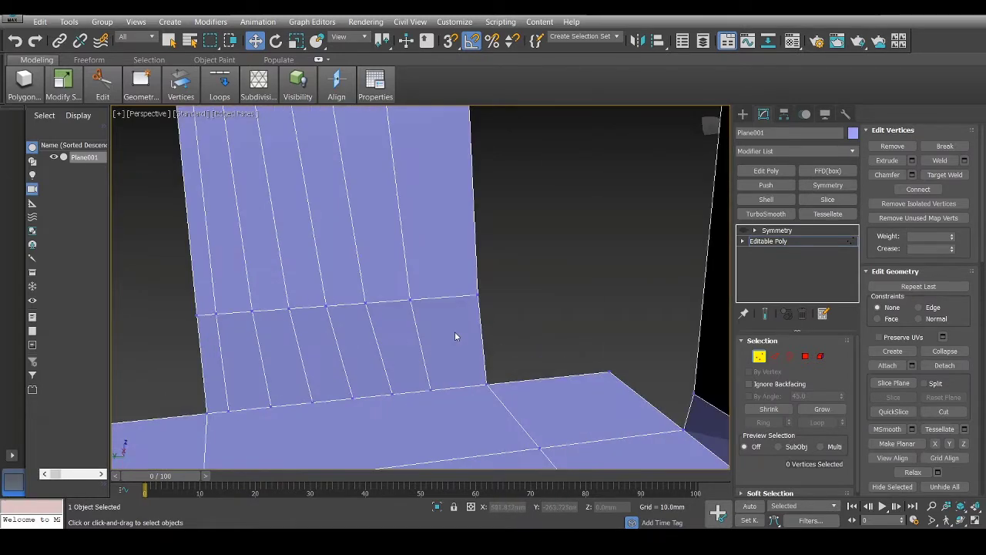
{"action": "key", "text": "2"}
{"action": "left_click_drag", "start_coordinate": [508, 336], "coordinate": [183, 355]}
{"action": "right_click", "coordinate": [289, 315]}
{"action": "left_click", "coordinate": [179, 362]}
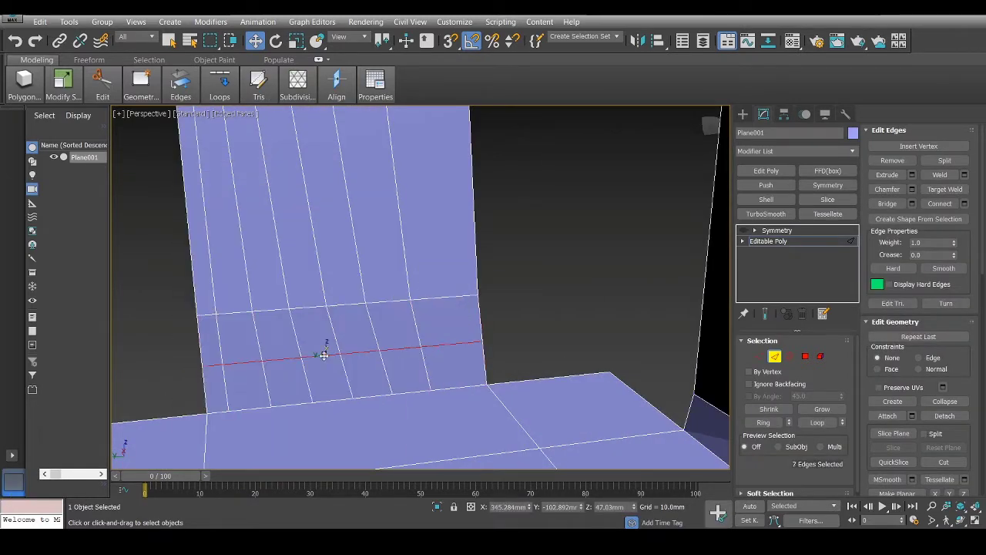
- Connect the short vertical edges just above the new loop at the backrest's base with a second horizontal loop
{"action": "key", "text": "4"}
{"action": "key", "text": "2"}
{"action": "right_click", "coordinate": [494, 333]}
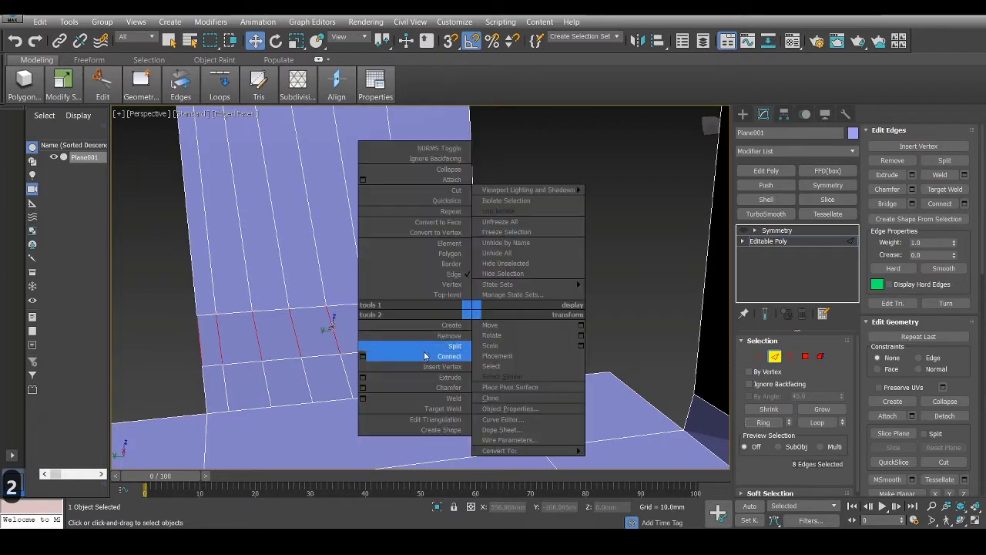
{"action": "left_click", "coordinate": [424, 345]}
{"action": "left_click", "coordinate": [427, 349]}
{"action": "scroll", "coordinate": [420, 347], "scroll_direction": "down", "scroll_amount": 5}
- Connect the vertical edges below the backrest's top row with 1 segment, pinch 0 and slide -87
{"action": "scroll", "coordinate": [406, 291], "scroll_direction": "up", "scroll_amount": 4}
{"action": "left_click_drag", "start_coordinate": [501, 193], "coordinate": [273, 213]}
{"action": "right_click", "coordinate": [273, 214]}
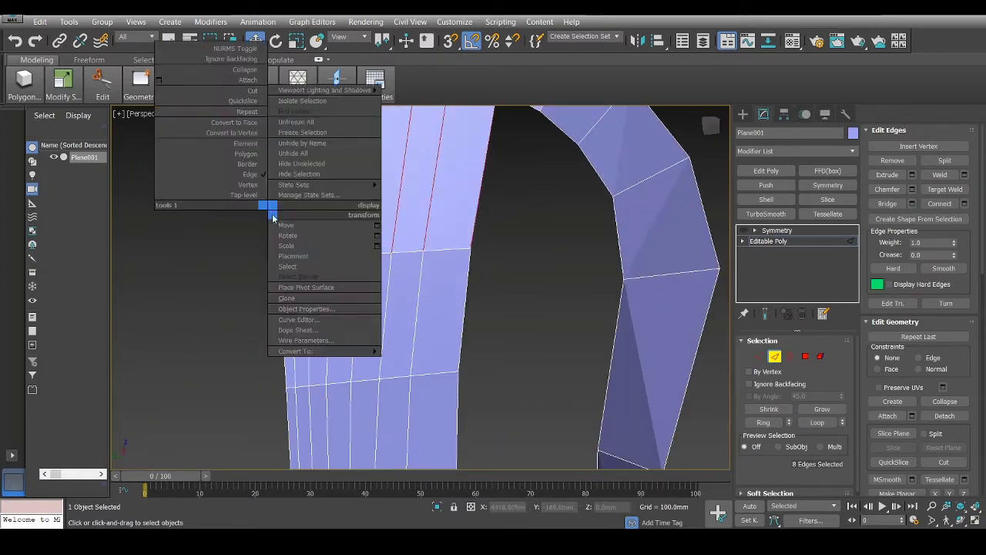
{"action": "left_click", "coordinate": [160, 299]}
{"action": "left_click_drag", "start_coordinate": [437, 357], "coordinate": [437, 447]}
{"action": "middle_click_drag", "start_coordinate": [417, 254], "coordinate": [412, 312]}
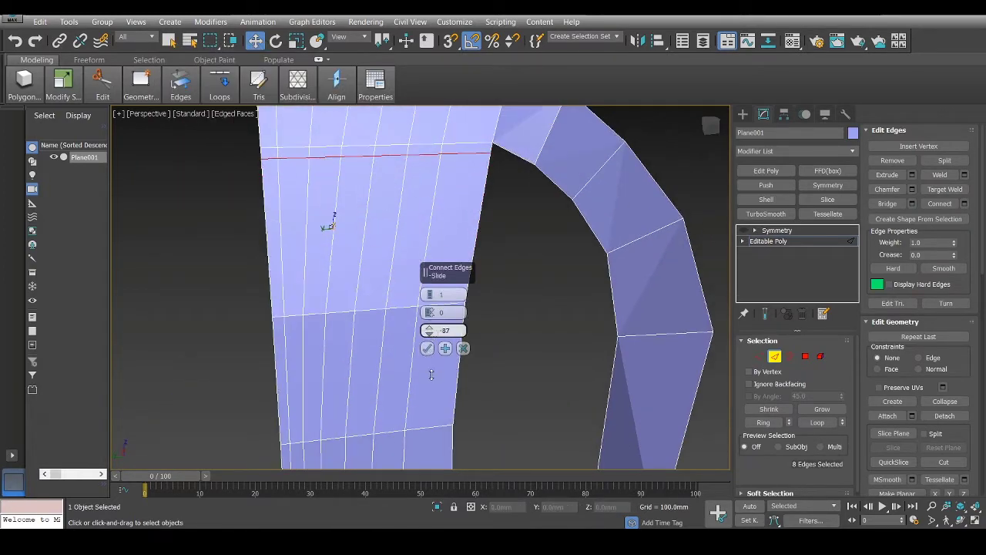
{"action": "left_click", "coordinate": [427, 349]}
- Delete three alternating vertical polygon strips between the backrest's top and bottom rows to open slots between slats
{"action": "scroll", "coordinate": [347, 231], "scroll_direction": "down", "scroll_amount": 2}
{"action": "key", "text": "4"}
{"action": "left_click", "coordinate": [410, 171], "text": "ctrl"}
{"action": "left_click", "coordinate": [403, 205], "text": "shift"}
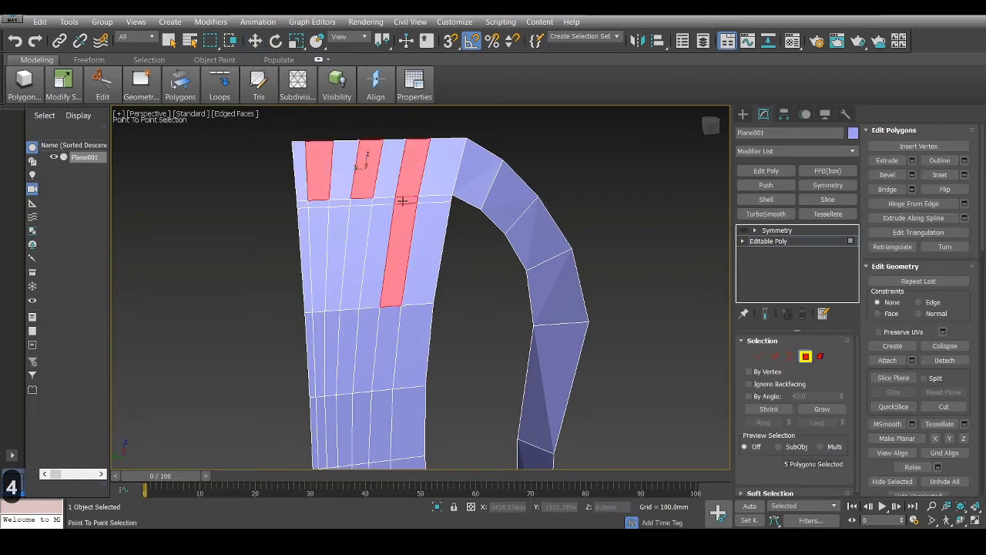
{"action": "left_click", "coordinate": [365, 203], "text": "shift"}
{"action": "left_click", "coordinate": [318, 203], "text": "shift"}
{"action": "left_click", "coordinate": [389, 311], "text": "shift"}
{"action": "middle_click_drag", "start_coordinate": [383, 152], "coordinate": [382, 220]}
{"action": "scroll", "coordinate": [382, 224], "scroll_direction": "down", "scroll_amount": 3}
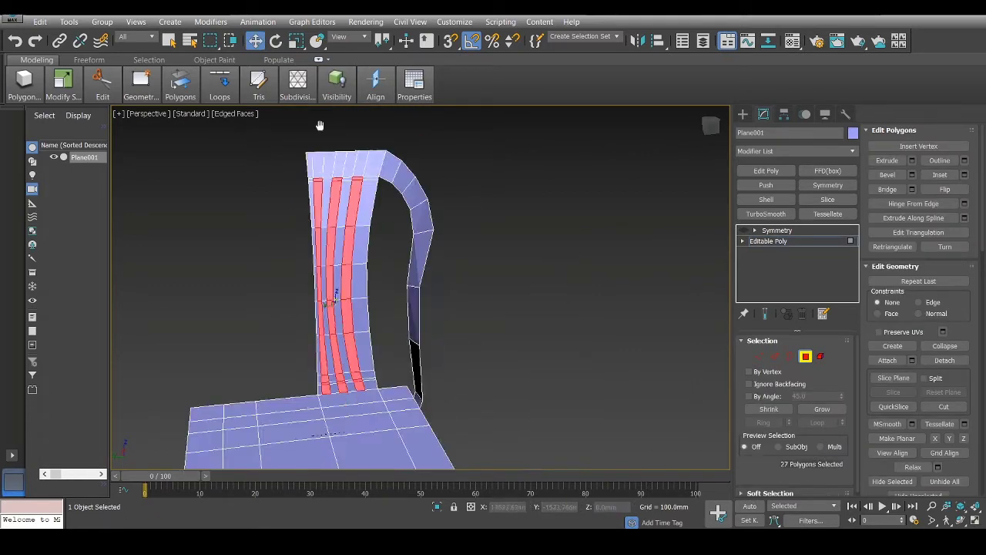
{"action": "scroll", "coordinate": [408, 276], "scroll_direction": "up", "scroll_amount": 5}
{"action": "key", "text": "Delete"}
{"action": "key", "text": "3"}
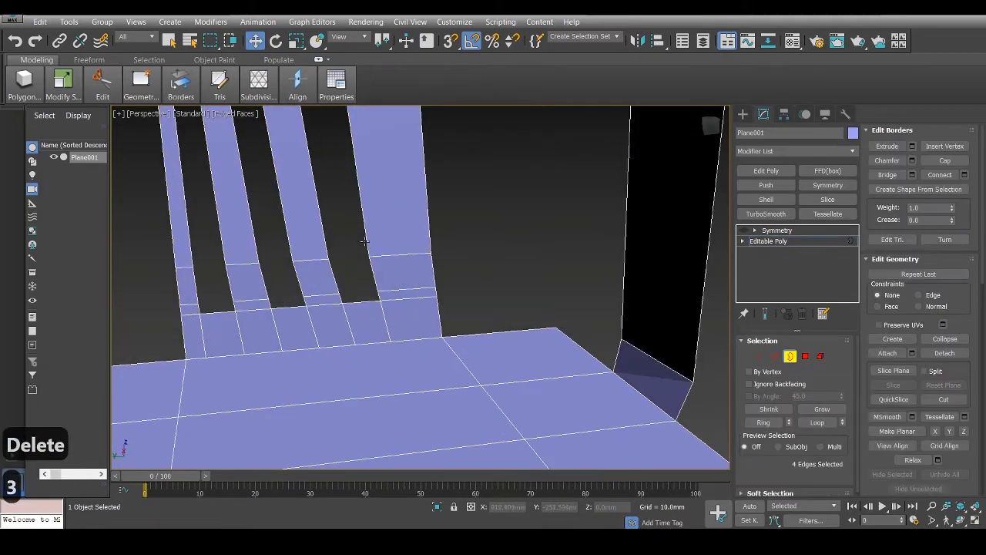
- Complete the border selection around all three slots between the backrest slats
{"action": "left_click", "coordinate": [225, 258], "text": "ctrl"}
{"action": "scroll", "coordinate": [227, 254], "scroll_direction": "down", "scroll_amount": 3}
{"action": "middle_click_drag", "start_coordinate": [265, 135], "coordinate": [303, 282]}
{"action": "scroll", "coordinate": [317, 258], "scroll_direction": "up", "scroll_amount": 3}
{"action": "scroll", "coordinate": [304, 284], "scroll_direction": "down", "scroll_amount": 4}
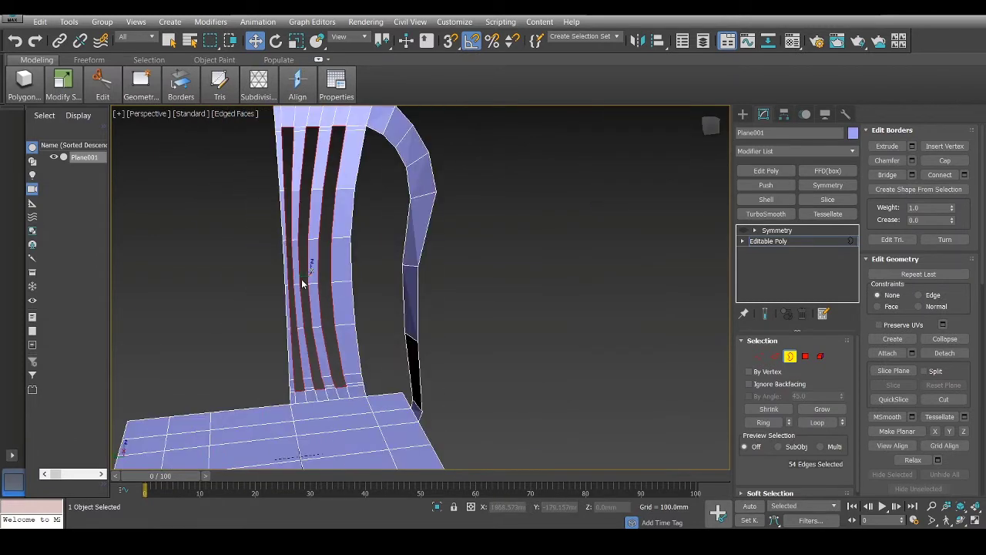
{"action": "scroll", "coordinate": [320, 279], "scroll_direction": "up", "scroll_amount": 4}
- In the Left view, shift the inner slat vertices of a middle backrest row slightly outward, keeping the outer slat's outer vertex fixed
{"action": "key", "text": "alt+w"}
{"action": "key", "text": "alt+w"}
{"action": "scroll", "coordinate": [555, 269], "scroll_direction": "up", "scroll_amount": 5}
{"action": "key", "text": "1"}
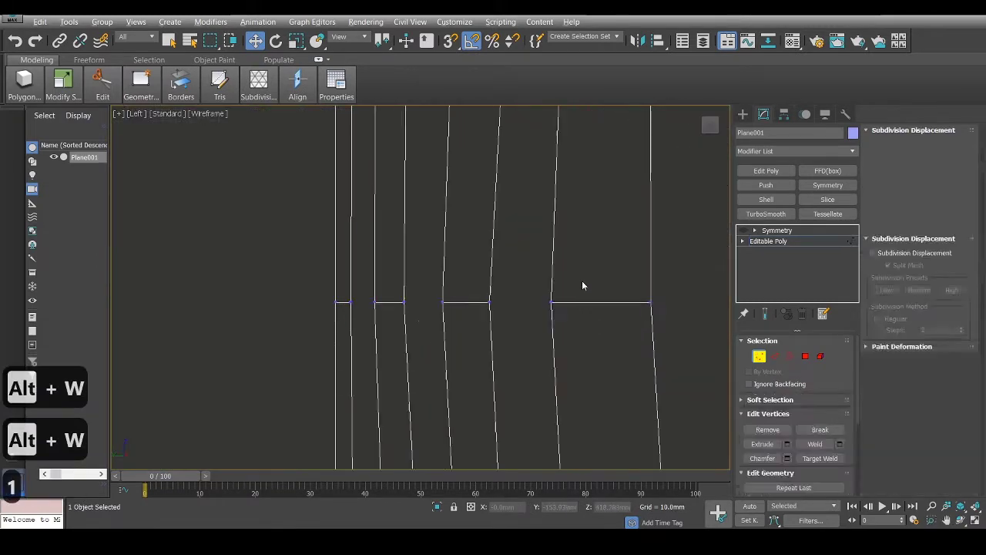
{"action": "left_click", "coordinate": [547, 287]}
{"action": "left_click_drag", "start_coordinate": [459, 301], "coordinate": [469, 302]}
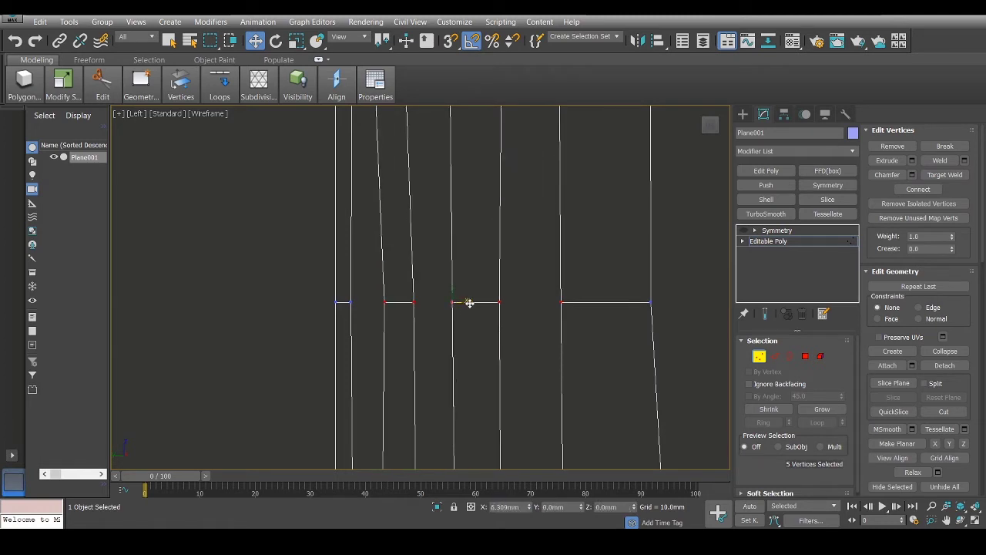
- Shift the inner slat vertices in the lowest backrest rows outward to even out the slot spacing at the base
{"action": "left_click_drag", "start_coordinate": [596, 278], "coordinate": [400, 322]}
{"action": "scroll", "coordinate": [447, 262], "scroll_direction": "down", "scroll_amount": 6}
{"action": "scroll", "coordinate": [497, 289], "scroll_direction": "up", "scroll_amount": 4}
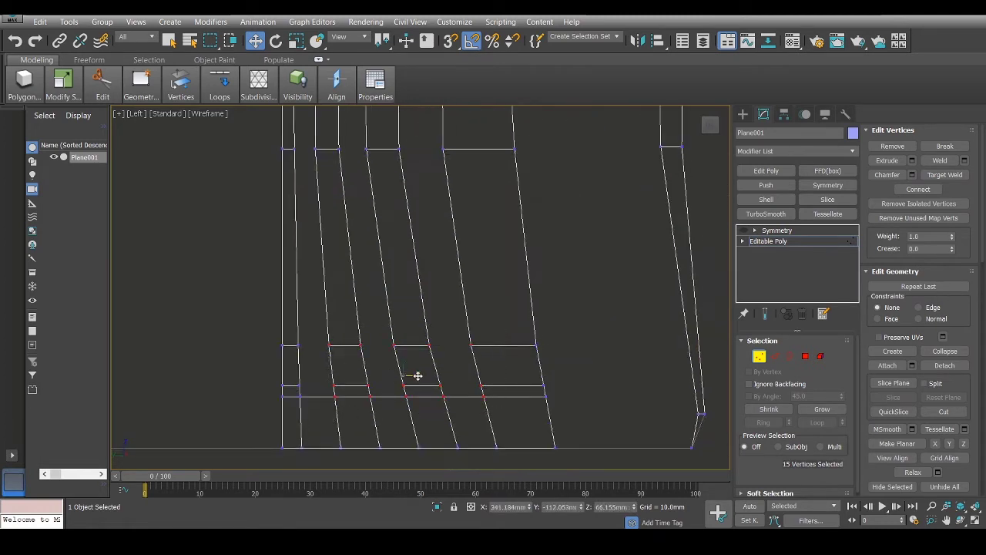
{"action": "left_click_drag", "start_coordinate": [411, 375], "coordinate": [416, 376]}
{"action": "left_click_drag", "start_coordinate": [488, 322], "coordinate": [359, 408]}
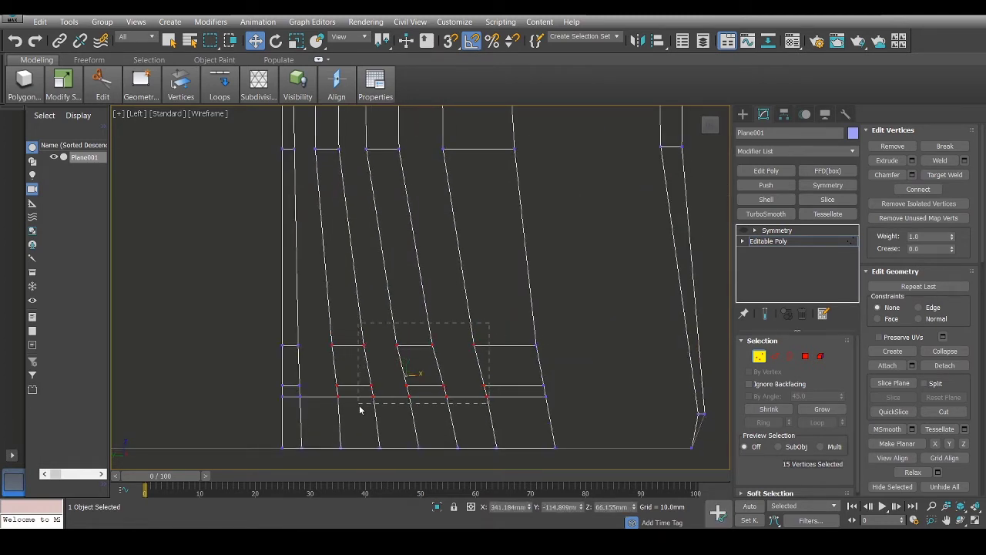
{"action": "left_click_drag", "start_coordinate": [455, 374], "coordinate": [460, 374]}
- Shift the inner slat vertices outward in the next two rows above the base to balance slat and slot widths
{"action": "middle_click_drag", "start_coordinate": [470, 235], "coordinate": [441, 325]}
{"action": "left_click_drag", "start_coordinate": [442, 219], "coordinate": [276, 259]}
{"action": "left_click_drag", "start_coordinate": [357, 240], "coordinate": [339, 259]}
{"action": "left_click_drag", "start_coordinate": [388, 240], "coordinate": [394, 240]}
{"action": "middle_click_drag", "start_coordinate": [373, 194], "coordinate": [371, 382]}
{"action": "left_click_drag", "start_coordinate": [432, 228], "coordinate": [275, 298]}
{"action": "left_click_drag", "start_coordinate": [352, 269], "coordinate": [361, 269]}
{"action": "left_click_drag", "start_coordinate": [456, 241], "coordinate": [394, 270]}
- Shift the inner slat vertices of the third row above the base outward, adjusting the vertices around the outermost slot separately
{"action": "middle_click_drag", "start_coordinate": [370, 192], "coordinate": [368, 303]}
{"action": "left_click_drag", "start_coordinate": [447, 203], "coordinate": [272, 251]}
{"action": "left_click_drag", "start_coordinate": [346, 227], "coordinate": [358, 226]}
{"action": "left_click_drag", "start_coordinate": [454, 201], "coordinate": [337, 248]}
{"action": "left_click_drag", "start_coordinate": [392, 226], "coordinate": [399, 226]}
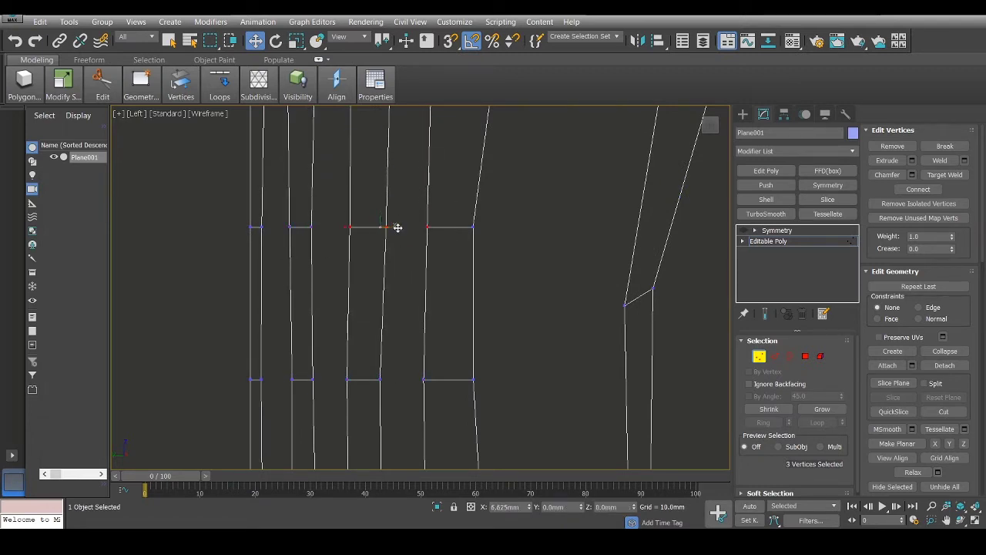
- Adjust the slat vertices in the row below the top rail and move those at the slots' upper ends outward
{"action": "middle_click_drag", "start_coordinate": [379, 166], "coordinate": [374, 356]}
{"action": "left_click_drag", "start_coordinate": [451, 230], "coordinate": [344, 279]}
{"action": "left_click_drag", "start_coordinate": [402, 256], "coordinate": [399, 257]}
{"action": "middle_click_drag", "start_coordinate": [365, 182], "coordinate": [362, 365]}
{"action": "scroll", "coordinate": [362, 364], "scroll_direction": "down", "scroll_amount": 2}
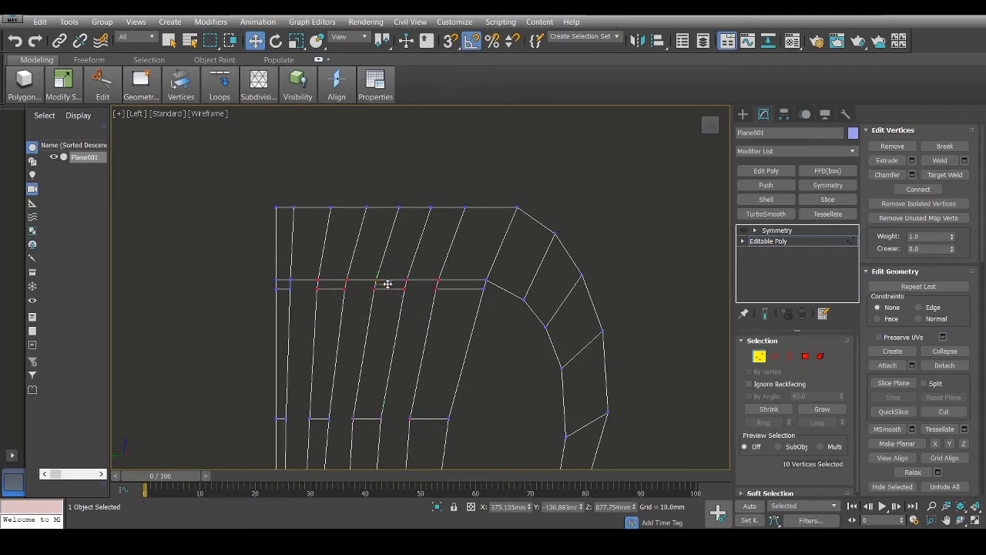
{"action": "left_click_drag", "start_coordinate": [388, 284], "coordinate": [418, 284]}
- In the Left view, move the vertices on both sides of the outermost slot inward in two middle rows
{"action": "scroll", "coordinate": [419, 285], "scroll_direction": "down", "scroll_amount": 5}
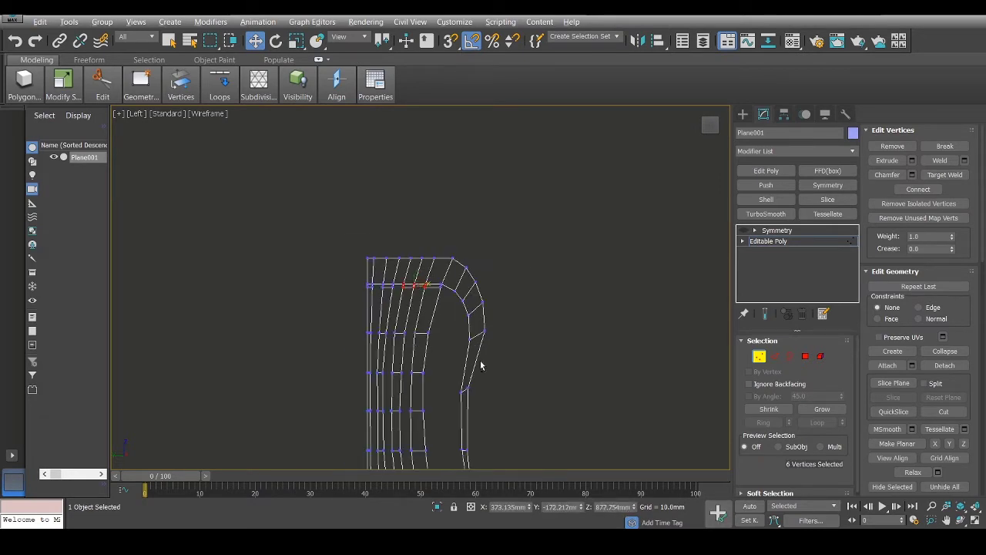
{"action": "key", "text": "alt+w"}
{"action": "key", "text": "alt+w"}
{"action": "middle_click_drag", "start_coordinate": [471, 358], "coordinate": [348, 288]}
{"action": "key", "text": "3"}
{"action": "key", "text": "alt+w"}
{"action": "middle_click_drag", "start_coordinate": [549, 343], "coordinate": [550, 405]}
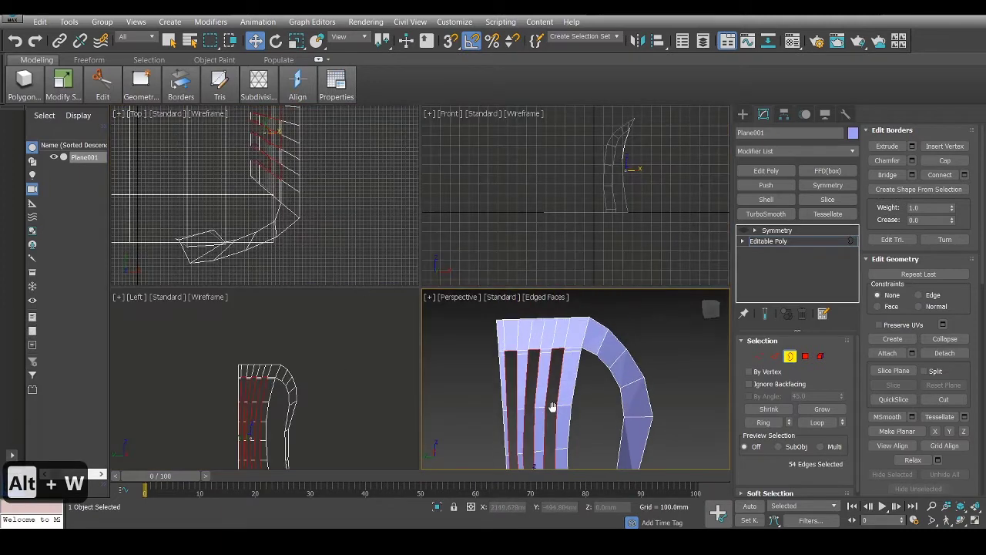
{"action": "key", "text": "alt+w"}
{"action": "scroll", "coordinate": [431, 418], "scroll_direction": "up", "scroll_amount": 4}
{"action": "middle_click_drag", "start_coordinate": [432, 418], "coordinate": [430, 385]}
{"action": "key", "text": "1"}
{"action": "left_click_drag", "start_coordinate": [403, 285], "coordinate": [363, 382]}
{"action": "scroll", "coordinate": [380, 351], "scroll_direction": "up", "scroll_amount": 3}
{"action": "left_click_drag", "start_coordinate": [387, 317], "coordinate": [382, 317]}
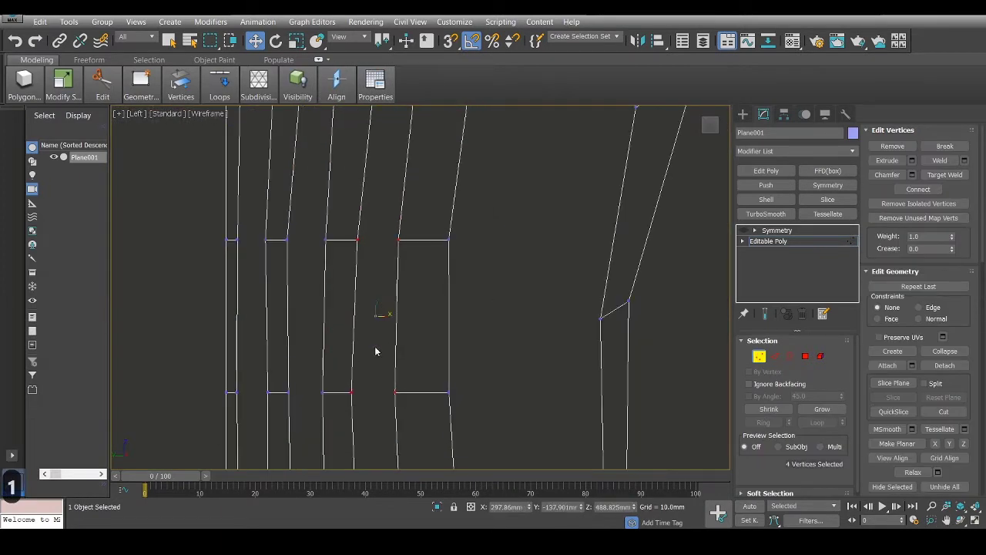
- Move the vertices flanking the outermost slot slightly inward in the lower backrest rows
{"action": "middle_click_drag", "start_coordinate": [374, 378], "coordinate": [346, 130]}
{"action": "left_click_drag", "start_coordinate": [398, 267], "coordinate": [345, 345]}
{"action": "middle_click_drag", "start_coordinate": [354, 309], "coordinate": [336, 126]}
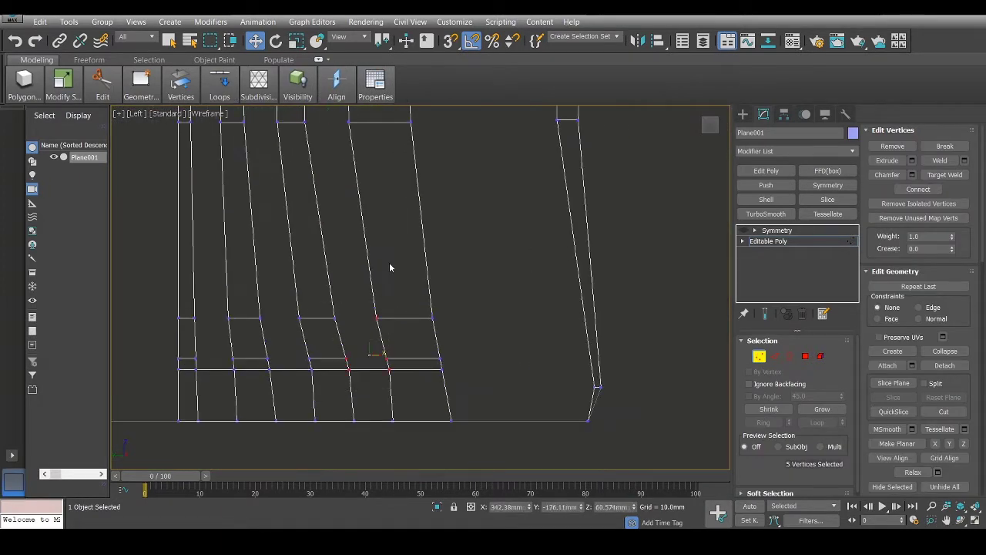
{"action": "left_click_drag", "start_coordinate": [365, 353], "coordinate": [361, 353]}
- Move the vertices flanking the outermost slot slightly inward in the upper rows and at the slot's top end
{"action": "middle_click_drag", "start_coordinate": [339, 135], "coordinate": [336, 389]}
{"action": "middle_click_drag", "start_coordinate": [345, 226], "coordinate": [344, 344]}
{"action": "middle_click_drag", "start_coordinate": [325, 137], "coordinate": [324, 400]}
{"action": "left_click_drag", "start_coordinate": [379, 265], "coordinate": [346, 282]}
{"action": "middle_click_drag", "start_coordinate": [358, 210], "coordinate": [356, 400]}
{"action": "left_click_drag", "start_coordinate": [436, 251], "coordinate": [357, 309]}
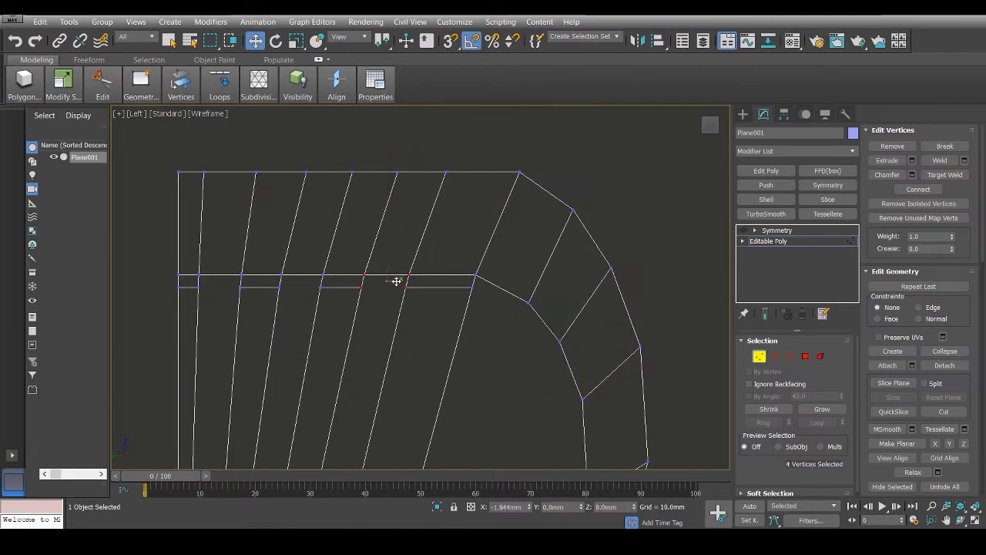
- Fine-tune the outermost slot's side vertices in the two middle rows so the outer slat's inner edge curves smoothly
{"action": "scroll", "coordinate": [396, 281], "scroll_direction": "down", "scroll_amount": 3}
{"action": "key", "text": "alt+w"}
{"action": "key", "text": "alt+w"}
{"action": "key", "text": "alt+w"}
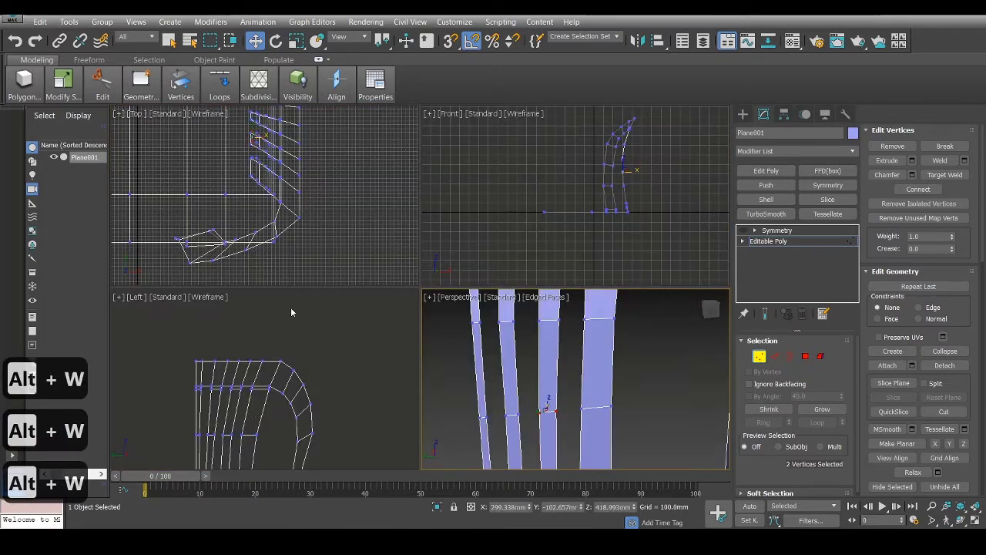
{"action": "key", "text": "alt+w"}
{"action": "scroll", "coordinate": [398, 352], "scroll_direction": "up", "scroll_amount": 6}
{"action": "left_click", "coordinate": [395, 349]}
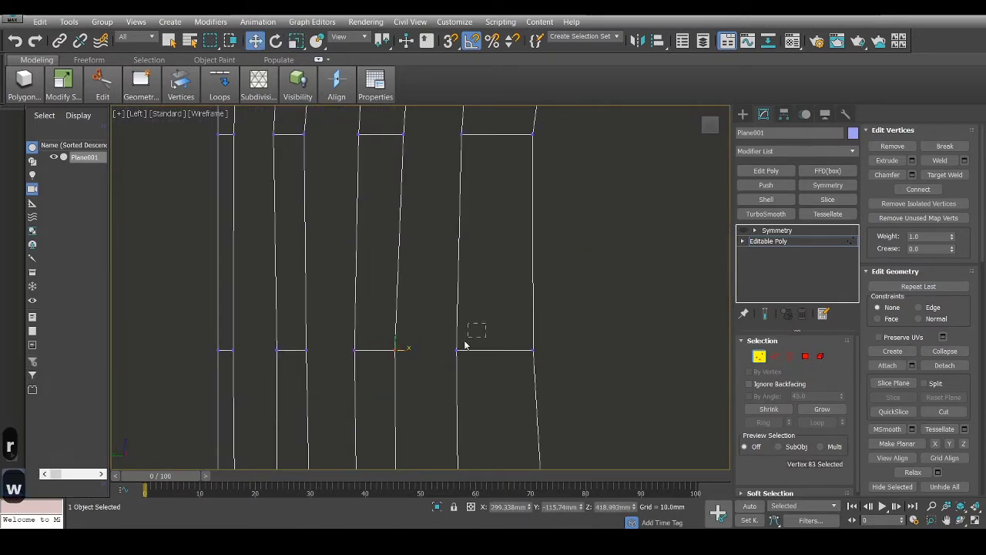
{"action": "left_click_drag", "start_coordinate": [464, 346], "coordinate": [447, 360], "text": "ctrl"}
{"action": "left_click_drag", "start_coordinate": [436, 351], "coordinate": [433, 351]}
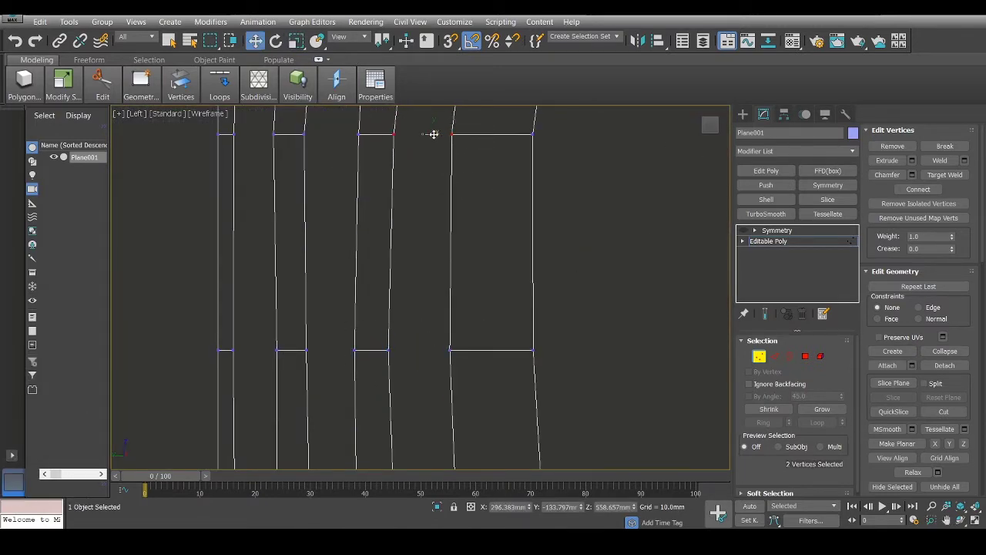
{"action": "scroll", "coordinate": [426, 230], "scroll_direction": "down", "scroll_amount": 4}
{"action": "scroll", "coordinate": [443, 271], "scroll_direction": "down", "scroll_amount": 2}
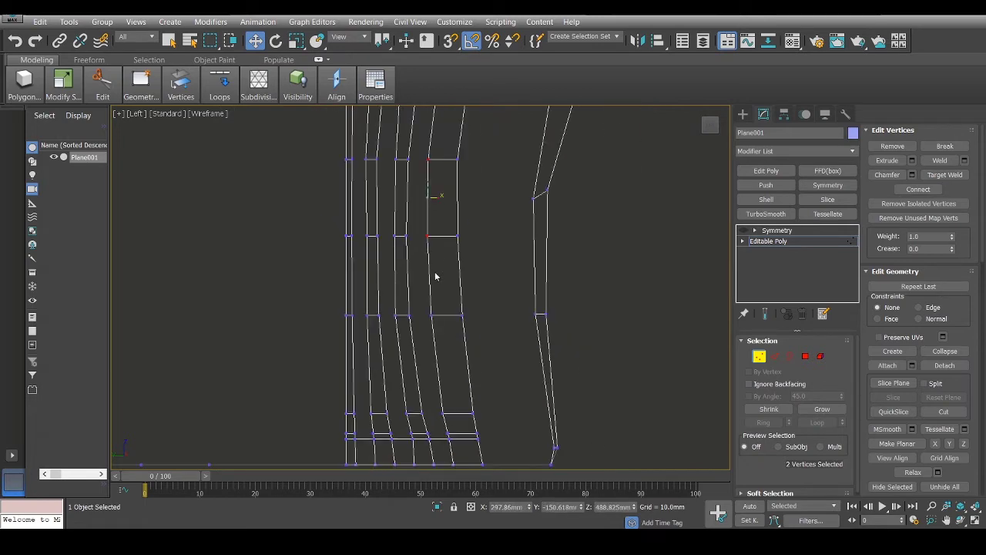
- Extrude the three slots' border edges with a height of -12.174 mm and adjust the extrusion width
{"action": "key", "text": "alt+w"}
{"action": "key", "text": "alt+w"}
{"action": "key", "text": "3"}
{"action": "right_click", "coordinate": [410, 170]}
{"action": "left_click", "coordinate": [300, 216]}
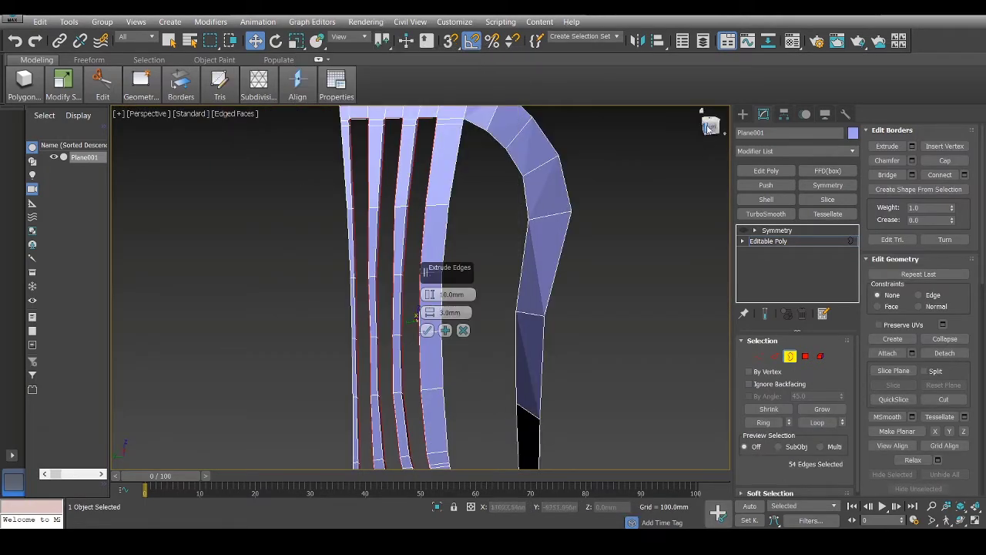
{"action": "scroll", "coordinate": [341, 145], "scroll_direction": "up", "scroll_amount": 4}
{"action": "middle_click_drag", "start_coordinate": [308, 224], "coordinate": [370, 174], "text": "alt"}
{"action": "left_click_drag", "start_coordinate": [430, 296], "coordinate": [405, 371]}
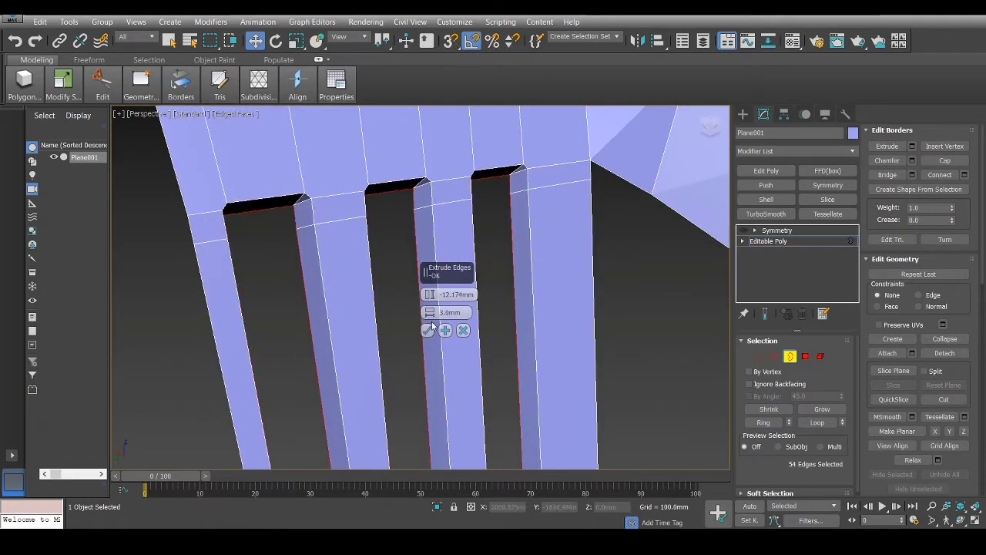
{"action": "left_click_drag", "start_coordinate": [431, 313], "coordinate": [432, 301]}
{"action": "left_click", "coordinate": [427, 330]}
- Connect the edge ring across the top rail and armrest with 2 segments, pinch 83 and slide 0
{"action": "scroll", "coordinate": [376, 233], "scroll_direction": "down", "scroll_amount": 6}
{"action": "middle_click_drag", "start_coordinate": [377, 233], "coordinate": [438, 235], "text": "alt"}
{"action": "scroll", "coordinate": [438, 224], "scroll_direction": "up", "scroll_amount": 4}
{"action": "key", "text": "2"}
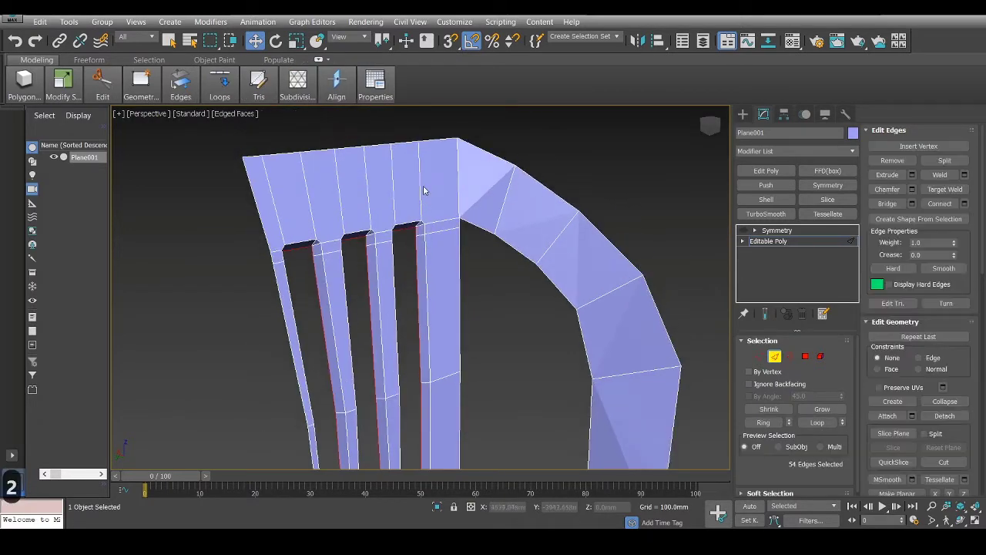
{"action": "left_click_drag", "start_coordinate": [425, 190], "coordinate": [250, 194]}
{"action": "left_click_drag", "start_coordinate": [480, 179], "coordinate": [446, 191], "text": "ctrl"}
{"action": "key", "text": "alt+r"}
{"action": "right_click", "coordinate": [535, 194]}
{"action": "left_click", "coordinate": [432, 262]}
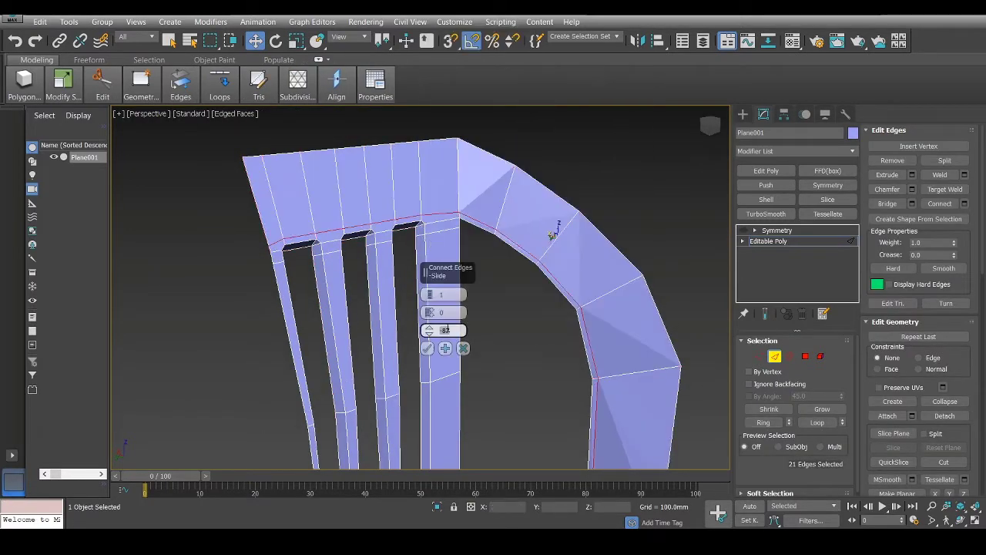
{"action": "type", "text": "99"}
{"action": "key", "text": "BackSpace"}
{"action": "type", "text": "0"}
{"action": "key", "text": "Return"}
{"action": "left_click", "coordinate": [430, 292]}
{"action": "double_click", "coordinate": [448, 330]}
{"action": "type", "text": "0"}
{"action": "key", "text": "Return"}
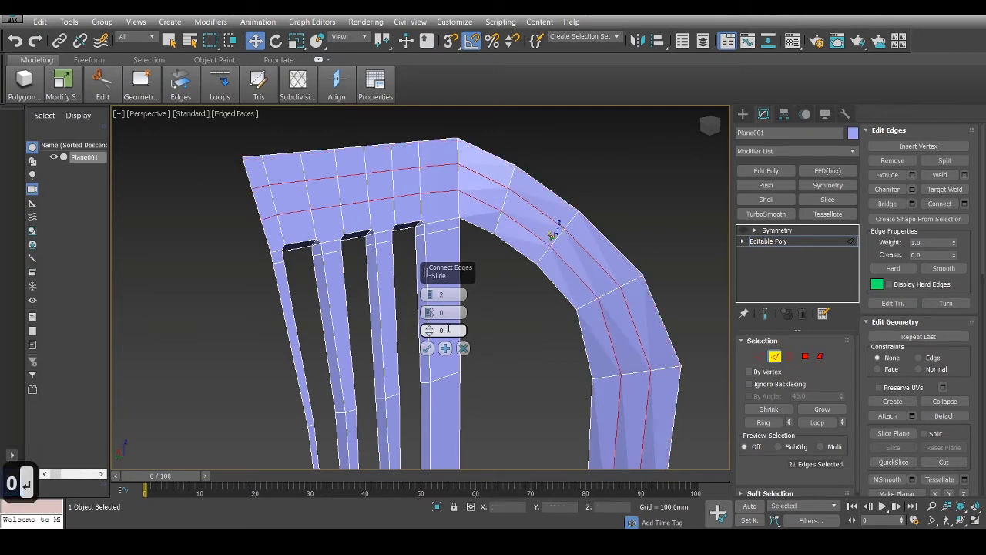
{"action": "left_click", "coordinate": [428, 349]}
- Connect the vertical edges of the backrest's bottom row with 1 segment to add a horizontal loop above the seat
{"action": "scroll", "coordinate": [429, 352], "scroll_direction": "up", "scroll_amount": 8}
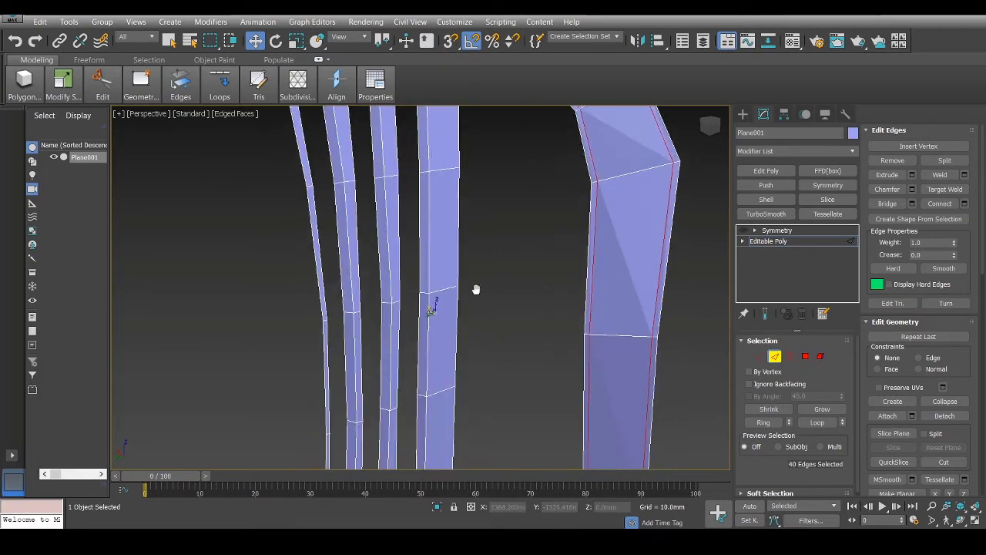
{"action": "left_click", "coordinate": [431, 401]}
{"action": "middle_click_drag", "start_coordinate": [383, 420], "coordinate": [424, 346]}
{"action": "key", "text": "alt+r"}
{"action": "key", "text": "alt+w"}
{"action": "scroll", "coordinate": [541, 202], "scroll_direction": "down", "scroll_amount": 4}
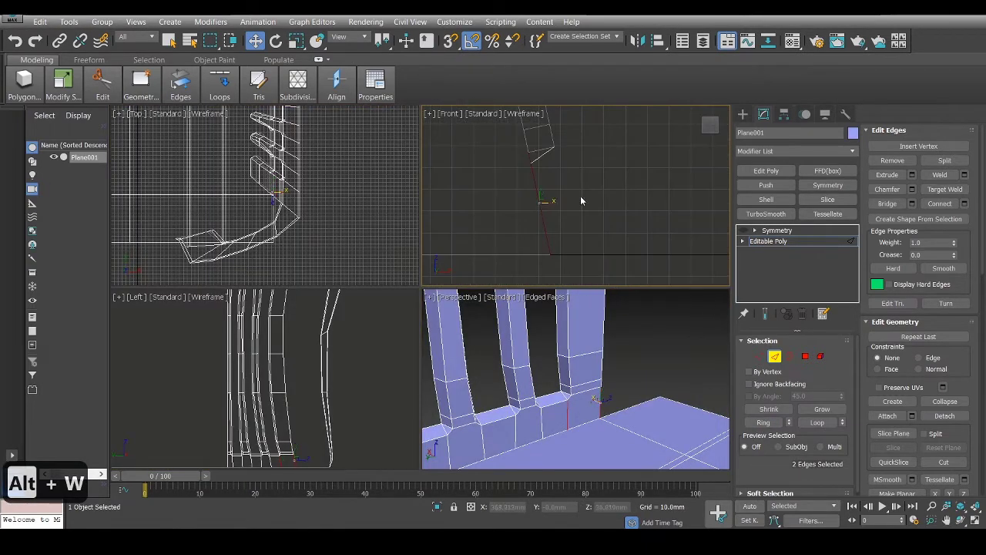
{"action": "key", "text": "alt+w"}
{"action": "right_click", "coordinate": [553, 297]}
{"action": "left_click", "coordinate": [445, 344]}
{"action": "double_click", "coordinate": [442, 294]}
{"action": "type", "text": "1"}
{"action": "key", "text": "Return"}
{"action": "left_click", "coordinate": [428, 349]}
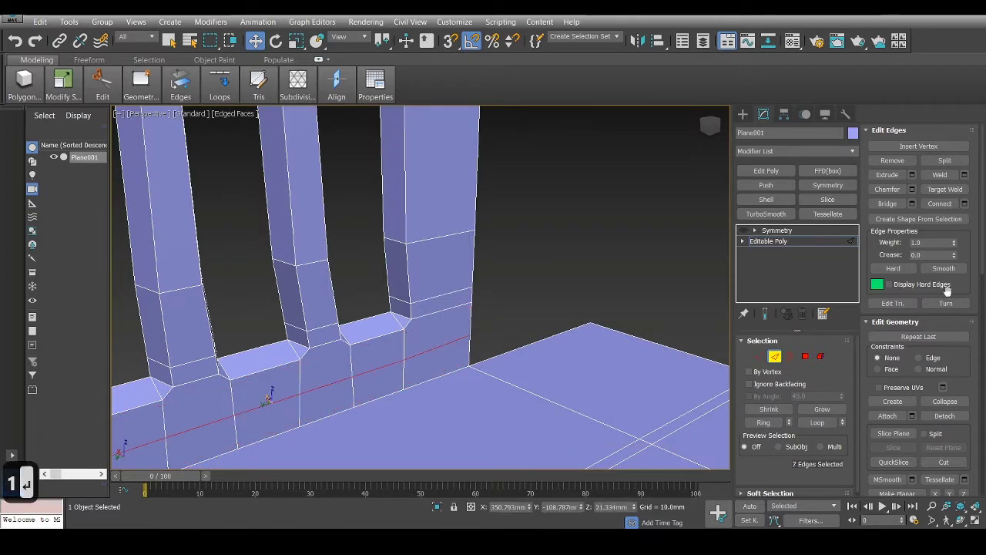
- Set the constraint to Edge and slide the new horizontal loop down toward the seat
{"action": "left_click", "coordinate": [931, 357]}
{"action": "middle_click_drag", "start_coordinate": [287, 384], "coordinate": [367, 354]}
{"action": "scroll", "coordinate": [360, 378], "scroll_direction": "down", "scroll_amount": 4}
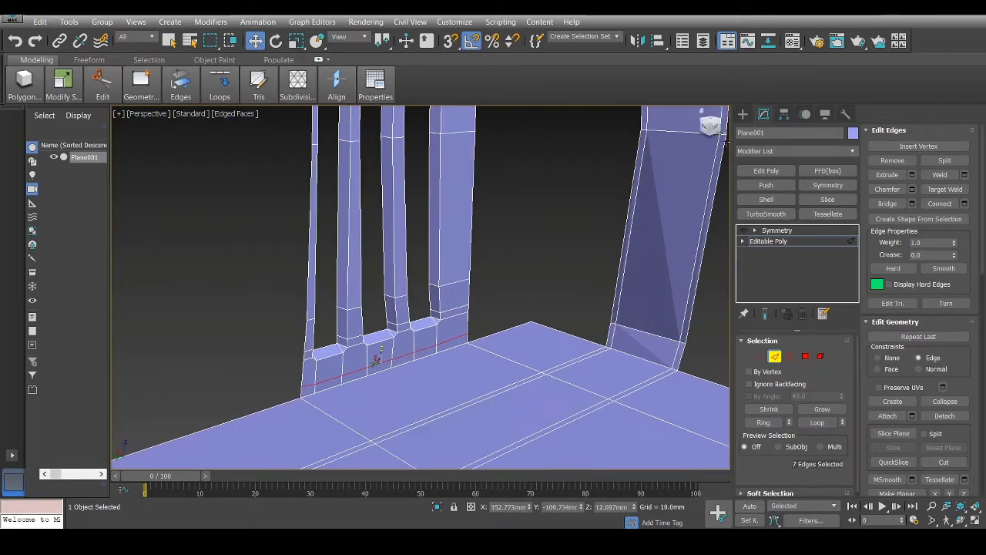
- Connect the outermost slat's horizontal edges with 1 segment, sliding the new vertical loop close to the slat's outer edge
{"action": "middle_click_drag", "start_coordinate": [373, 359], "coordinate": [501, 296], "text": "alt"}
{"action": "left_click_drag", "start_coordinate": [500, 355], "coordinate": [500, 358], "text": "ctrl"}
{"action": "scroll", "coordinate": [501, 334], "scroll_direction": "up", "scroll_amount": 2}
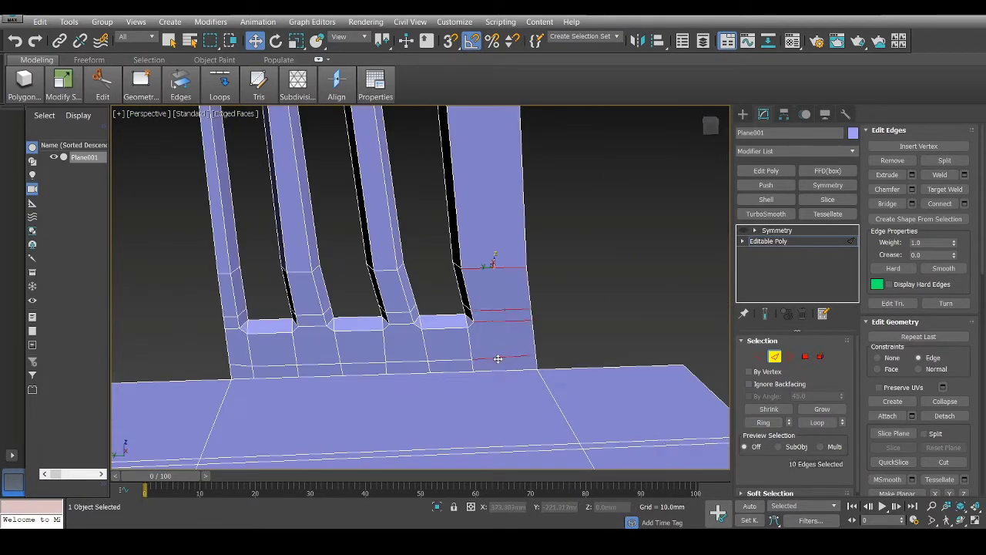
{"action": "scroll", "coordinate": [495, 264], "scroll_direction": "down", "scroll_amount": 3}
{"action": "middle_click_drag", "start_coordinate": [495, 263], "coordinate": [529, 297]}
{"action": "scroll", "coordinate": [539, 198], "scroll_direction": "up", "scroll_amount": 2}
{"action": "right_click", "coordinate": [560, 180]}
{"action": "left_click", "coordinate": [457, 225]}
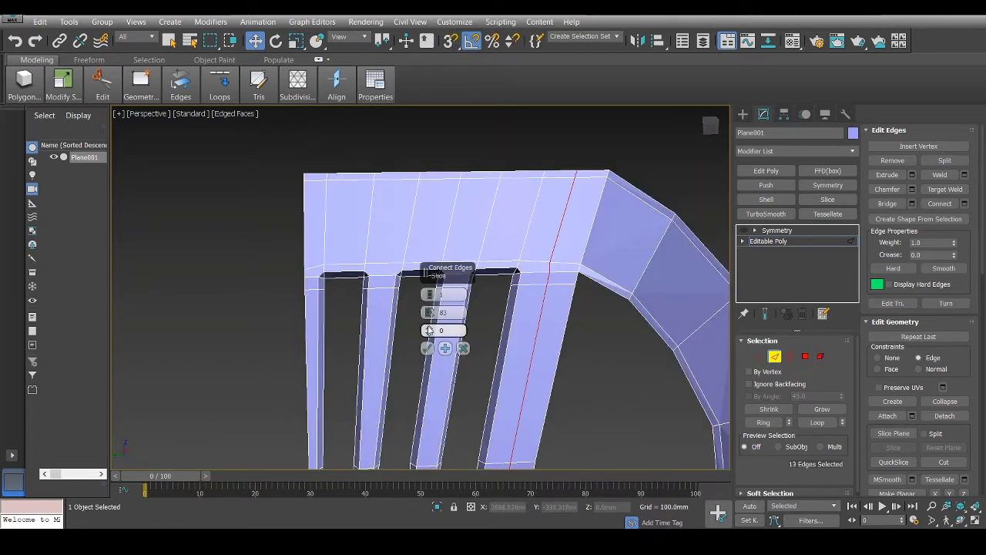
{"action": "left_click", "coordinate": [427, 348]}
- Slide the new loop's vertices down along the outer slat just below its junction with the top rail
{"action": "scroll", "coordinate": [599, 263], "scroll_direction": "up", "scroll_amount": 4}
{"action": "key", "text": "1"}
{"action": "left_click_drag", "start_coordinate": [552, 304], "coordinate": [518, 317]}
{"action": "left_click_drag", "start_coordinate": [531, 299], "coordinate": [530, 309]}
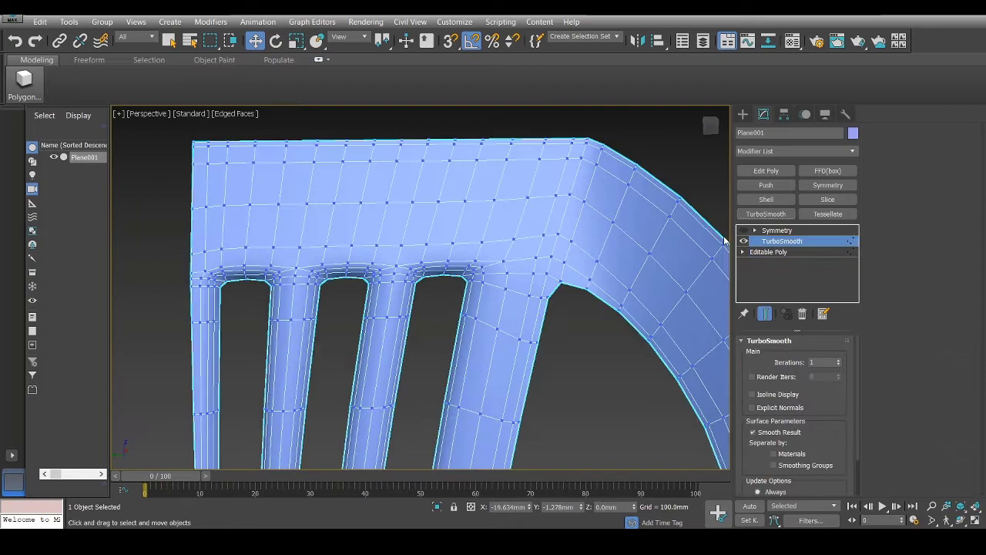
- Delete the TurboSmooth modifier and return to editing the Editable Poly's vertices
{"action": "scroll", "coordinate": [570, 239], "scroll_direction": "down", "scroll_amount": 6}
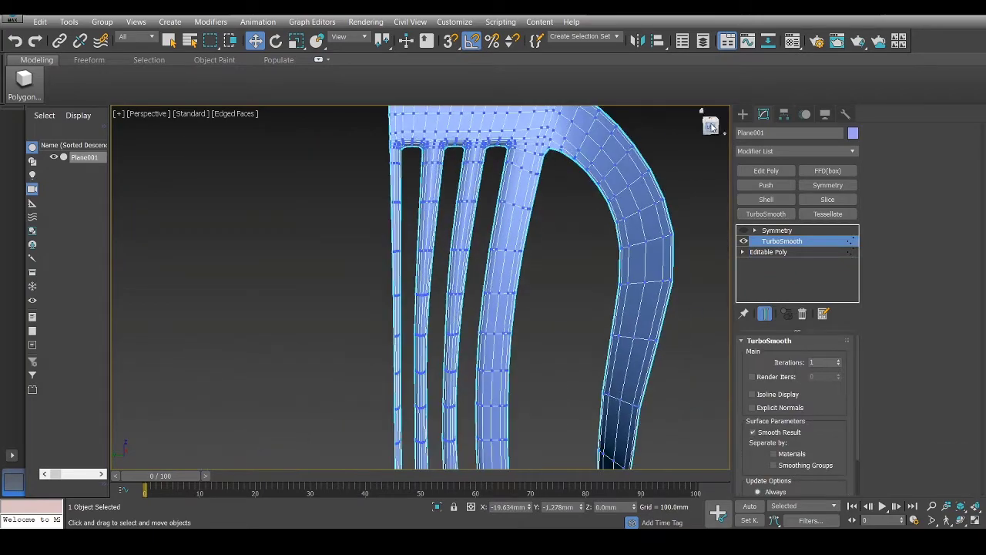
{"action": "left_click", "coordinate": [575, 237]}
{"action": "left_click", "coordinate": [564, 266]}
{"action": "left_click", "coordinate": [779, 250]}
{"action": "right_click", "coordinate": [779, 241]}
{"action": "left_click", "coordinate": [797, 263]}
{"action": "left_click", "coordinate": [763, 242]}
{"action": "left_click", "coordinate": [712, 127]}
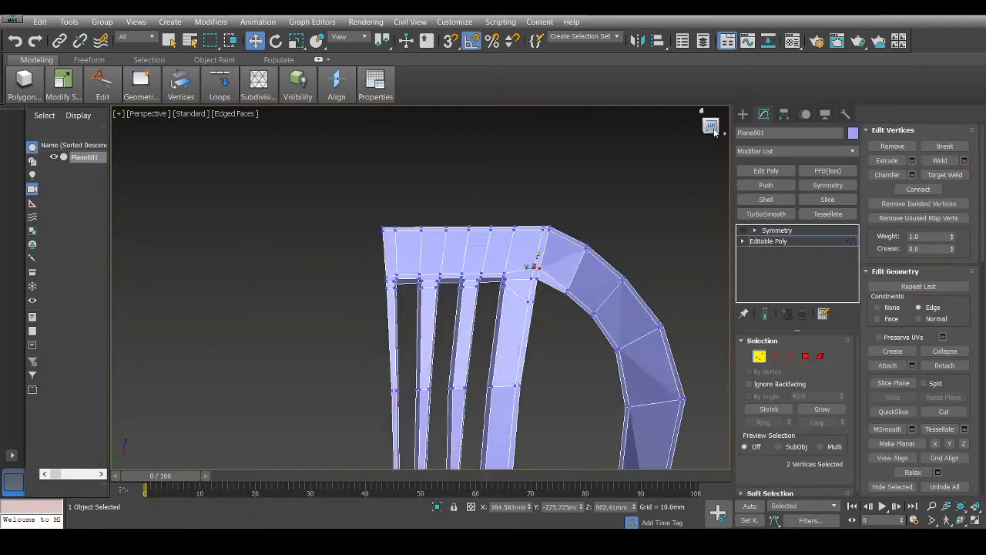
- In the Left view, raise the top rail's upper vertices progressively toward the chair's centre to slope the crest
{"action": "key", "text": "alt+w"}
{"action": "key", "text": "alt+w"}
{"action": "middle_click_drag", "start_coordinate": [463, 116], "coordinate": [517, 257]}
{"action": "scroll", "coordinate": [517, 257], "scroll_direction": "up", "scroll_amount": 3}
{"action": "left_click_drag", "start_coordinate": [563, 202], "coordinate": [259, 264]}
{"action": "left_click_drag", "start_coordinate": [406, 220], "coordinate": [407, 208]}
{"action": "key", "text": "ctrl+z"}
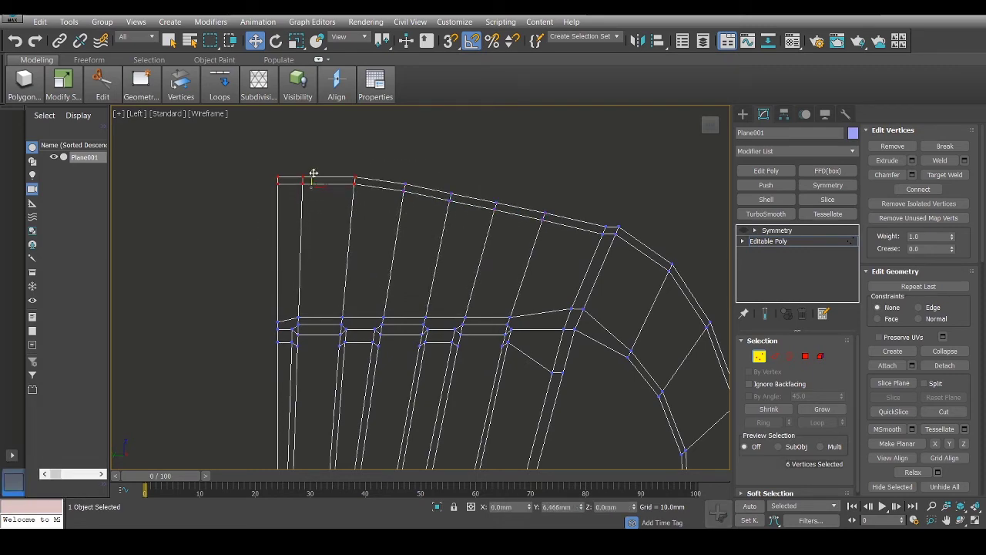
{"action": "left_click", "coordinate": [339, 148]}
- Refine the height of the top rail's upper vertices so the crest slopes evenly down to the armrest, and clear the selection
{"action": "scroll", "coordinate": [349, 158], "scroll_direction": "down", "scroll_amount": 4}
{"action": "scroll", "coordinate": [454, 183], "scroll_direction": "up", "scroll_amount": 4}
{"action": "mouse_move", "coordinate": [525, 203]}
{"action": "left_mouse_down"}
{"action": "mouse_move", "coordinate": [496, 229]}
{"action": "mouse_move", "coordinate": [519, 198]}
{"action": "left_mouse_up"}
{"action": "scroll", "coordinate": [542, 211], "scroll_direction": "down", "scroll_amount": 4}
{"action": "scroll", "coordinate": [541, 211], "scroll_direction": "up", "scroll_amount": 4}
{"action": "left_click_drag", "start_coordinate": [397, 202], "coordinate": [428, 176]}
{"action": "scroll", "coordinate": [449, 176], "scroll_direction": "down", "scroll_amount": 4}
{"action": "key", "text": "alt+w"}
{"action": "left_click", "coordinate": [570, 324]}
{"action": "key", "text": "alt+w"}
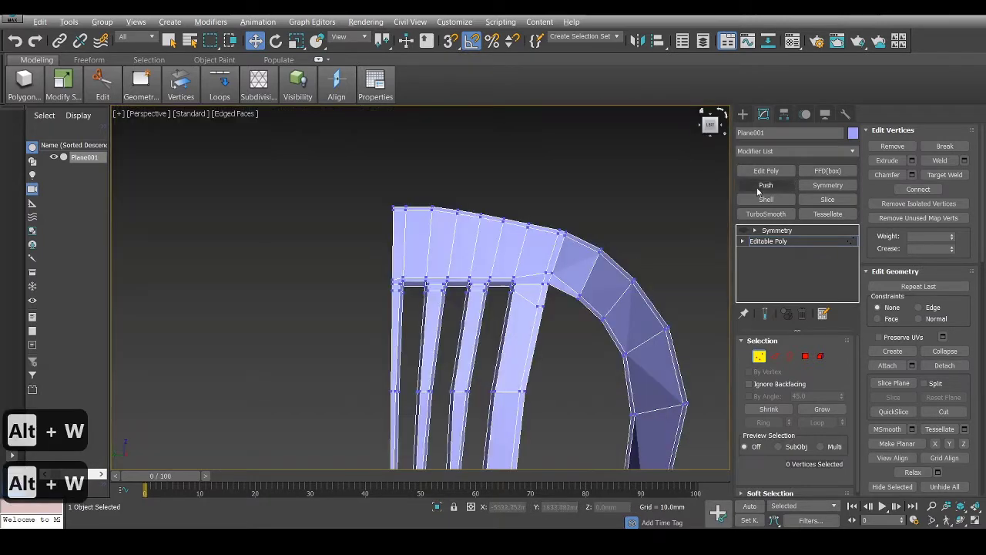
- Apply TurboSmooth beneath the Symmetry modifier and inspect the smoothed backrest, armrest and seat
{"action": "left_click", "coordinate": [766, 213]}
{"action": "left_click", "coordinate": [650, 239]}
{"action": "middle_click_drag", "start_coordinate": [649, 240], "coordinate": [496, 207], "text": "alt"}
{"action": "key", "text": "ctrl+z"}
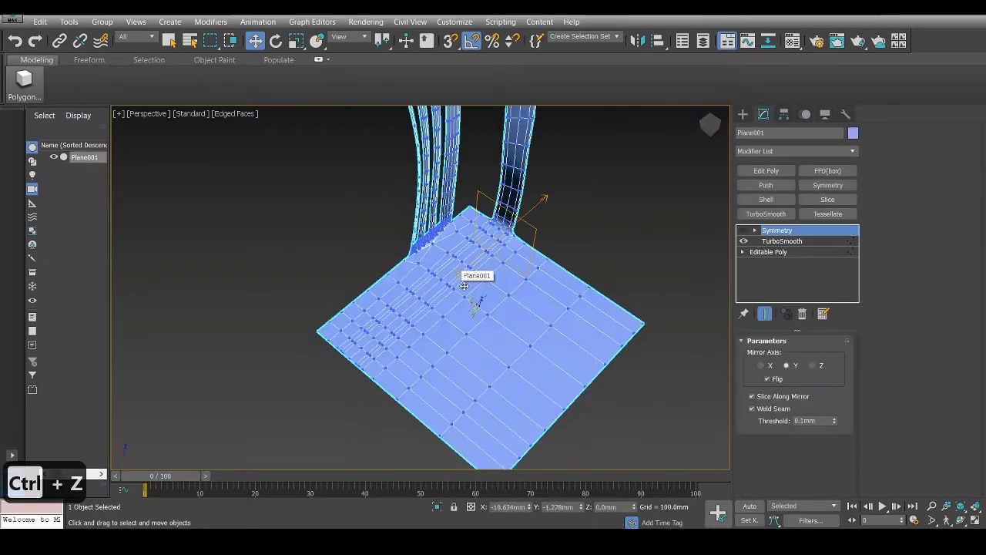
- Undo the TurboSmooth and return to editing the Editable Poly beneath the Symmetry modifier
{"action": "key", "text": "ctrl+z"}
{"action": "scroll", "coordinate": [474, 255], "scroll_direction": "up", "scroll_amount": 8}
{"action": "key", "text": "2"}
{"action": "left_click", "coordinate": [768, 241]}
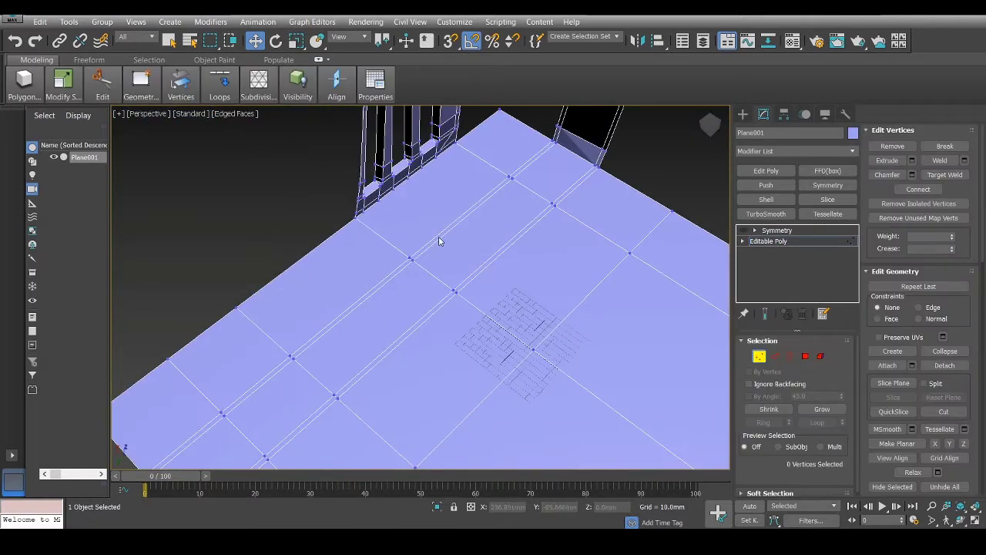
- Cut new edges from the vertices at the base of the backrest slats across the seat to its nearest edge line
{"action": "left_click_drag", "start_coordinate": [706, 125], "coordinate": [680, 109]}
{"action": "key", "text": "2"}
{"action": "right_click", "coordinate": [634, 266]}
{"action": "left_click", "coordinate": [610, 138]}
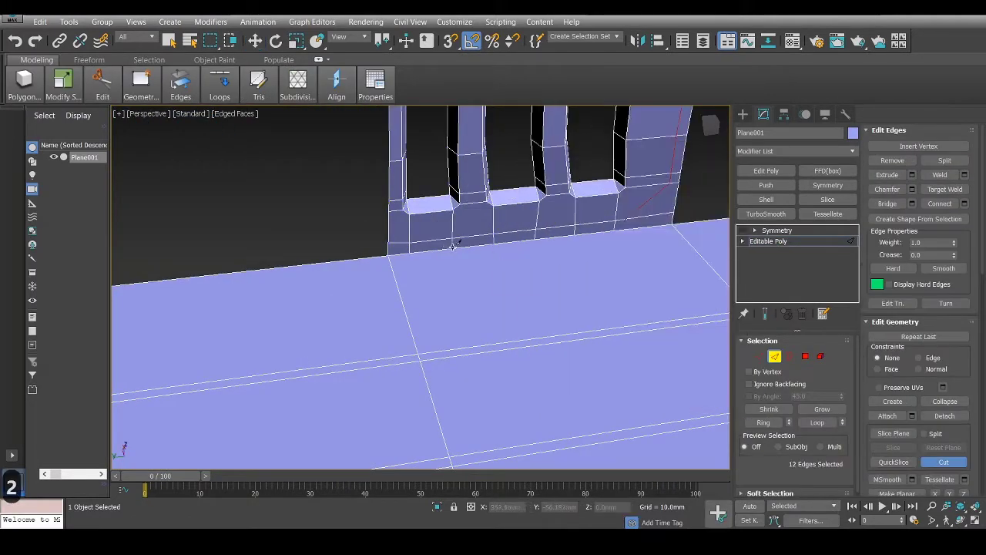
{"action": "left_click", "coordinate": [608, 235]}
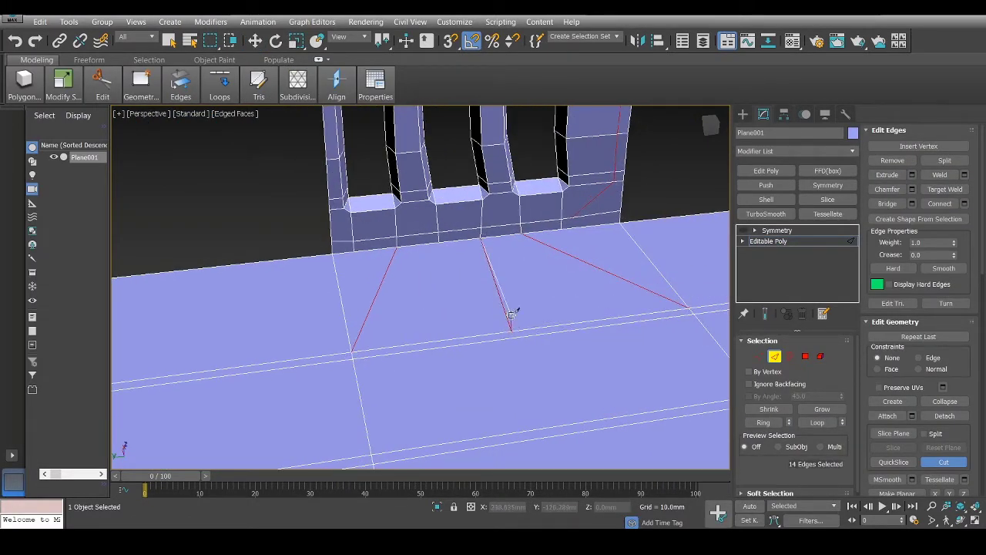
{"action": "scroll", "coordinate": [462, 337], "scroll_direction": "up", "scroll_amount": 3}
{"action": "key", "text": "2"}
{"action": "key", "text": "2"}
- Remove the stray edge running from the new cuts along the seat's doubled edge line
{"action": "left_click", "coordinate": [464, 341]}
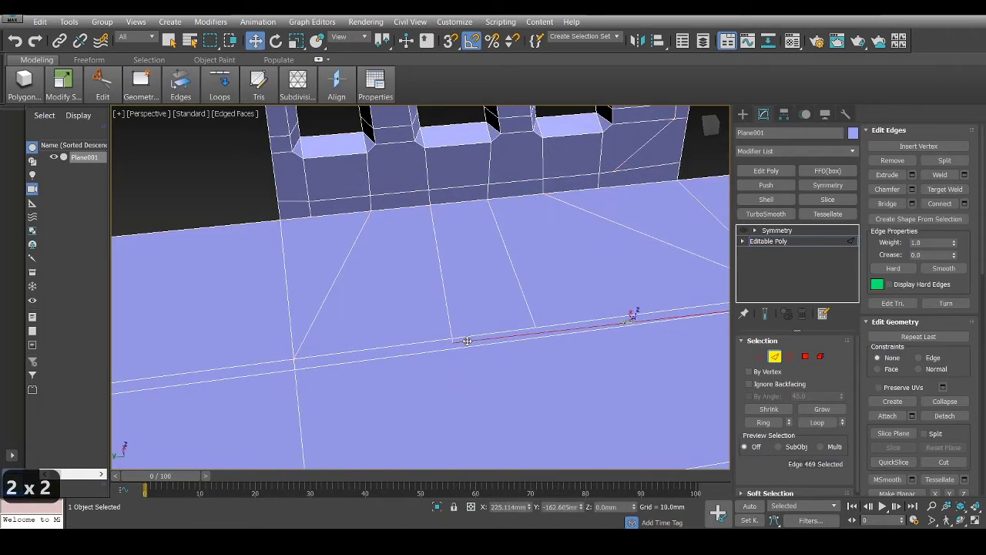
{"action": "right_click", "coordinate": [463, 340]}
{"action": "left_click", "coordinate": [441, 377]}
{"action": "key", "text": "1"}
{"action": "scroll", "coordinate": [452, 341], "scroll_direction": "up", "scroll_amount": 4}
{"action": "left_click", "coordinate": [453, 340]}
{"action": "scroll", "coordinate": [462, 337], "scroll_direction": "down", "scroll_amount": 4}
{"action": "key", "text": "2"}
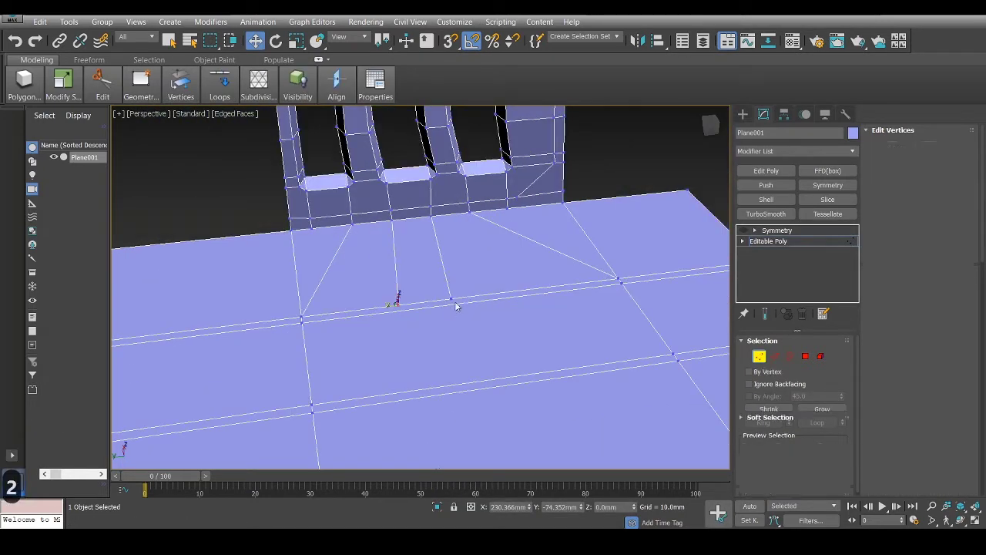
{"action": "left_click", "coordinate": [817, 422]}
{"action": "middle_click_drag", "start_coordinate": [601, 339], "coordinate": [626, 339], "text": "alt"}
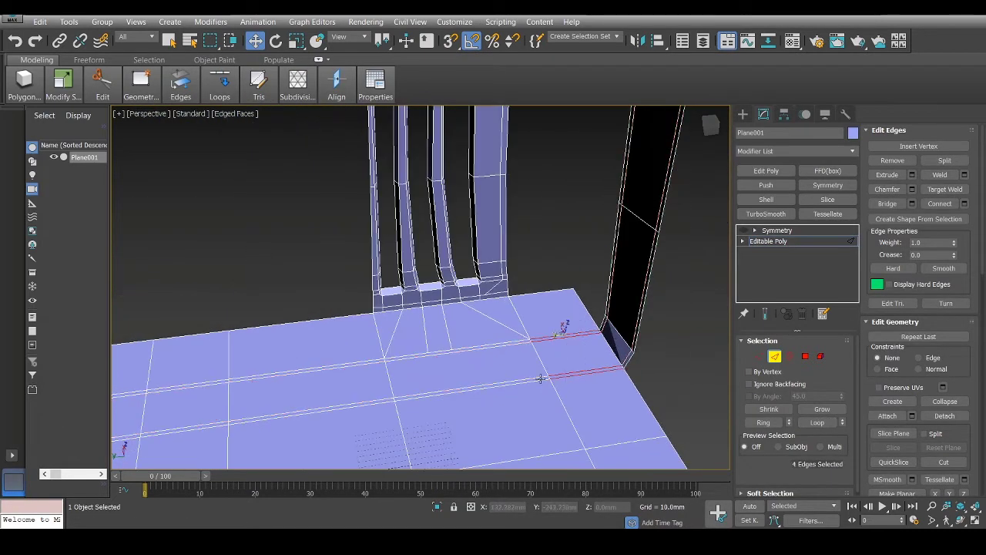
{"action": "left_click", "coordinate": [500, 344]}
{"action": "scroll", "coordinate": [509, 348], "scroll_direction": "up", "scroll_amount": 3}
{"action": "key", "text": "ctrl+z"}
{"action": "key", "text": "ctrl+z"}
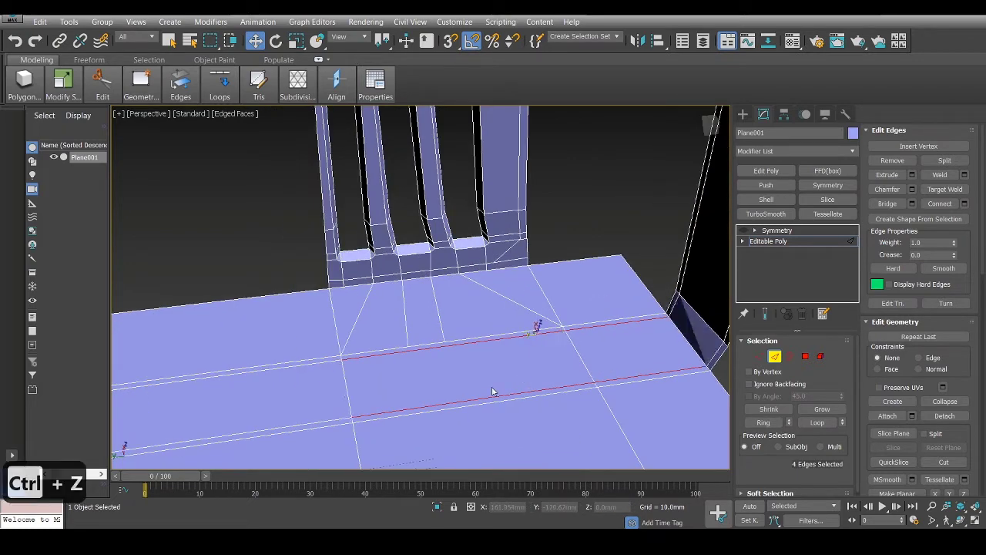
- In the Top view, select the extra vertices along the seat's doubled edge lines and remove them
{"action": "key", "text": "alt+w"}
{"action": "key", "text": "alt+w"}
{"action": "key", "text": "alt+w"}
{"action": "key", "text": "alt+w"}
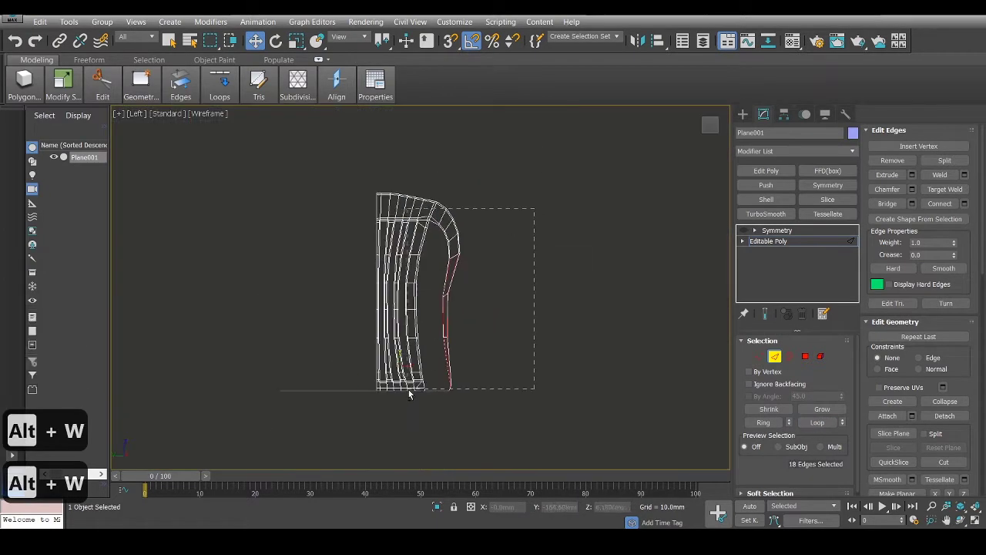
{"action": "key", "text": "1"}
{"action": "key", "text": "alt+w"}
{"action": "key", "text": "alt+w"}
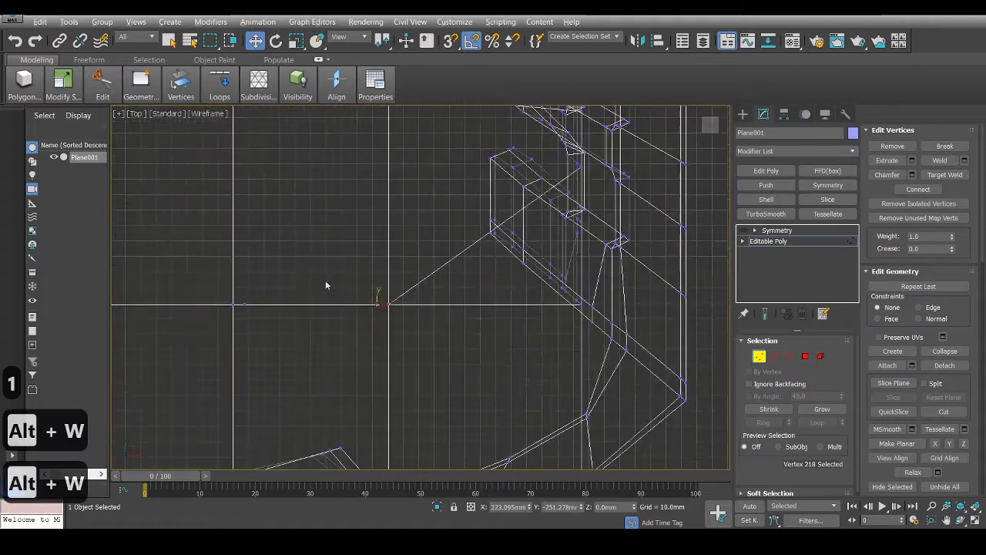
{"action": "scroll", "coordinate": [326, 280], "scroll_direction": "up", "scroll_amount": 2}
{"action": "left_click_drag", "start_coordinate": [401, 270], "coordinate": [159, 352]}
{"action": "scroll", "coordinate": [166, 343], "scroll_direction": "down", "scroll_amount": 5}
{"action": "middle_click_drag", "start_coordinate": [194, 223], "coordinate": [218, 304]}
{"action": "scroll", "coordinate": [339, 262], "scroll_direction": "up", "scroll_amount": 4}
{"action": "left_click_drag", "start_coordinate": [355, 254], "coordinate": [255, 300]}
{"action": "scroll", "coordinate": [258, 270], "scroll_direction": "down", "scroll_amount": 4}
{"action": "middle_click_drag", "start_coordinate": [264, 236], "coordinate": [242, 322]}
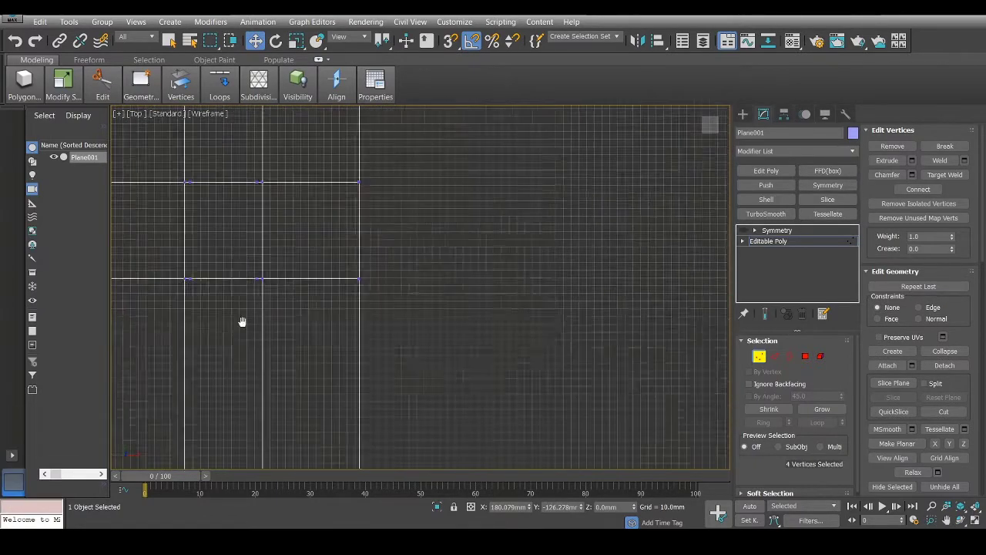
{"action": "scroll", "coordinate": [251, 332], "scroll_direction": "up", "scroll_amount": 3}
{"action": "left_click_drag", "start_coordinate": [279, 209], "coordinate": [213, 331], "text": "ctrl"}
{"action": "right_click", "coordinate": [217, 276]}
{"action": "left_click", "coordinate": [198, 295]}
- Remove the remaining pair of doubled vertices on the seat's far edge
{"action": "middle_click_drag", "start_coordinate": [224, 247], "coordinate": [285, 394]}
{"action": "left_click_drag", "start_coordinate": [342, 157], "coordinate": [198, 201]}
{"action": "right_click", "coordinate": [206, 202]}
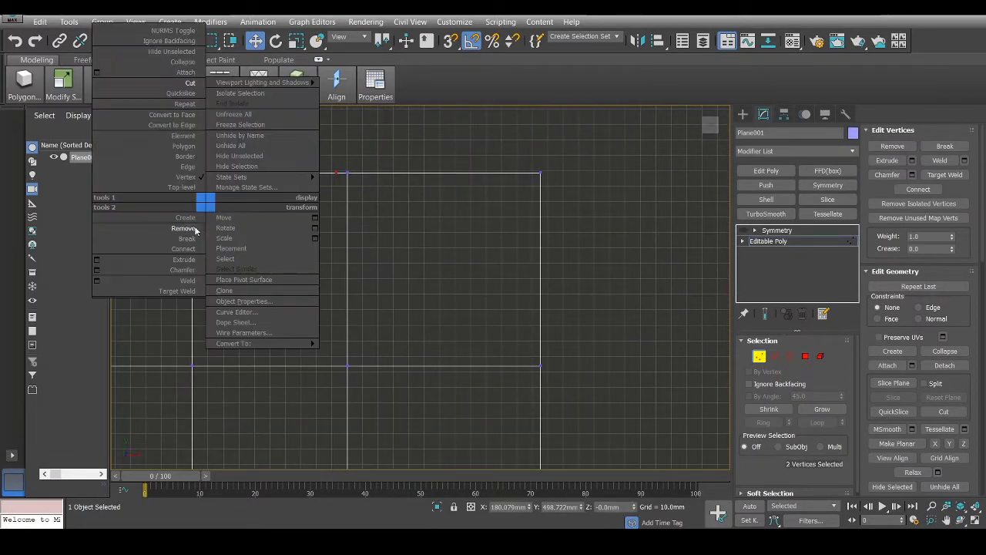
{"action": "left_click", "coordinate": [195, 231]}
- Apply TurboSmooth to check the joins between seat, backrest and armrest in shaded view, and undo it
{"action": "scroll", "coordinate": [340, 234], "scroll_direction": "down", "scroll_amount": 2}
{"action": "key", "text": "alt+w"}
{"action": "key", "text": "alt+w"}
{"action": "scroll", "coordinate": [626, 368], "scroll_direction": "down", "scroll_amount": 3}
{"action": "middle_click_drag", "start_coordinate": [627, 368], "coordinate": [541, 342], "text": "alt"}
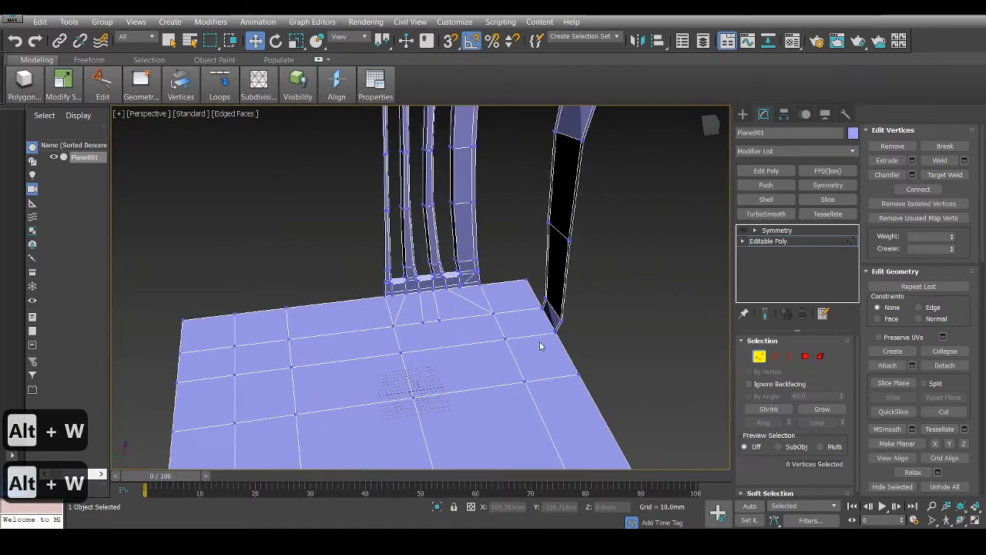
{"action": "left_click", "coordinate": [759, 218]}
{"action": "left_click", "coordinate": [834, 359]}
{"action": "left_click", "coordinate": [673, 352]}
{"action": "scroll", "coordinate": [674, 348], "scroll_direction": "up", "scroll_amount": 3}
{"action": "key", "text": "F4"}
{"action": "middle_click_drag", "start_coordinate": [316, 279], "coordinate": [373, 290], "text": "alt"}
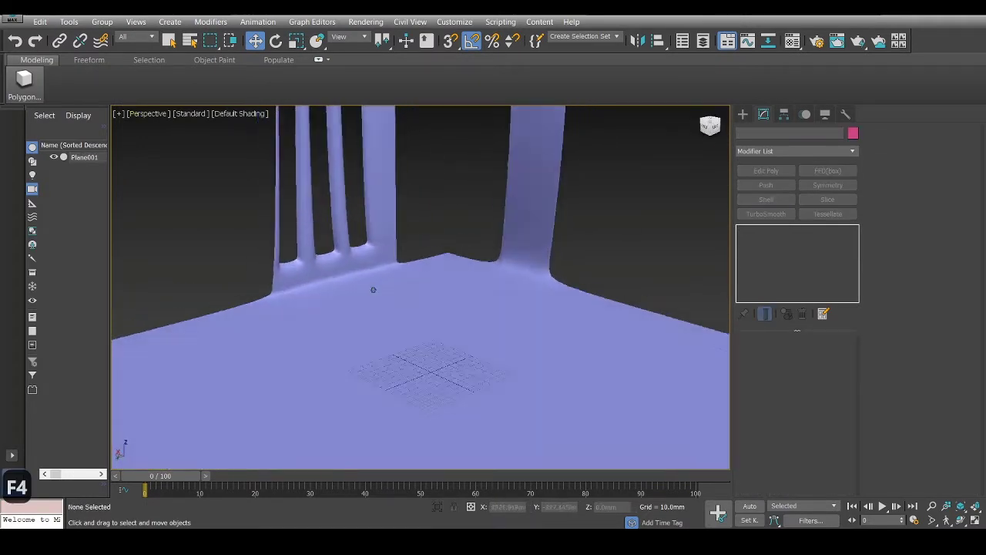
{"action": "key", "text": "F4"}
{"action": "key", "text": "ctrl+z"}
{"action": "key", "text": "ctrl+z"}
{"action": "key", "text": "ctrl+z"}
{"action": "scroll", "coordinate": [554, 267], "scroll_direction": "down", "scroll_amount": 2}
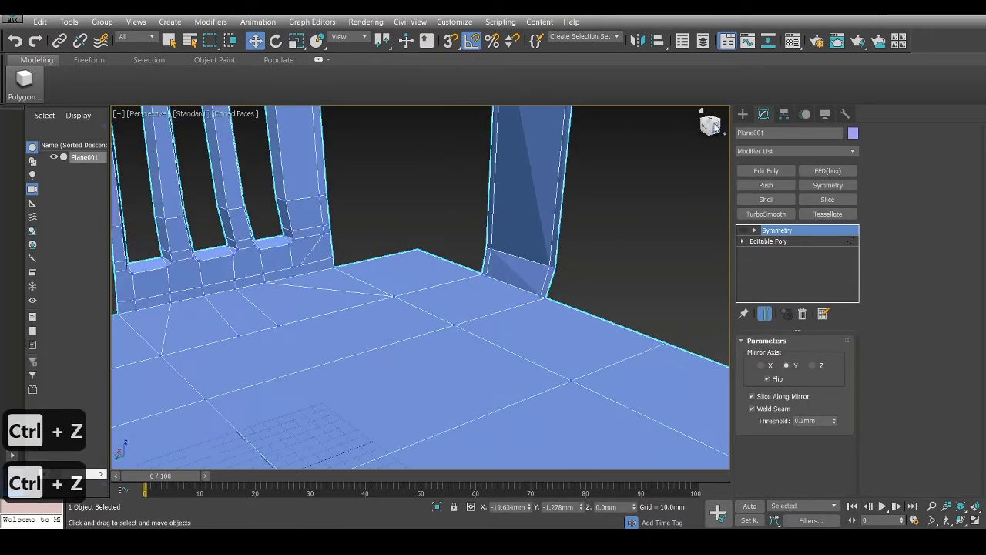
- Move the seat vertex between the armrest base and the backrest about 26 mm along X toward the rear
{"action": "middle_click_drag", "start_coordinate": [554, 267], "coordinate": [509, 263], "text": "alt"}
{"action": "scroll", "coordinate": [509, 231], "scroll_direction": "down", "scroll_amount": 4}
{"action": "middle_click_drag", "start_coordinate": [508, 192], "coordinate": [443, 339]}
{"action": "scroll", "coordinate": [539, 234], "scroll_direction": "down", "scroll_amount": 2}
{"action": "middle_click_drag", "start_coordinate": [443, 340], "coordinate": [515, 258]}
{"action": "scroll", "coordinate": [518, 256], "scroll_direction": "up", "scroll_amount": 5}
{"action": "key", "text": "ctrl+z"}
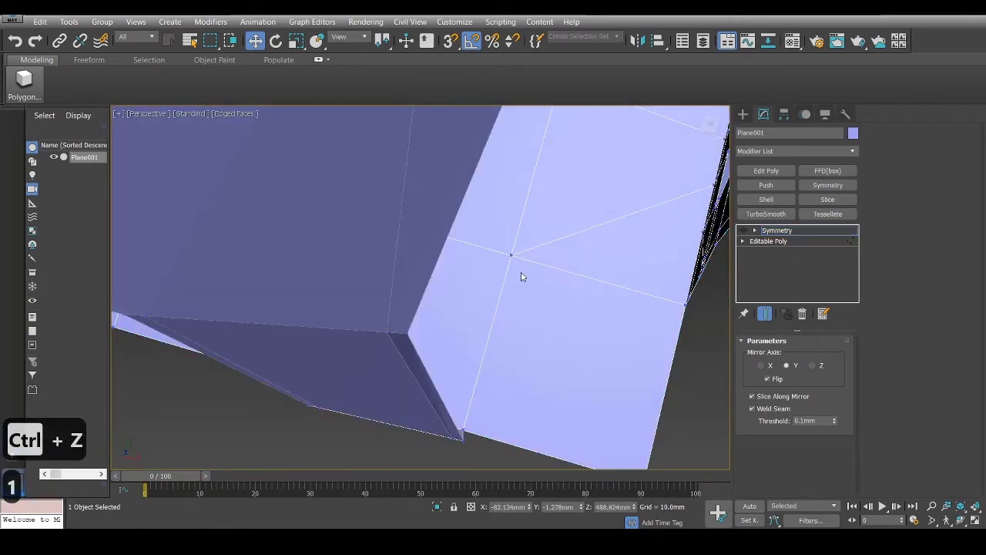
{"action": "left_click", "coordinate": [793, 242]}
{"action": "key", "text": "1"}
{"action": "left_click", "coordinate": [512, 253]}
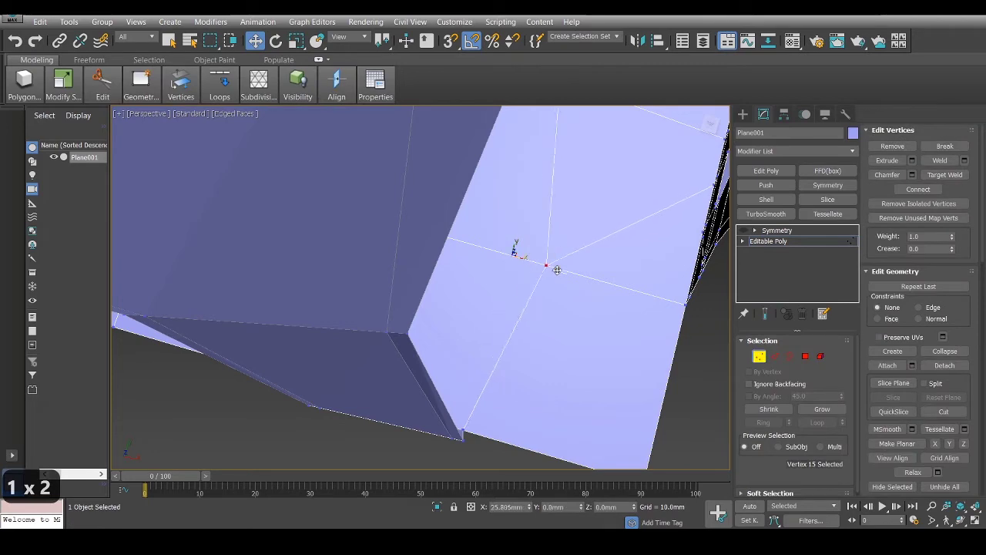
- Select the ring of edges in the front section of the seat and connect it with a new edge loop
{"action": "middle_click_drag", "start_coordinate": [558, 266], "coordinate": [537, 362], "text": "alt"}
{"action": "key", "text": "4"}
{"action": "left_click", "coordinate": [537, 362]}
{"action": "scroll", "coordinate": [537, 362], "scroll_direction": "down", "scroll_amount": 6}
{"action": "key", "text": "2"}
{"action": "left_click", "coordinate": [426, 268]}
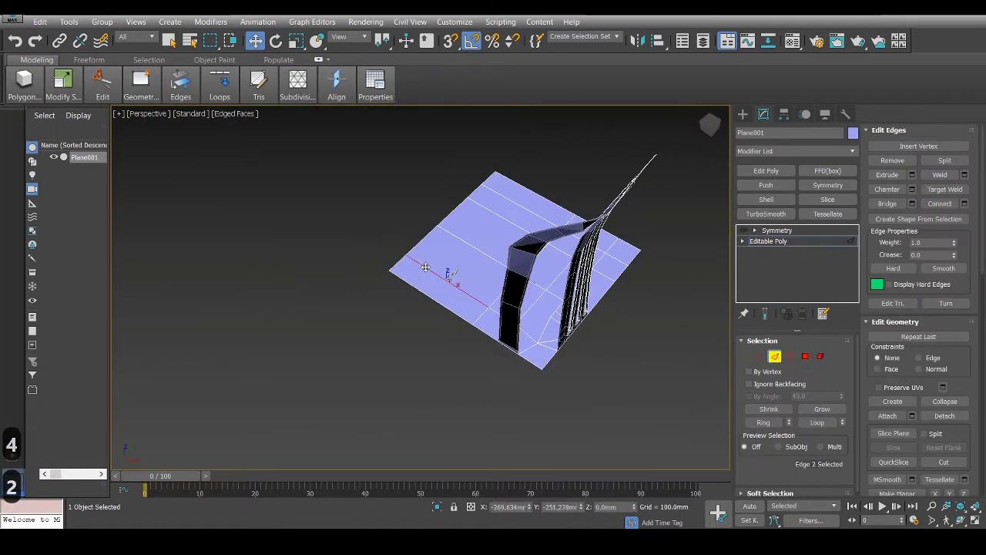
{"action": "left_click", "coordinate": [763, 422]}
{"action": "right_click", "coordinate": [513, 272]}
{"action": "left_click", "coordinate": [410, 330]}
{"action": "left_click", "coordinate": [427, 349]}
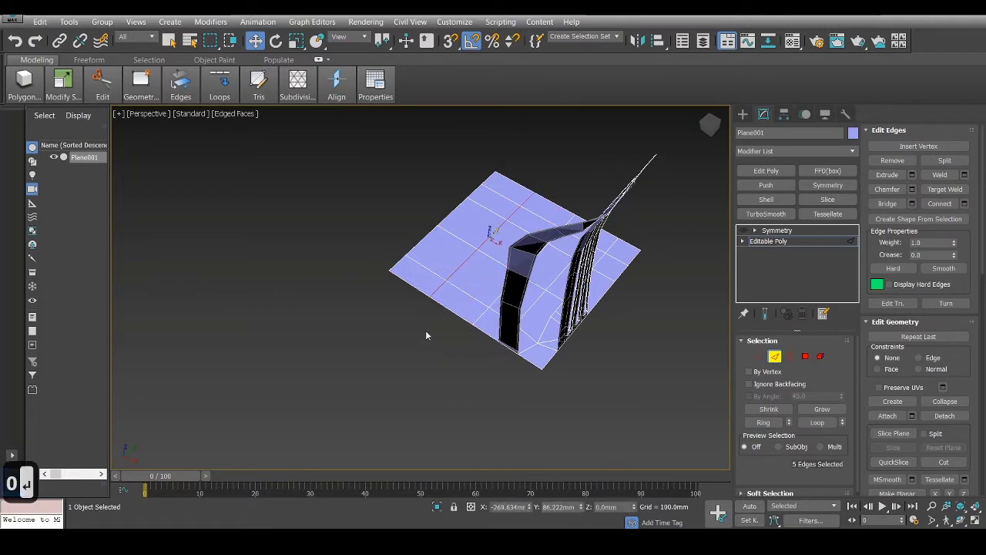
- Connect a second edge loop across the seat nearer its front edge
{"action": "left_click", "coordinate": [756, 424]}
{"action": "right_click", "coordinate": [531, 249]}
{"action": "left_click", "coordinate": [430, 306]}
{"action": "left_click", "coordinate": [426, 346]}
- Extrude the seat's front and rear corner polygons about 391 mm downward to form the legs
{"action": "scroll", "coordinate": [410, 271], "scroll_direction": "up", "scroll_amount": 3}
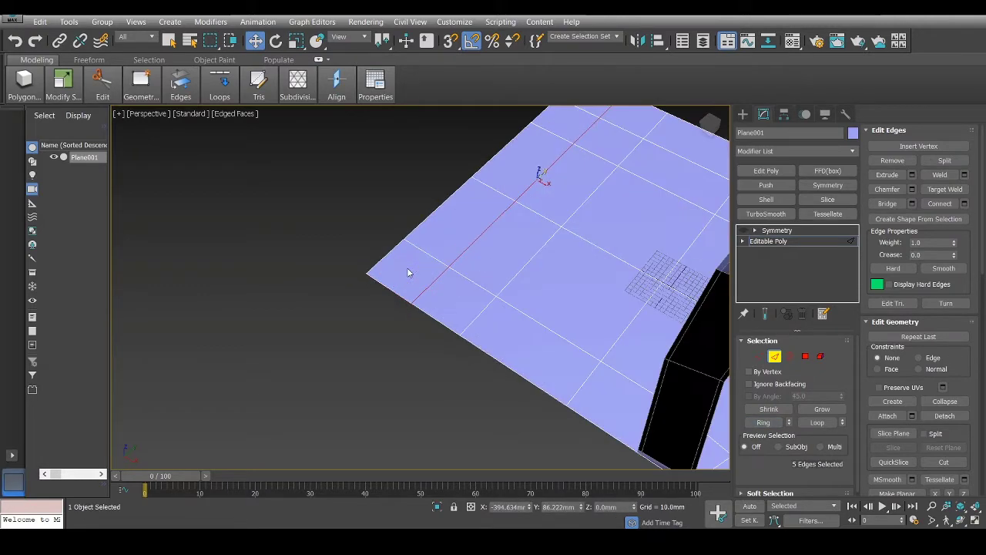
{"action": "key", "text": "4"}
{"action": "left_click", "coordinate": [409, 275]}
{"action": "scroll", "coordinate": [410, 273], "scroll_direction": "down", "scroll_amount": 3}
{"action": "left_click", "coordinate": [544, 358], "text": "ctrl"}
{"action": "right_click", "coordinate": [564, 273]}
{"action": "left_click", "coordinate": [455, 310]}
{"action": "left_click_drag", "start_coordinate": [430, 313], "coordinate": [451, 199]}
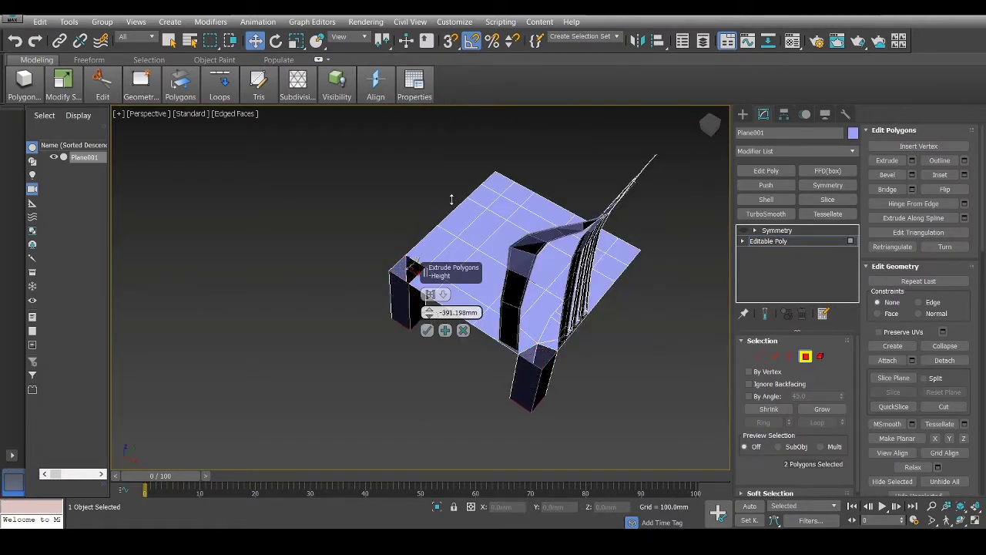
- In the Left view, lower the legs' bottom polygons to lengthen both legs
{"action": "key", "text": "alt+w"}
{"action": "key", "text": "alt+w"}
{"action": "middle_click_drag", "start_coordinate": [449, 364], "coordinate": [447, 320]}
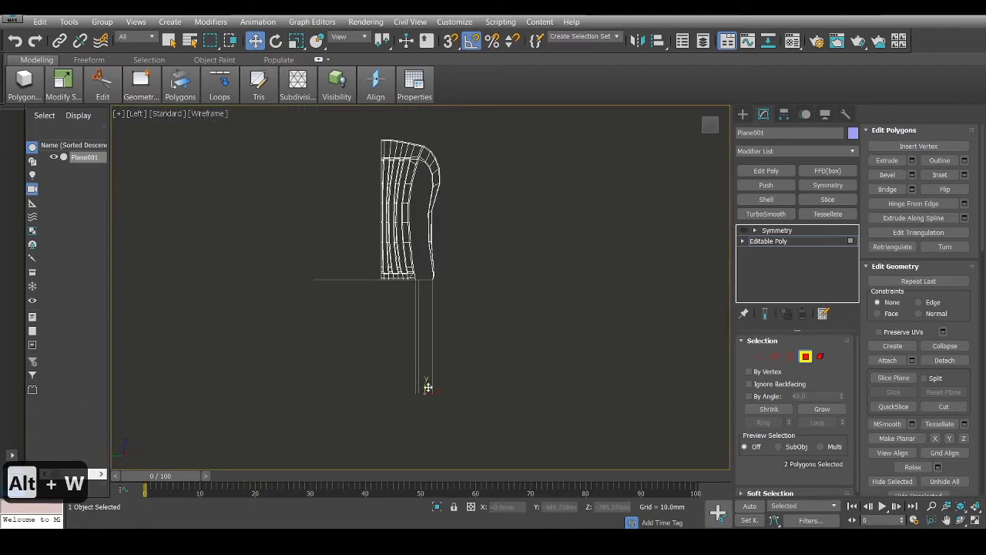
- Scale down the legs' bottom polygons to taper the legs, and leave polygon editing
{"action": "key", "text": "alt+w"}
{"action": "key", "text": "alt+w"}
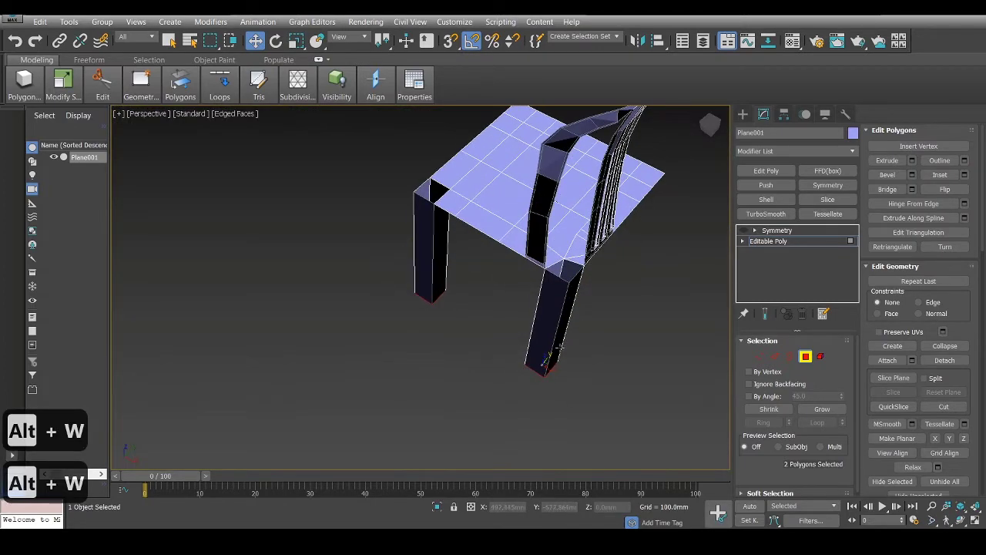
{"action": "key", "text": "4"}
{"action": "key", "text": "4"}
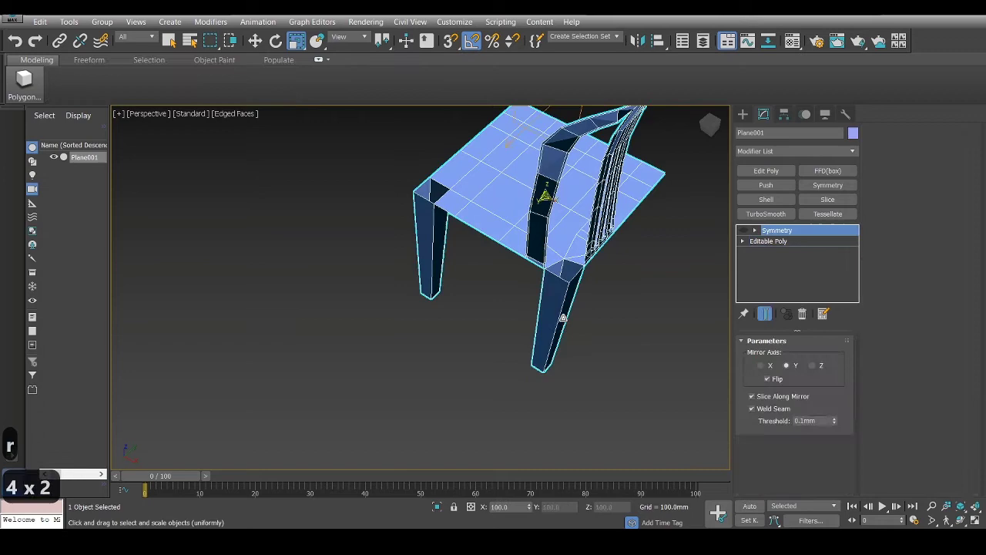
- Clear Symmetry from the modifier stack, leaving only the Editable Poly, and delete the outward-facing side polygons of both legs
{"action": "right_click", "coordinate": [792, 233]}
{"action": "left_click", "coordinate": [819, 344]}
{"action": "key", "text": "4"}
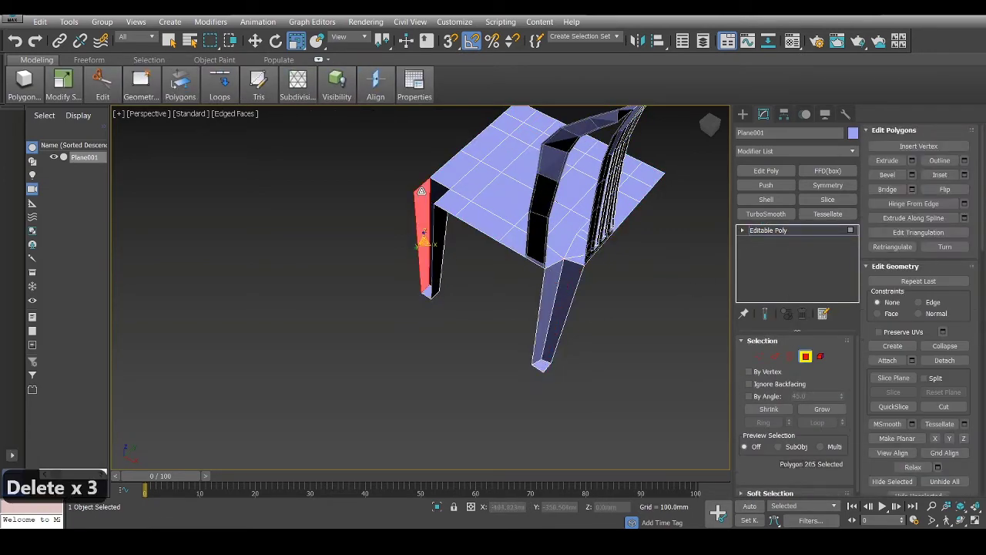
{"action": "key", "text": "Delete"}
- Select the crosswise edges of both legs, the seat's side strip and the backrest base, and connect them with one segment
{"action": "scroll", "coordinate": [544, 150], "scroll_direction": "up", "scroll_amount": 5}
{"action": "key", "text": "2"}
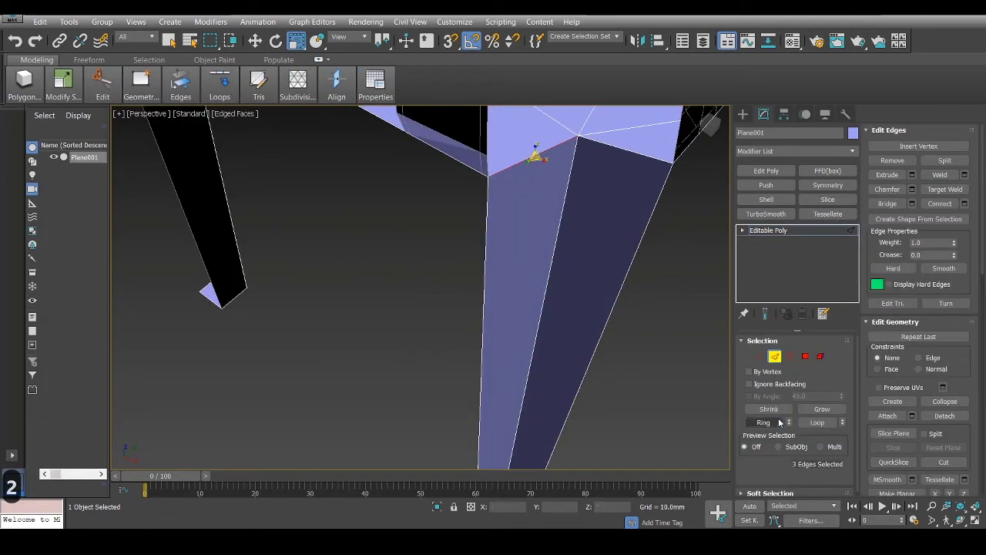
{"action": "scroll", "coordinate": [544, 371], "scroll_direction": "down", "scroll_amount": 3}
{"action": "middle_click_drag", "start_coordinate": [532, 371], "coordinate": [605, 160], "text": "alt"}
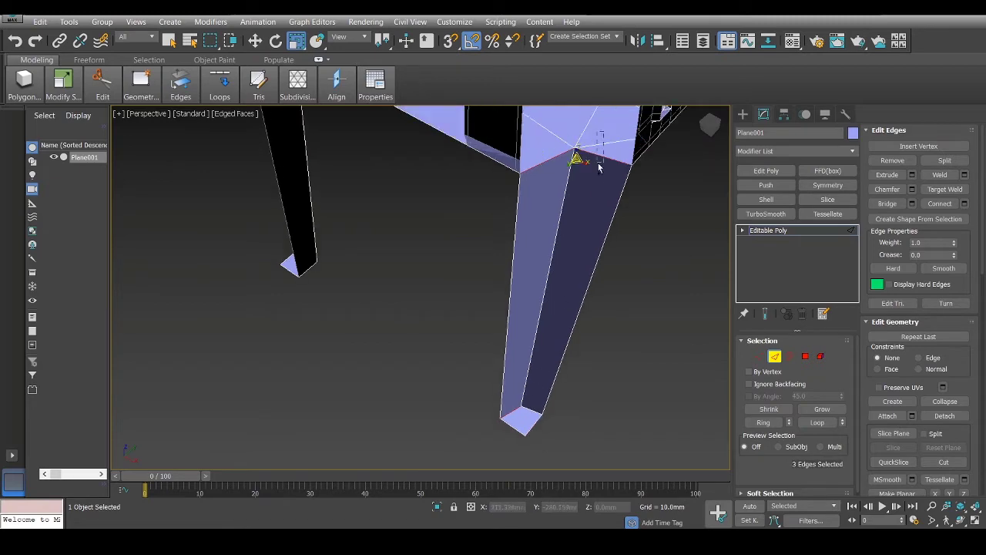
{"action": "left_click_drag", "start_coordinate": [598, 165], "coordinate": [599, 171], "text": "ctrl"}
{"action": "middle_click_drag", "start_coordinate": [532, 255], "coordinate": [540, 354], "text": "alt"}
{"action": "scroll", "coordinate": [539, 354], "scroll_direction": "down", "scroll_amount": 3}
{"action": "middle_click_drag", "start_coordinate": [713, 153], "coordinate": [502, 359], "text": "alt"}
{"action": "scroll", "coordinate": [397, 331], "scroll_direction": "up", "scroll_amount": 5}
{"action": "left_click_drag", "start_coordinate": [396, 331], "coordinate": [296, 379], "text": "ctrl"}
{"action": "middle_click_drag", "start_coordinate": [275, 346], "coordinate": [447, 241], "text": "alt"}
{"action": "left_click", "coordinate": [515, 359], "text": "ctrl"}
{"action": "middle_click_drag", "start_coordinate": [565, 415], "coordinate": [531, 363]}
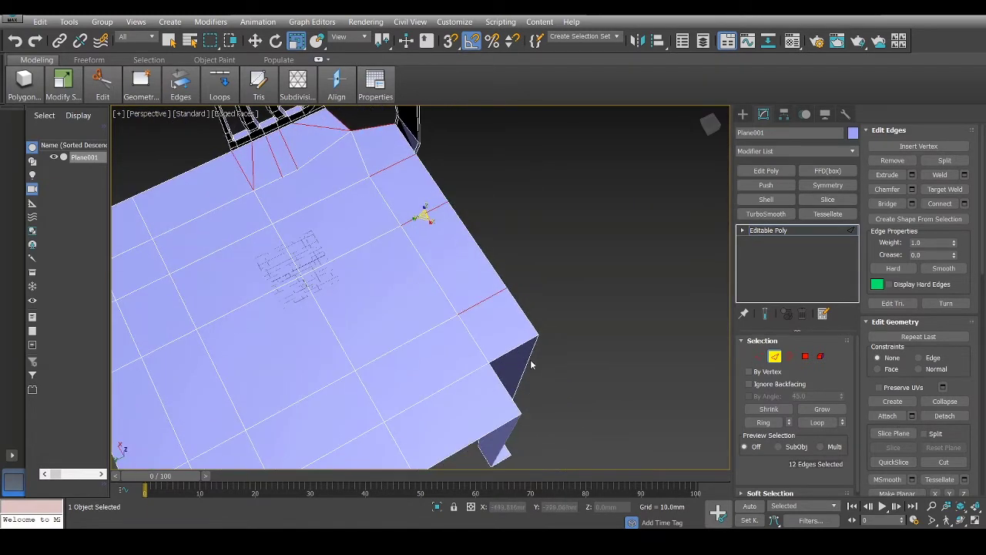
{"action": "left_click_drag", "start_coordinate": [531, 363], "coordinate": [502, 344], "text": "ctrl"}
{"action": "key", "text": "alt+w"}
{"action": "middle_click", "coordinate": [308, 254]}
{"action": "key", "text": "alt+w"}
{"action": "scroll", "coordinate": [255, 302], "scroll_direction": "up", "scroll_amount": 6}
{"action": "left_click_drag", "start_coordinate": [269, 259], "coordinate": [233, 268], "text": "ctrl"}
{"action": "right_click", "coordinate": [263, 254]}
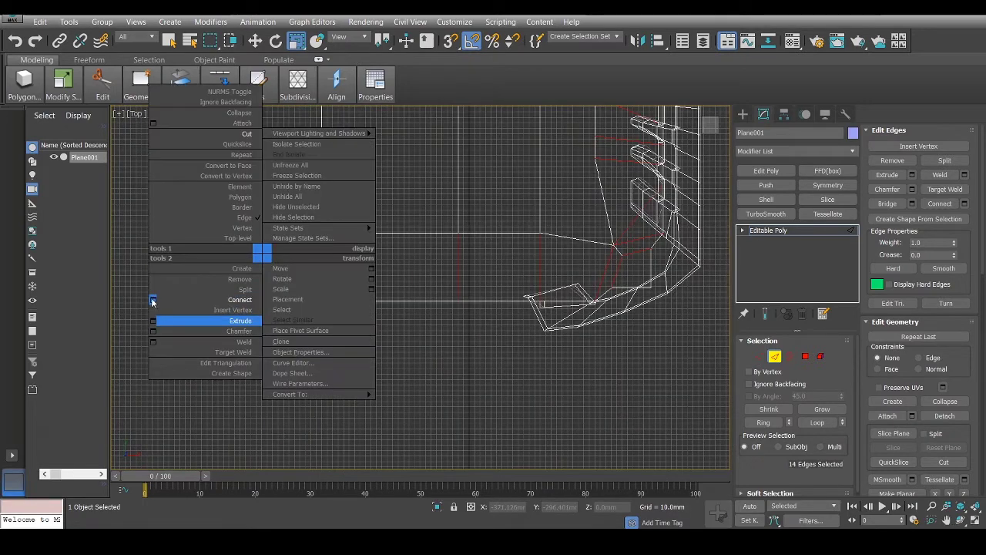
{"action": "left_click", "coordinate": [152, 300]}
{"action": "left_click", "coordinate": [429, 335]}
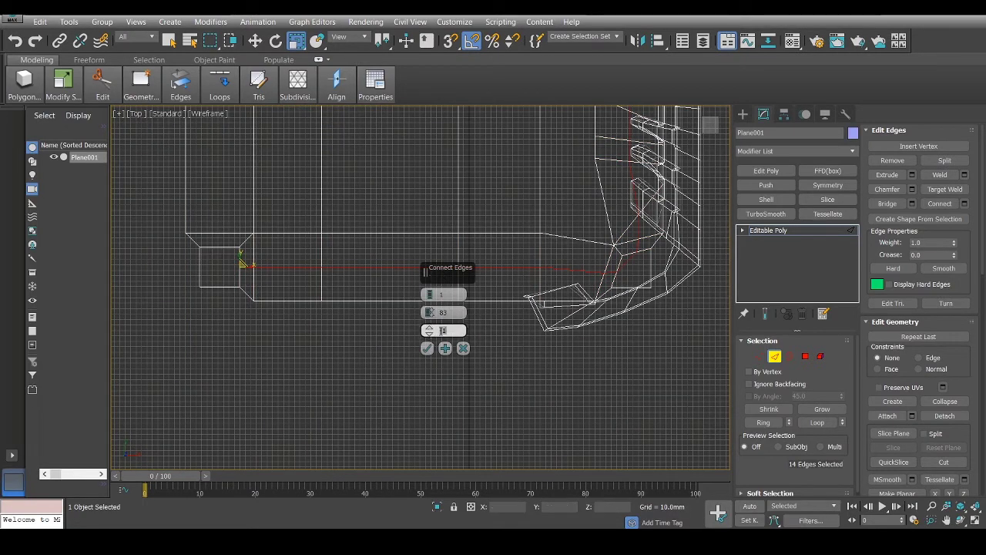
{"action": "left_click", "coordinate": [427, 350]}
- Remove the new edge crossing the rear leg's bottom polygon
{"action": "scroll", "coordinate": [629, 262], "scroll_direction": "up", "scroll_amount": 6}
{"action": "left_click", "coordinate": [624, 224]}
{"action": "right_click", "coordinate": [624, 224]}
{"action": "left_click", "coordinate": [575, 270]}
- Chamfer the outer corner vertex of the rear leg's bottom polygon
{"action": "scroll", "coordinate": [333, 215], "scroll_direction": "down", "scroll_amount": 2}
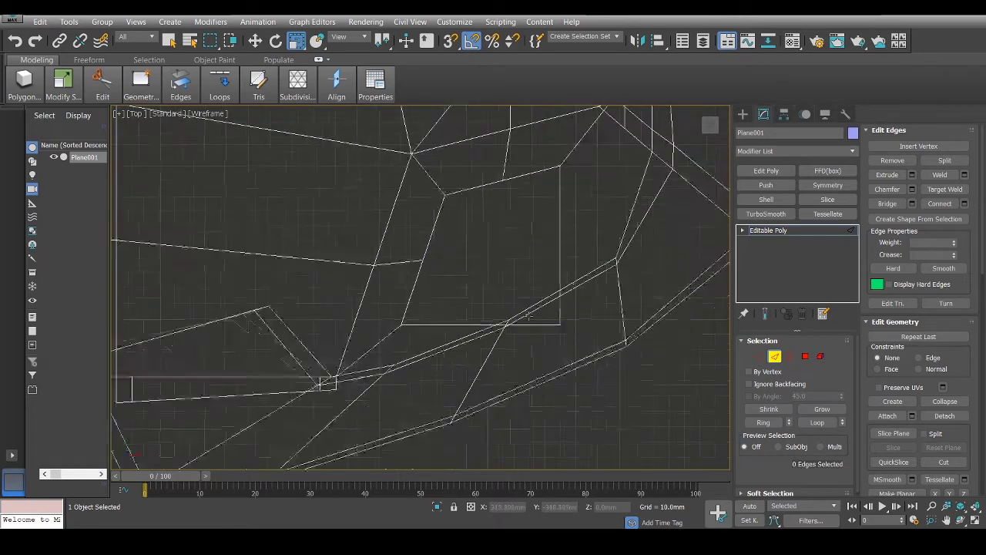
{"action": "key", "text": "1"}
{"action": "left_click", "coordinate": [573, 327]}
{"action": "key", "text": "alt+w"}
{"action": "middle_click", "coordinate": [564, 326]}
{"action": "key", "text": "alt+w"}
{"action": "middle_click_drag", "start_coordinate": [563, 325], "coordinate": [445, 301], "text": "alt"}
{"action": "scroll", "coordinate": [478, 309], "scroll_direction": "up", "scroll_amount": 5}
{"action": "right_click", "coordinate": [471, 258]}
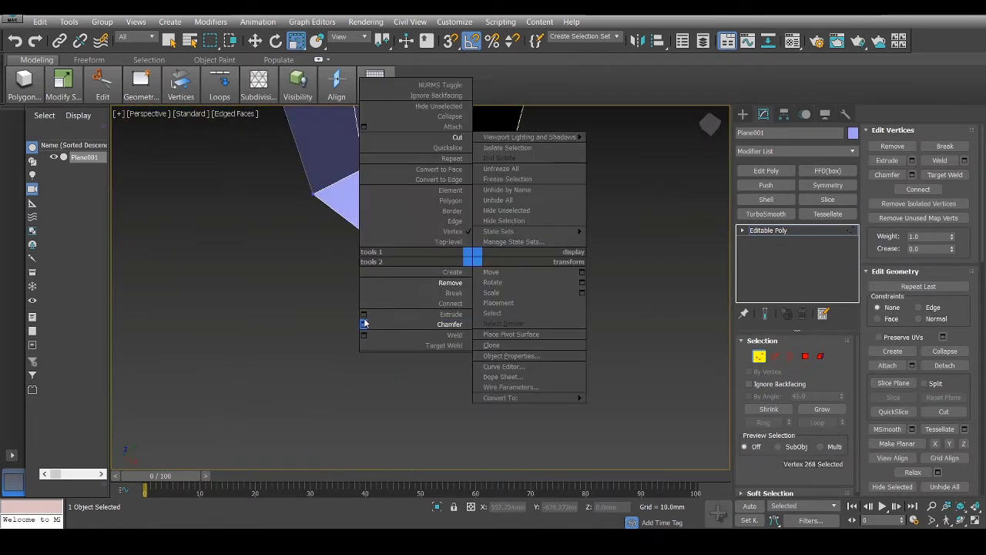
{"action": "left_click", "coordinate": [361, 324]}
{"action": "left_click", "coordinate": [426, 331]}
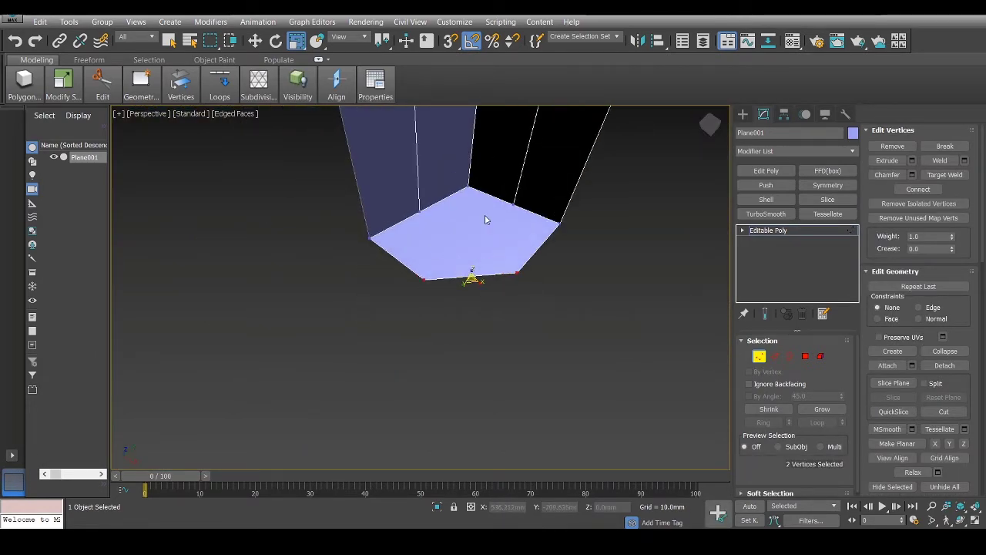
- Cut two edges across the rear leg's bottom polygon from its side midpoints to the chamfered vertices, and deselect the chair
{"action": "key", "text": "2"}
{"action": "right_click", "coordinate": [484, 212]}
{"action": "left_click", "coordinate": [419, 209]}
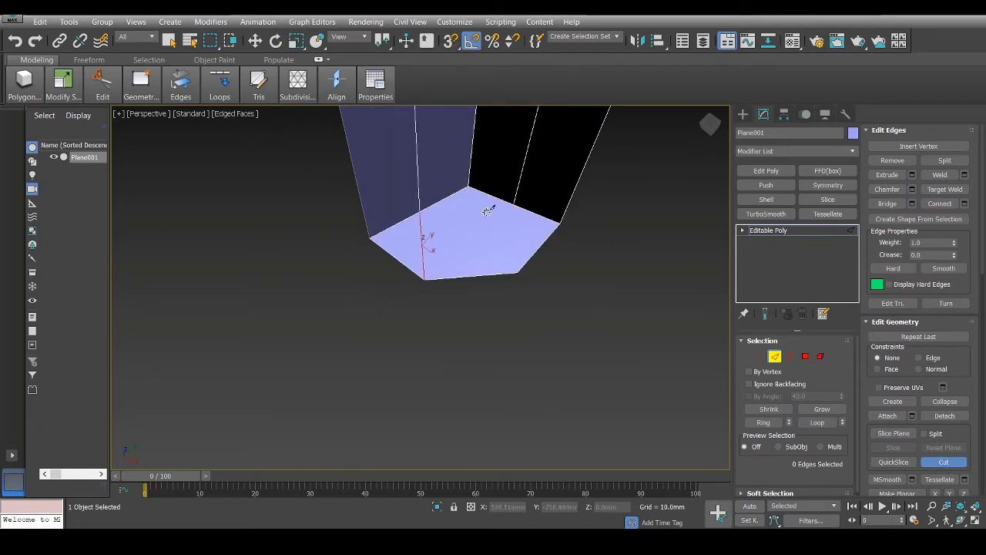
{"action": "left_click", "coordinate": [516, 271]}
{"action": "left_click", "coordinate": [743, 114]}
{"action": "left_click", "coordinate": [592, 304]}
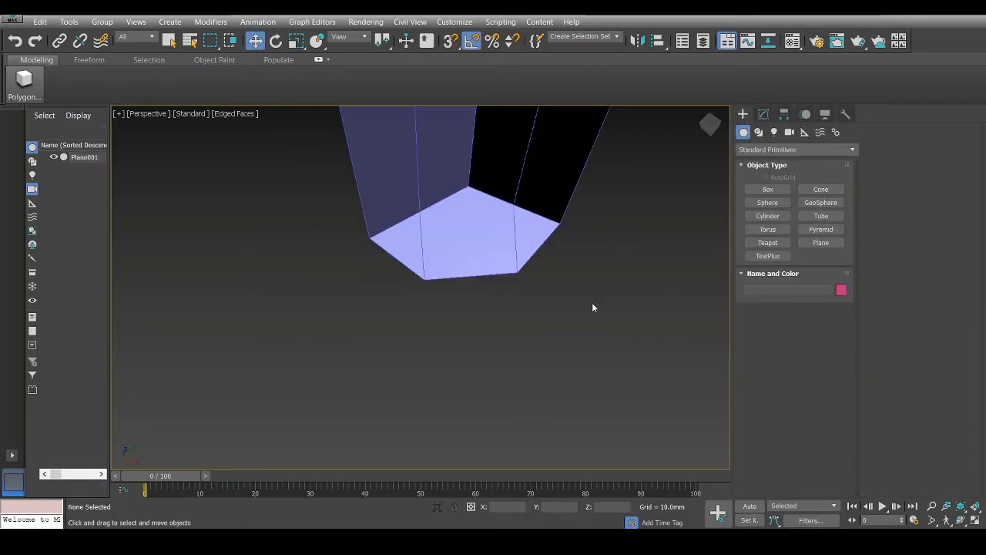
- Select the ring of crosswise edges around the front leg's bottom and connect them with one segment
{"action": "scroll", "coordinate": [334, 278], "scroll_direction": "down", "scroll_amount": 8}
{"action": "middle_click_drag", "start_coordinate": [334, 277], "coordinate": [498, 347]}
{"action": "left_click_drag", "start_coordinate": [710, 125], "coordinate": [728, 130]}
{"action": "scroll", "coordinate": [379, 367], "scroll_direction": "up", "scroll_amount": 8}
{"action": "left_click", "coordinate": [380, 327]}
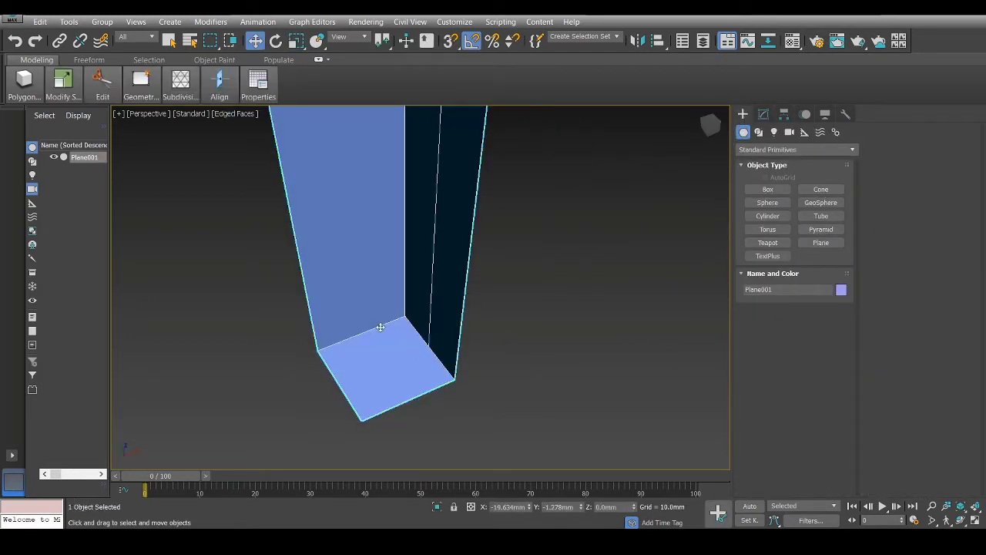
{"action": "key", "text": "2"}
{"action": "left_click", "coordinate": [373, 332]}
{"action": "left_click", "coordinate": [778, 423]}
{"action": "scroll", "coordinate": [484, 416], "scroll_direction": "down", "scroll_amount": 7}
{"action": "scroll", "coordinate": [470, 393], "scroll_direction": "up", "scroll_amount": 5}
{"action": "right_click", "coordinate": [469, 385]}
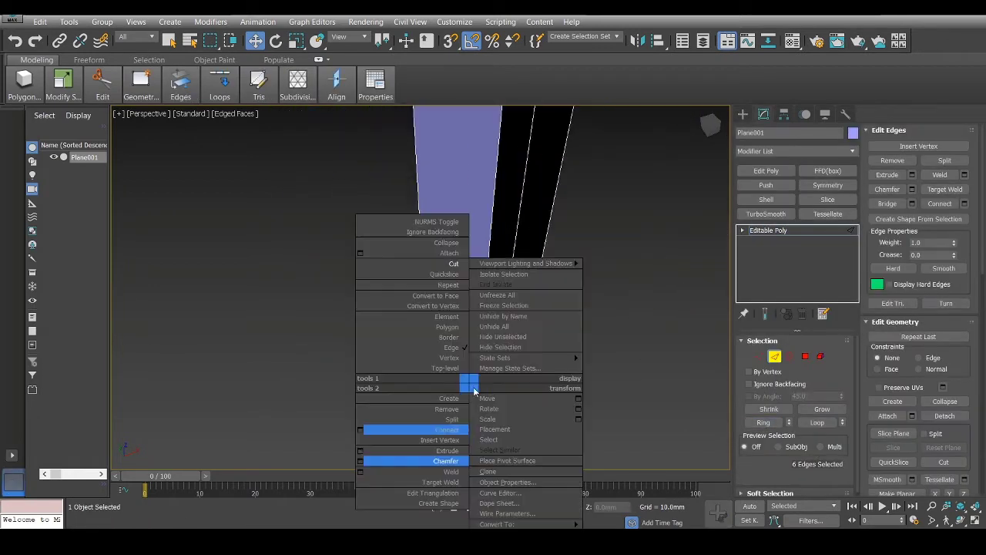
{"action": "left_click", "coordinate": [362, 430]}
{"action": "left_click", "coordinate": [427, 348]}
- Chamfer the outer corner vertex of the front leg's bottom polygon
{"action": "scroll", "coordinate": [476, 442], "scroll_direction": "up", "scroll_amount": 5}
{"action": "scroll", "coordinate": [476, 442], "scroll_direction": "down", "scroll_amount": 2}
{"action": "key", "text": "1"}
{"action": "left_click", "coordinate": [422, 435]}
{"action": "right_click", "coordinate": [450, 420]}
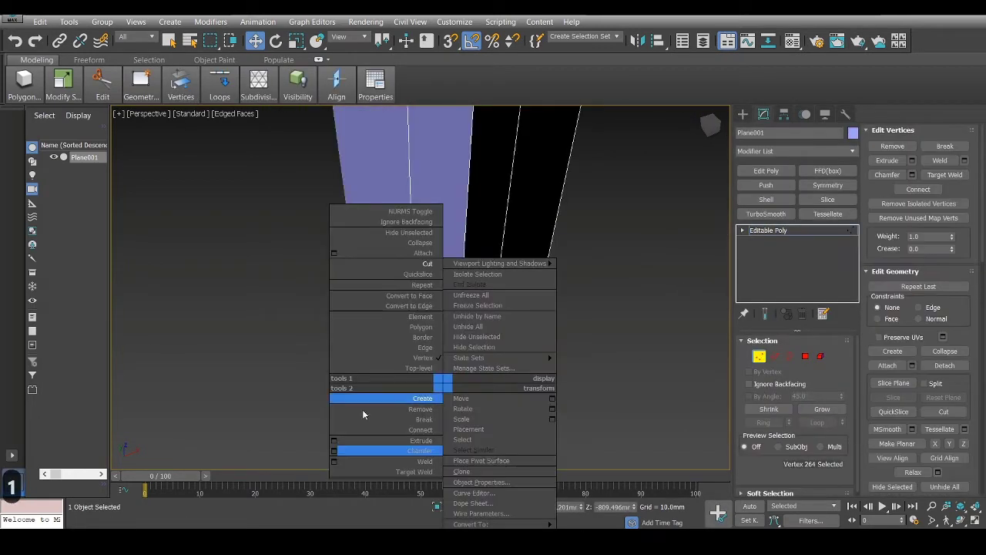
{"action": "left_click", "coordinate": [343, 448]}
- Cut two edges across the front leg's bottom polygon from its side midpoints to the chamfered vertices
{"action": "key", "text": "2"}
{"action": "key", "text": "alt+c"}
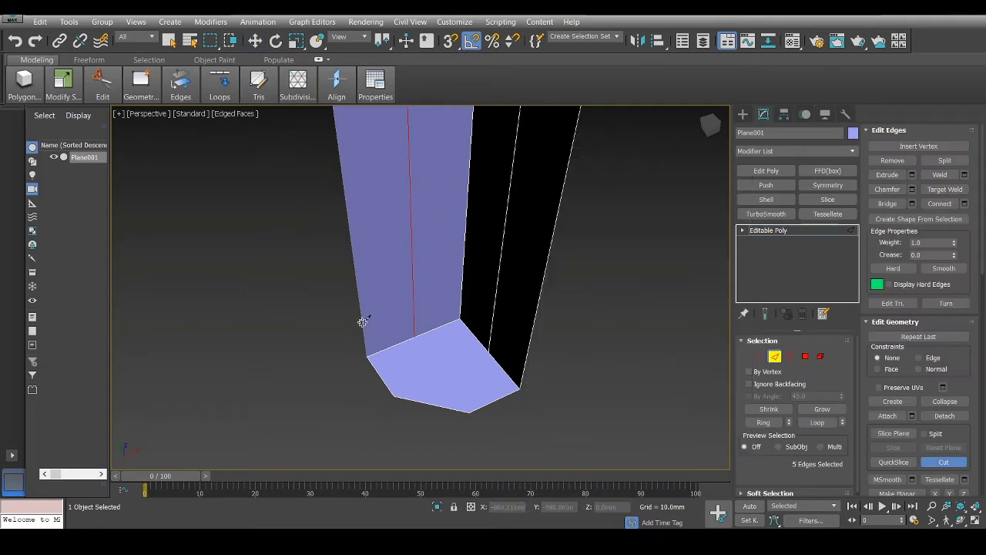
{"action": "scroll", "coordinate": [467, 339], "scroll_direction": "down", "scroll_amount": 6}
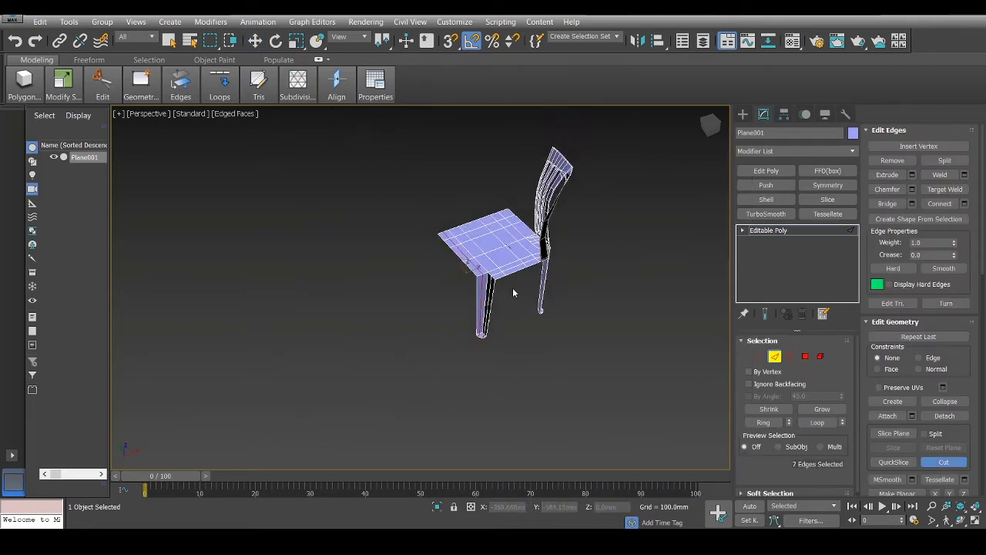
- Select the ring of seat edges beside the front leg and connect them with one front-to-back segment
{"action": "scroll", "coordinate": [488, 276], "scroll_direction": "up", "scroll_amount": 7}
{"action": "scroll", "coordinate": [406, 276], "scroll_direction": "up", "scroll_amount": 1}
{"action": "key", "text": "2"}
{"action": "key", "text": "2"}
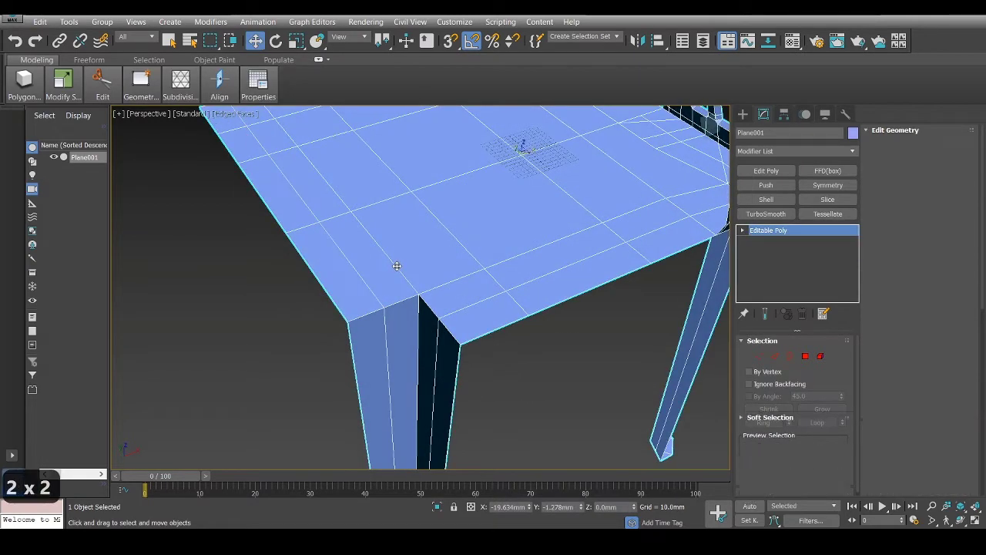
{"action": "left_click", "coordinate": [396, 267]}
{"action": "left_click", "coordinate": [761, 423]}
{"action": "right_click", "coordinate": [545, 236]}
{"action": "left_click", "coordinate": [432, 316]}
{"action": "left_click", "coordinate": [428, 348]}
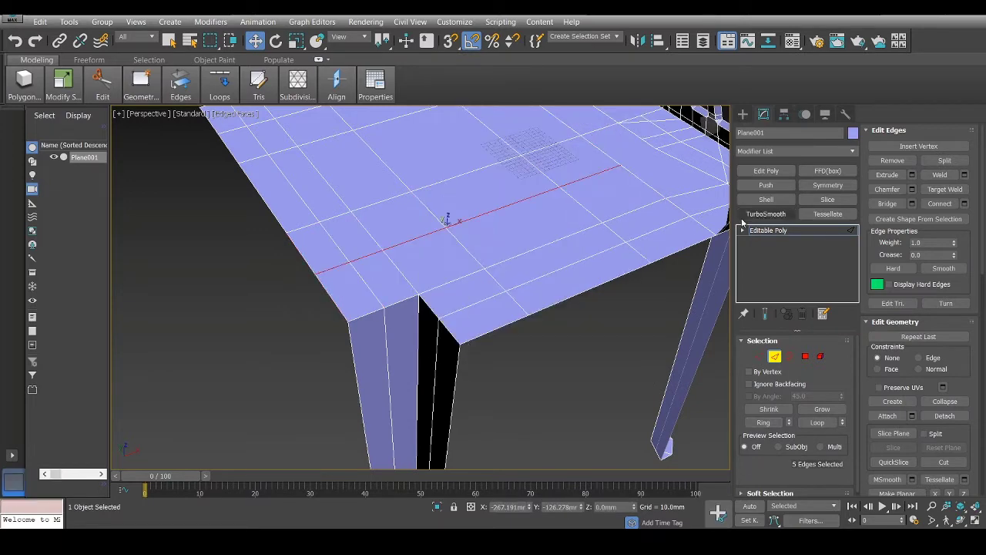
- Preview the chair with TurboSmooth at a higher iteration count without edged faces, and undo the smoothing
{"action": "left_click", "coordinate": [744, 218]}
{"action": "left_click", "coordinate": [844, 360]}
{"action": "left_click", "coordinate": [615, 375]}
{"action": "key", "text": "F4"}
{"action": "scroll", "coordinate": [615, 375], "scroll_direction": "down", "scroll_amount": 4}
{"action": "middle_click_drag", "start_coordinate": [615, 376], "coordinate": [607, 372]}
{"action": "key", "text": "ctrl+z"}
{"action": "key", "text": "ctrl+z"}
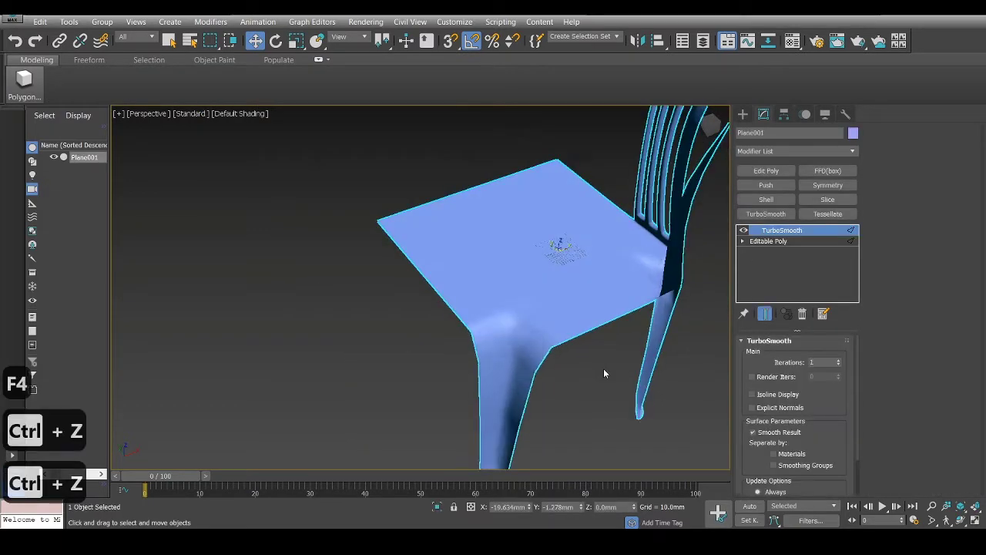
{"action": "key", "text": "F4"}
{"action": "scroll", "coordinate": [580, 381], "scroll_direction": "up", "scroll_amount": 4}
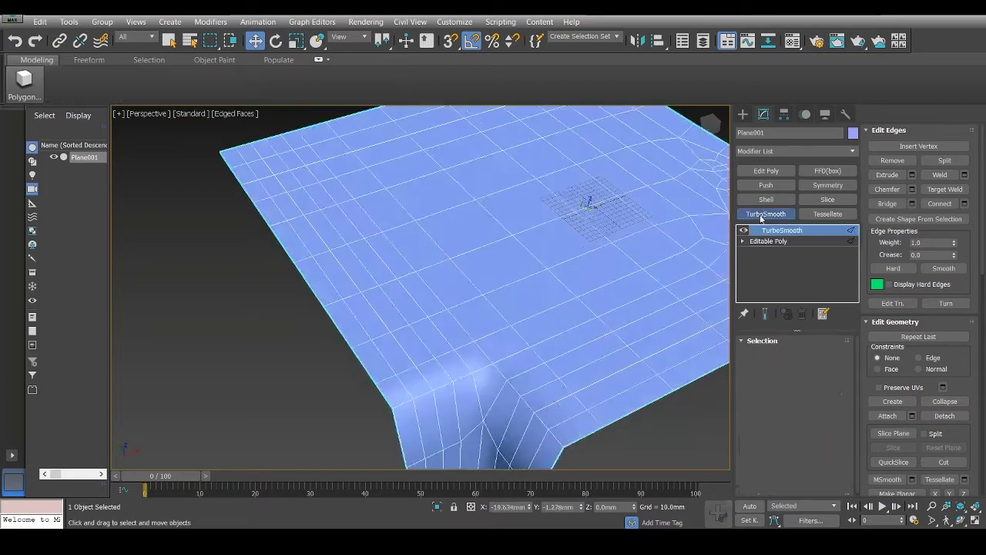
{"action": "key", "text": "ctrl+z"}
{"action": "key", "text": "ctrl+z"}
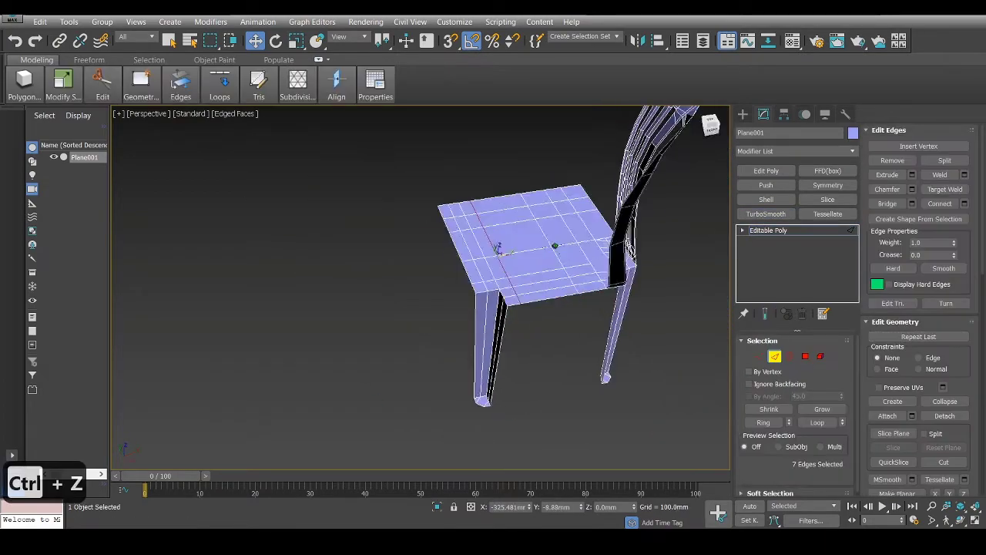
- Cut a line of edges across the seat from the armrest corner past the rear leg's inner corner and along the backrest
{"action": "scroll", "coordinate": [500, 258], "scroll_direction": "up", "scroll_amount": 5}
{"action": "middle_click_drag", "start_coordinate": [501, 257], "coordinate": [525, 280]}
{"action": "key", "text": "2"}
{"action": "key", "text": "2"}
{"action": "left_click", "coordinate": [506, 265]}
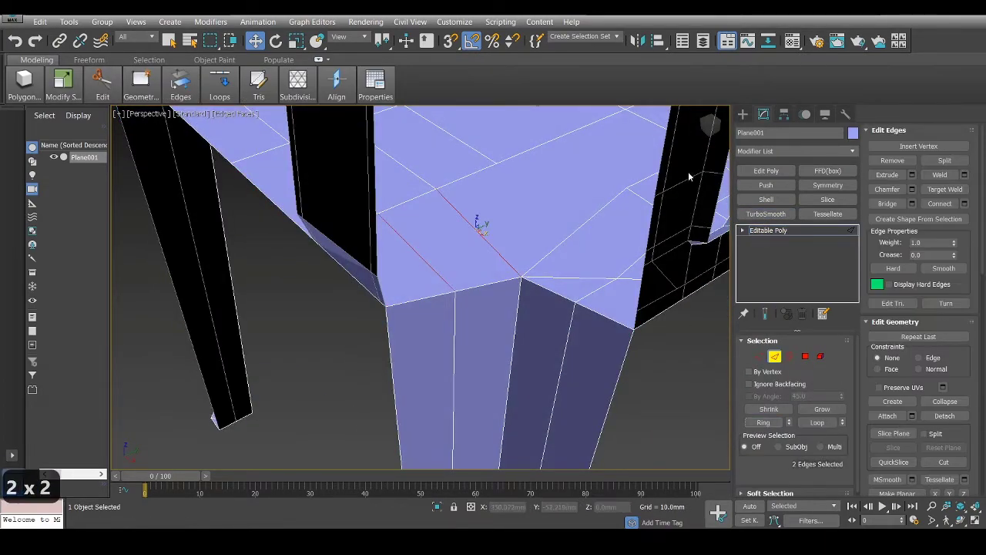
{"action": "middle_click_drag", "start_coordinate": [688, 173], "coordinate": [605, 280], "text": "alt"}
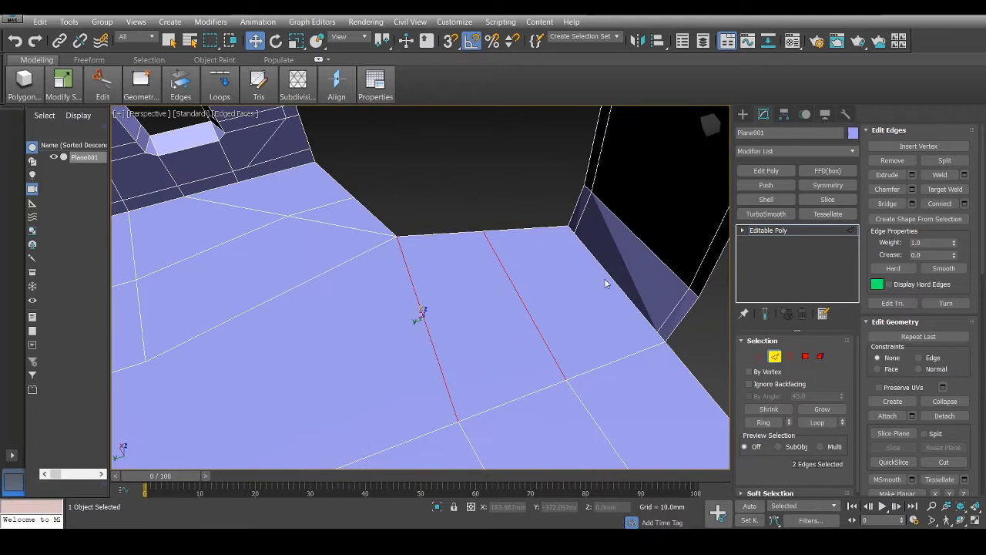
{"action": "right_click", "coordinate": [564, 259]}
{"action": "left_click", "coordinate": [562, 211]}
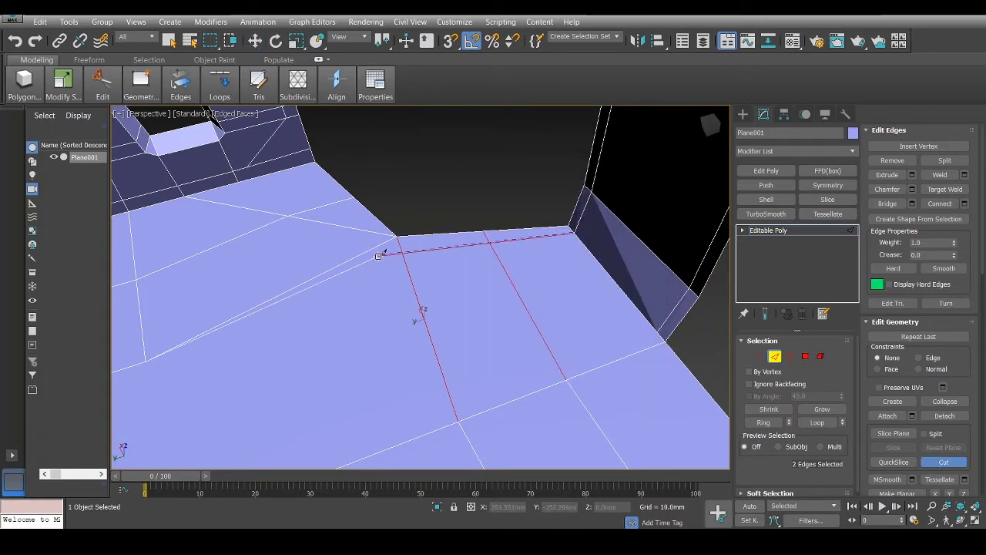
{"action": "left_click", "coordinate": [402, 251]}
{"action": "left_click", "coordinate": [149, 373]}
{"action": "middle_click_drag", "start_coordinate": [152, 373], "coordinate": [301, 322]}
{"action": "scroll", "coordinate": [301, 322], "scroll_direction": "down", "scroll_amount": 2}
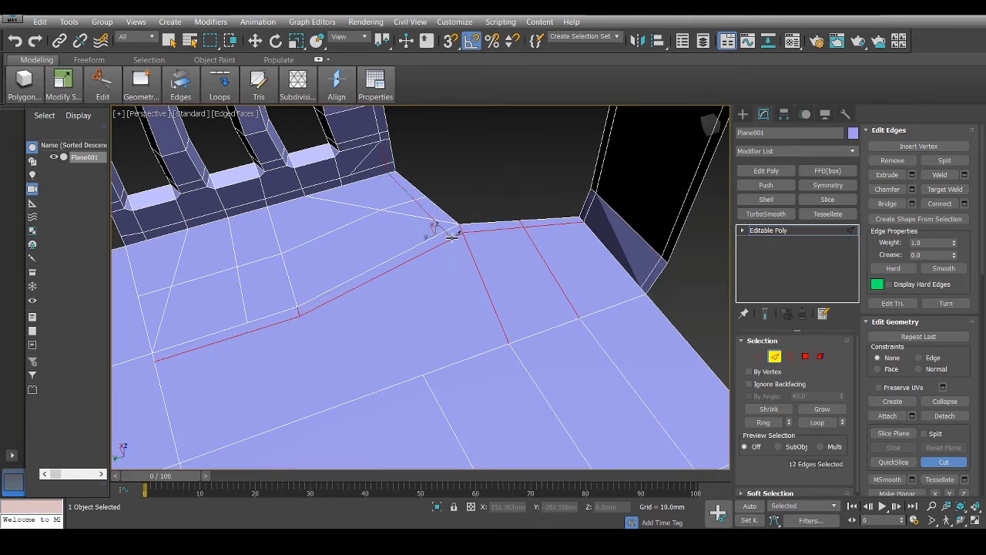
- Target weld the extra vertices along the seat cut between the rear leg and the backrest
{"action": "scroll", "coordinate": [455, 221], "scroll_direction": "up", "scroll_amount": 3}
{"action": "key", "text": "1"}
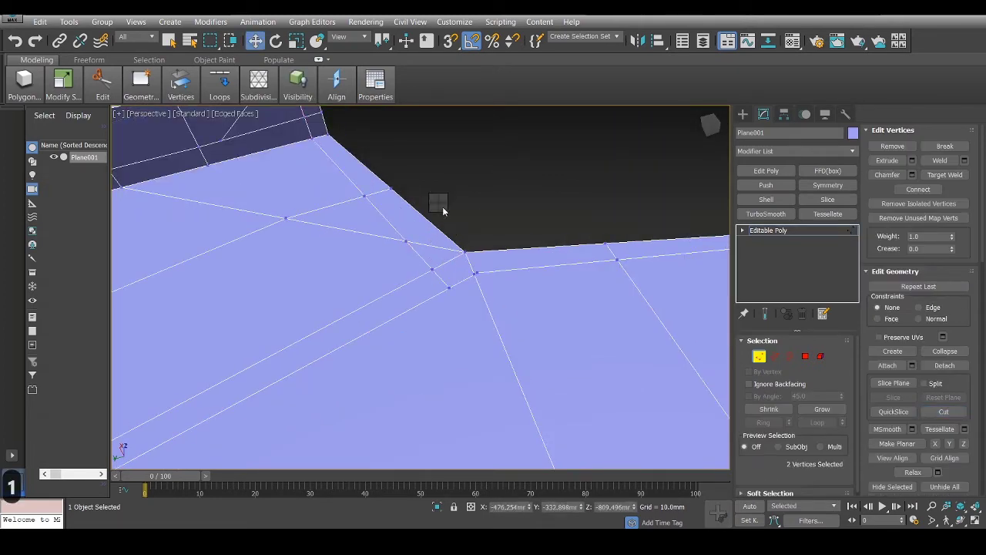
{"action": "key", "text": "ctrl+w"}
{"action": "left_click", "coordinate": [365, 196]}
{"action": "scroll", "coordinate": [336, 165], "scroll_direction": "down", "scroll_amount": 5}
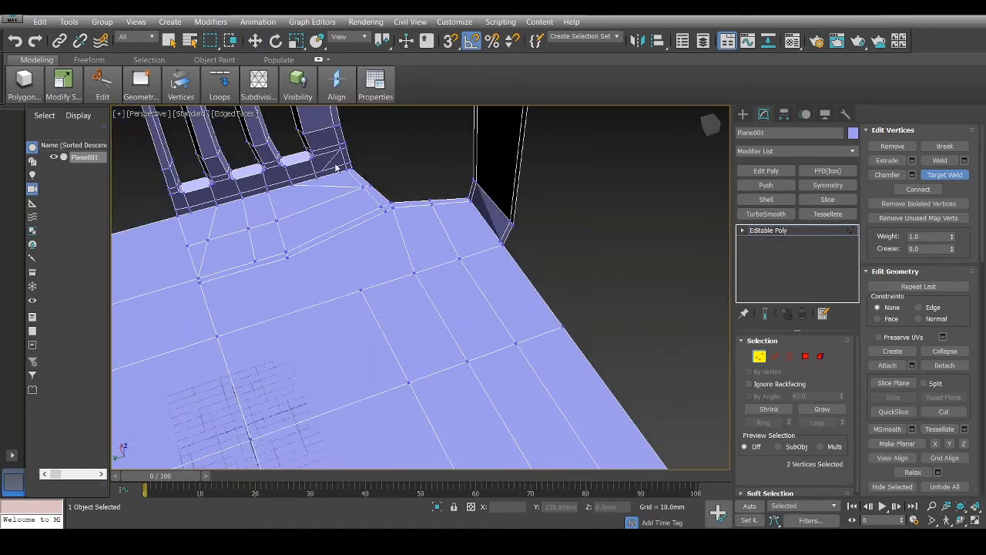
{"action": "scroll", "coordinate": [316, 185], "scroll_direction": "up", "scroll_amount": 5}
- Remove the surplus vertex on the seat in front of the backrest's base
{"action": "key", "text": "2"}
{"action": "right_click", "coordinate": [330, 169]}
{"action": "key", "text": "1"}
{"action": "left_click", "coordinate": [299, 196]}
{"action": "right_click", "coordinate": [298, 198]}
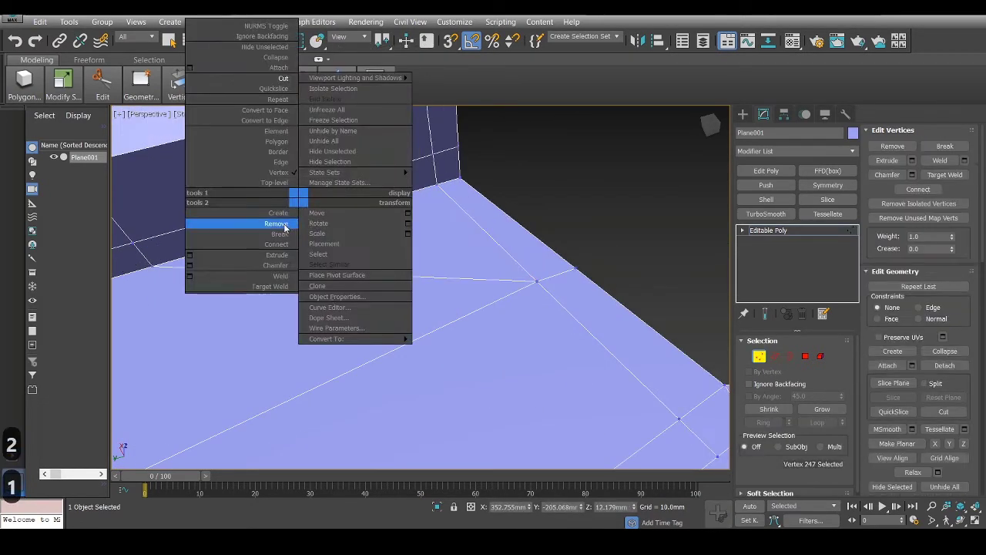
{"action": "left_click", "coordinate": [284, 225]}
- Select the vertices at the backrest's outer base corner and weld them
{"action": "scroll", "coordinate": [357, 203], "scroll_direction": "down", "scroll_amount": 5}
{"action": "left_click_drag", "start_coordinate": [359, 205], "coordinate": [429, 141]}
{"action": "right_click", "coordinate": [429, 177]}
{"action": "left_click", "coordinate": [320, 261]}
{"action": "left_click", "coordinate": [462, 337]}
{"action": "scroll", "coordinate": [506, 286], "scroll_direction": "up", "scroll_amount": 5}
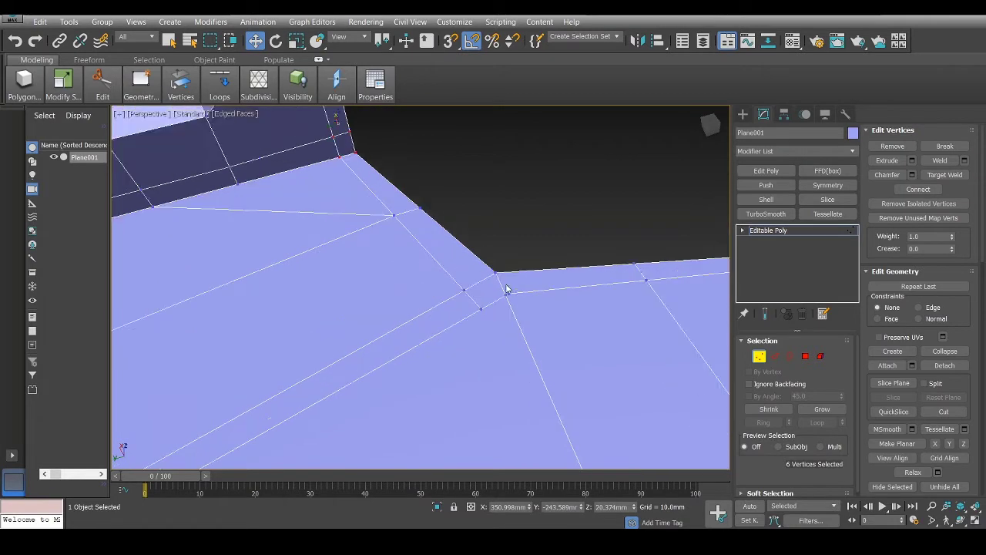
- Target weld the close vertices on the seat cut at the rear leg's inner corner
{"action": "right_click", "coordinate": [503, 292]}
{"action": "left_click", "coordinate": [485, 367]}
{"action": "left_click", "coordinate": [506, 293]}
{"action": "left_click", "coordinate": [501, 297]}
{"action": "right_click", "coordinate": [512, 294]}
- Preview the rear leg corner with TurboSmooth at a higher iteration count without edged faces, and undo the smoothing
{"action": "scroll", "coordinate": [515, 293], "scroll_direction": "down", "scroll_amount": 4}
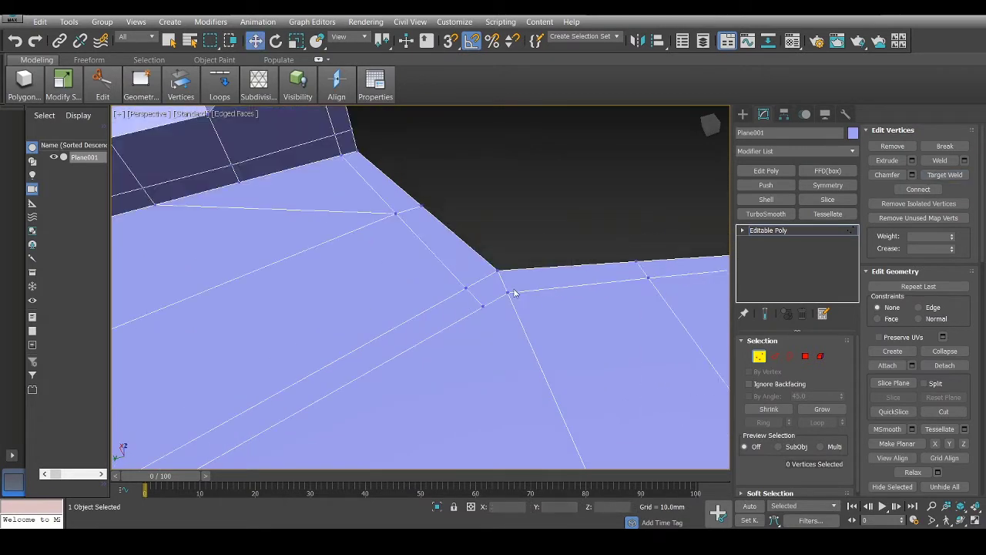
{"action": "middle_click_drag", "start_coordinate": [515, 293], "coordinate": [558, 308], "text": "alt"}
{"action": "scroll", "coordinate": [471, 289], "scroll_direction": "down", "scroll_amount": 6}
{"action": "left_click", "coordinate": [768, 217]}
{"action": "left_click", "coordinate": [839, 361]}
{"action": "left_click", "coordinate": [694, 357]}
{"action": "key", "text": "F4"}
{"action": "key", "text": "ctrl+z"}
{"action": "key", "text": "ctrl+z"}
{"action": "key", "text": "ctrl+z"}
{"action": "key", "text": "F4"}
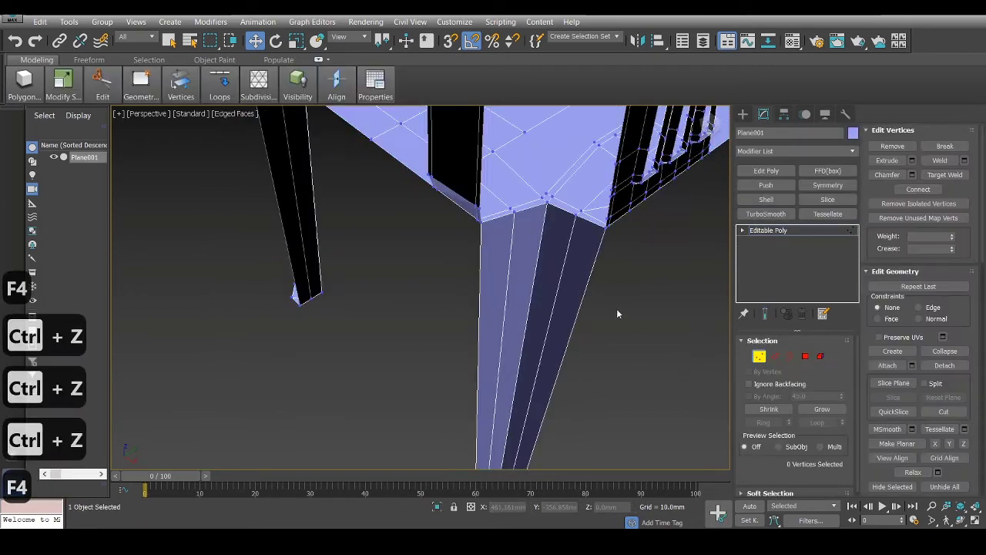
- Connect the lengthwise edges of both legs with 2 segments and a pinch of 90
{"action": "key", "text": "2"}
{"action": "middle_click_drag", "start_coordinate": [615, 273], "coordinate": [663, 269], "text": "alt"}
{"action": "left_click_drag", "start_coordinate": [578, 266], "coordinate": [412, 231]}
{"action": "right_click", "coordinate": [412, 230]}
{"action": "left_click", "coordinate": [378, 260]}
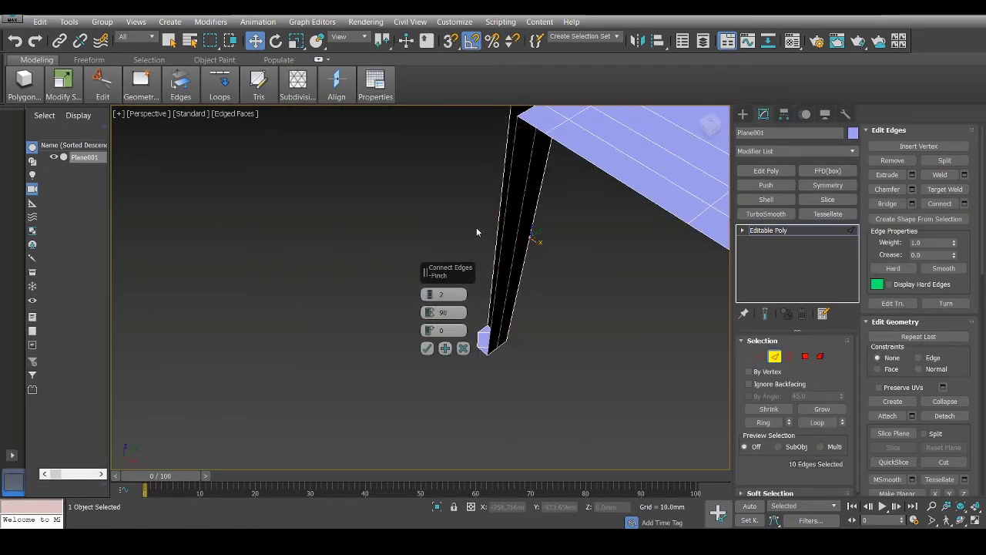
{"action": "left_click", "coordinate": [427, 348]}
- Preview the chair with TurboSmooth at 2 iterations without edged faces, and delete the modifier
{"action": "scroll", "coordinate": [553, 249], "scroll_direction": "down", "scroll_amount": 3}
{"action": "middle_click_drag", "start_coordinate": [553, 249], "coordinate": [773, 349], "text": "alt"}
{"action": "left_click", "coordinate": [742, 215]}
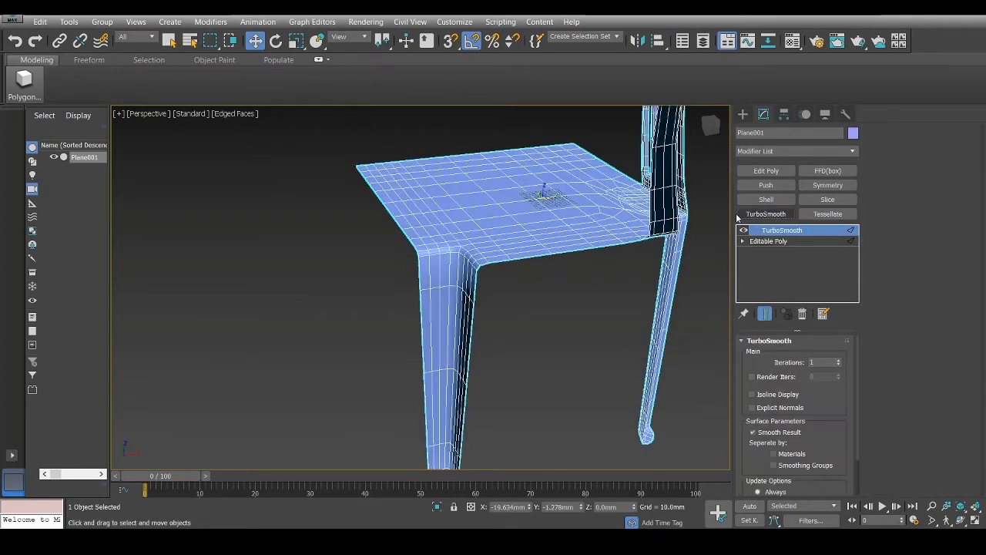
{"action": "left_click", "coordinate": [838, 361]}
{"action": "left_click", "coordinate": [702, 315]}
{"action": "key", "text": "F4"}
{"action": "key", "text": "ctrl+z"}
{"action": "key", "text": "z"}
{"action": "middle_click_drag", "start_coordinate": [520, 294], "coordinate": [501, 303], "text": "alt"}
{"action": "scroll", "coordinate": [497, 305], "scroll_direction": "up", "scroll_amount": 5}
{"action": "scroll", "coordinate": [346, 363], "scroll_direction": "down", "scroll_amount": 3}
{"action": "middle_click_drag", "start_coordinate": [166, 349], "coordinate": [252, 370], "text": "alt"}
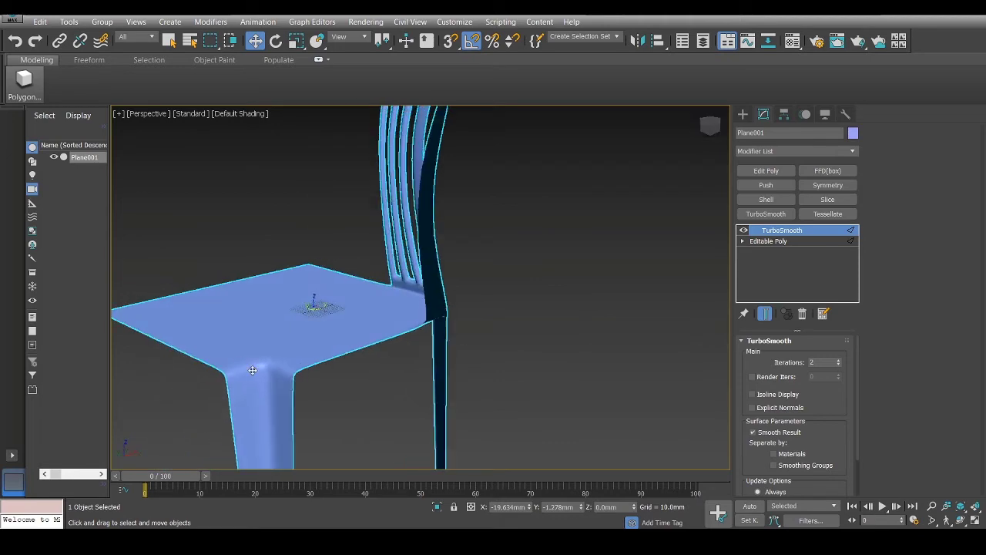
{"action": "right_click", "coordinate": [763, 231]}
{"action": "left_click", "coordinate": [763, 248]}
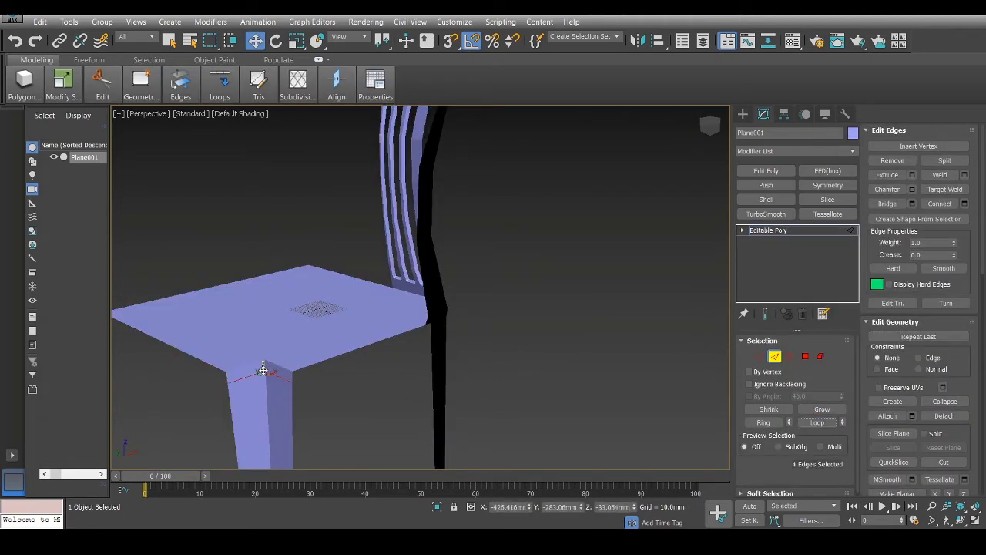
- Apply TurboSmooth, inspect the front leg's smoothed foot, and delete the modifier
{"action": "left_click", "coordinate": [766, 214]}
{"action": "left_click", "coordinate": [549, 371]}
{"action": "key", "text": "F4"}
{"action": "key", "text": "F4"}
{"action": "key", "text": "F4"}
{"action": "scroll", "coordinate": [548, 371], "scroll_direction": "down", "scroll_amount": 4}
{"action": "middle_click_drag", "start_coordinate": [549, 371], "coordinate": [552, 219]}
{"action": "scroll", "coordinate": [389, 316], "scroll_direction": "up", "scroll_amount": 8}
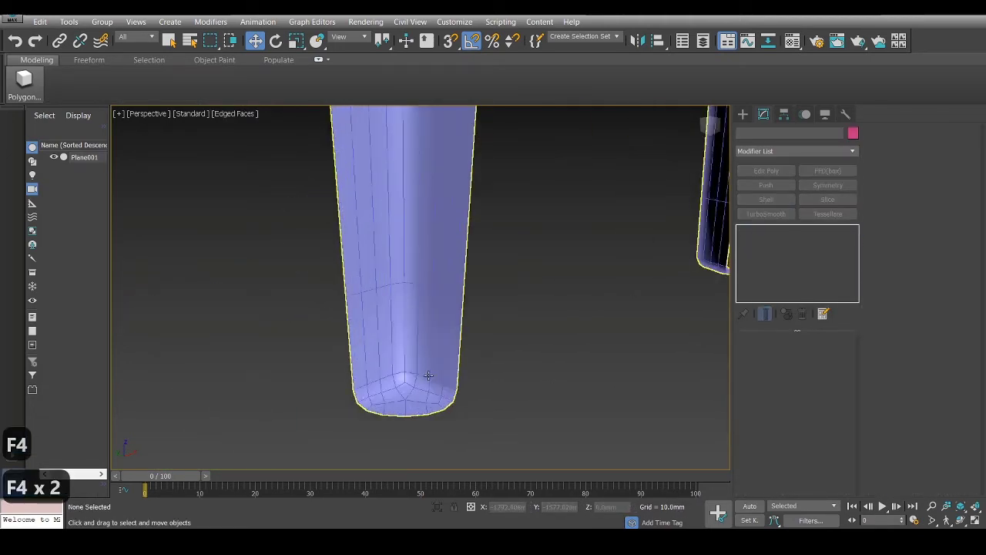
{"action": "left_click", "coordinate": [420, 370]}
{"action": "right_click", "coordinate": [799, 232]}
{"action": "left_click", "coordinate": [827, 251]}
- In the Front view, splay the legs by moving the front foot's vertices forward and the rear foot's vertices backward about 66 mm
{"action": "middle_click_drag", "start_coordinate": [444, 383], "coordinate": [675, 170], "text": "alt"}
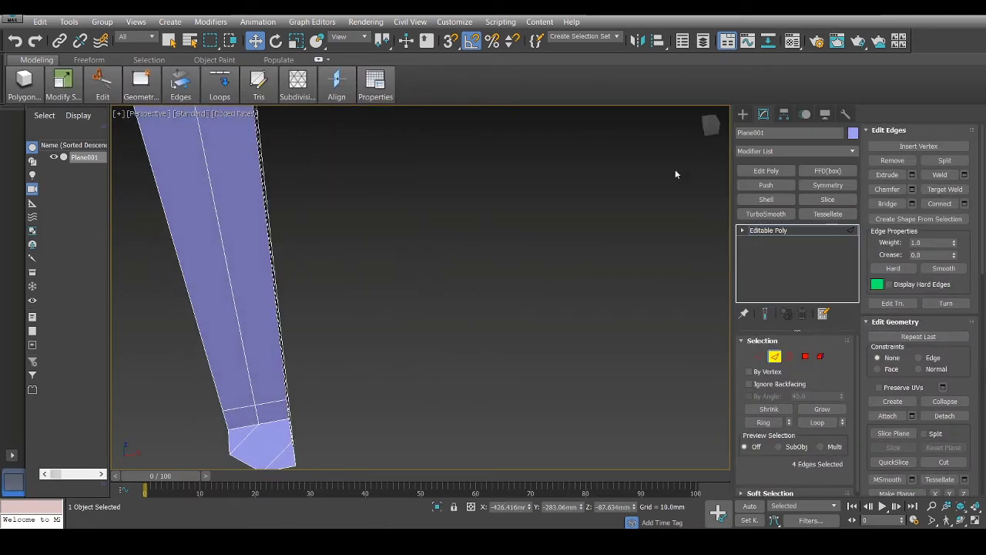
{"action": "scroll", "coordinate": [678, 162], "scroll_direction": "down", "scroll_amount": 8}
{"action": "key", "text": "alt+w"}
{"action": "key", "text": "alt+w"}
{"action": "scroll", "coordinate": [570, 280], "scroll_direction": "down", "scroll_amount": 4}
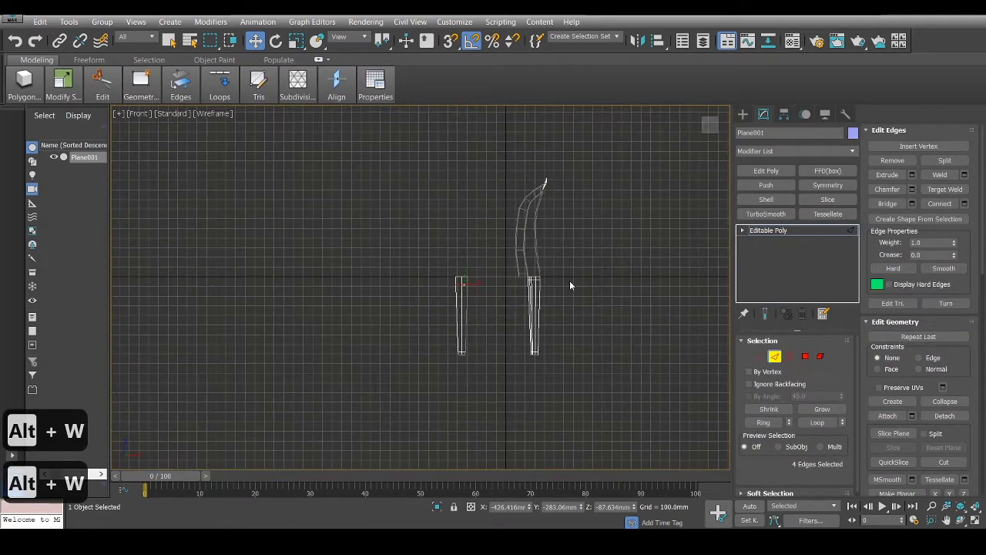
{"action": "scroll", "coordinate": [473, 345], "scroll_direction": "up", "scroll_amount": 4}
{"action": "key", "text": "1"}
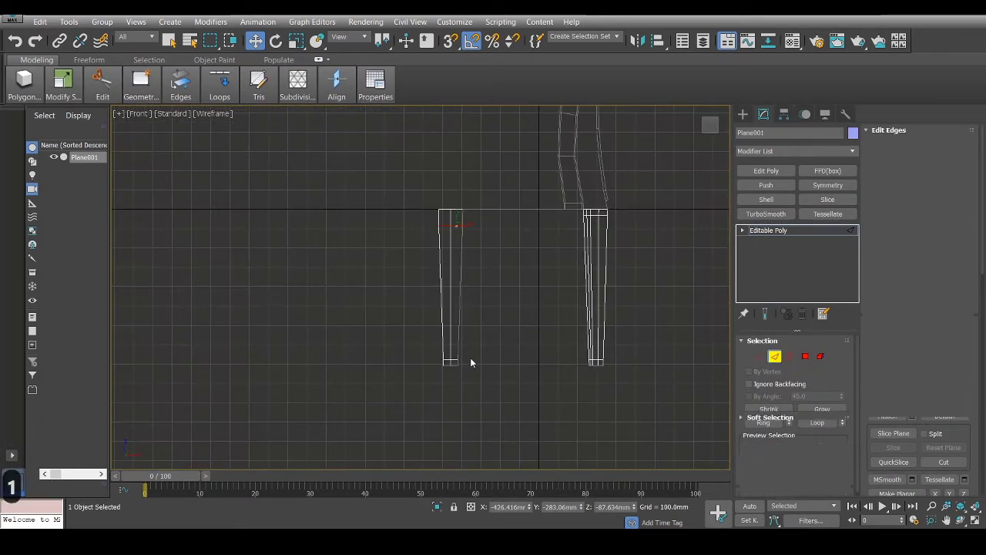
{"action": "left_click_drag", "start_coordinate": [471, 356], "coordinate": [450, 373]}
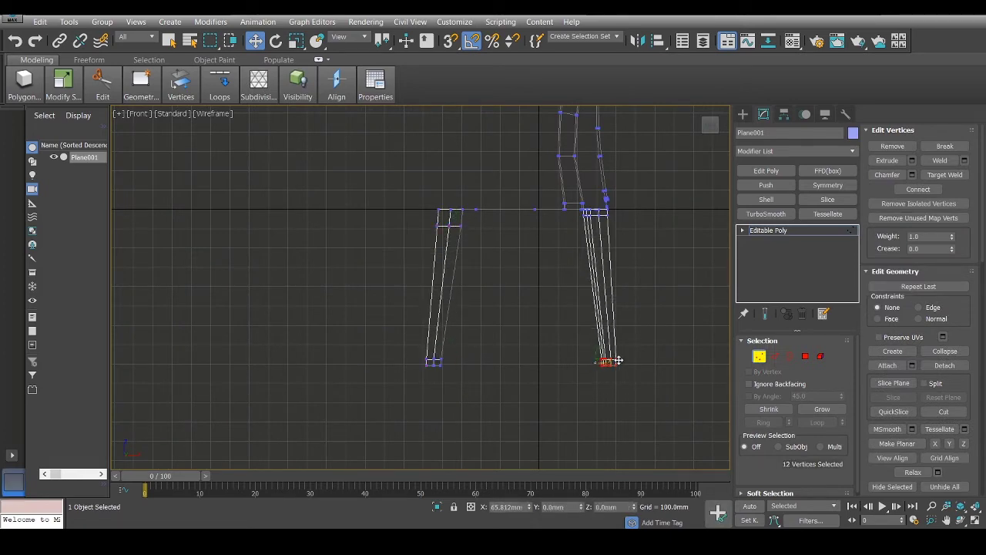
- Shift the rear leg's upper row of vertices sideways to follow the leg's slant, and clear the selection
{"action": "scroll", "coordinate": [611, 226], "scroll_direction": "up", "scroll_amount": 3}
{"action": "left_click_drag", "start_coordinate": [545, 191], "coordinate": [584, 201]}
{"action": "scroll", "coordinate": [605, 231], "scroll_direction": "down", "scroll_amount": 4}
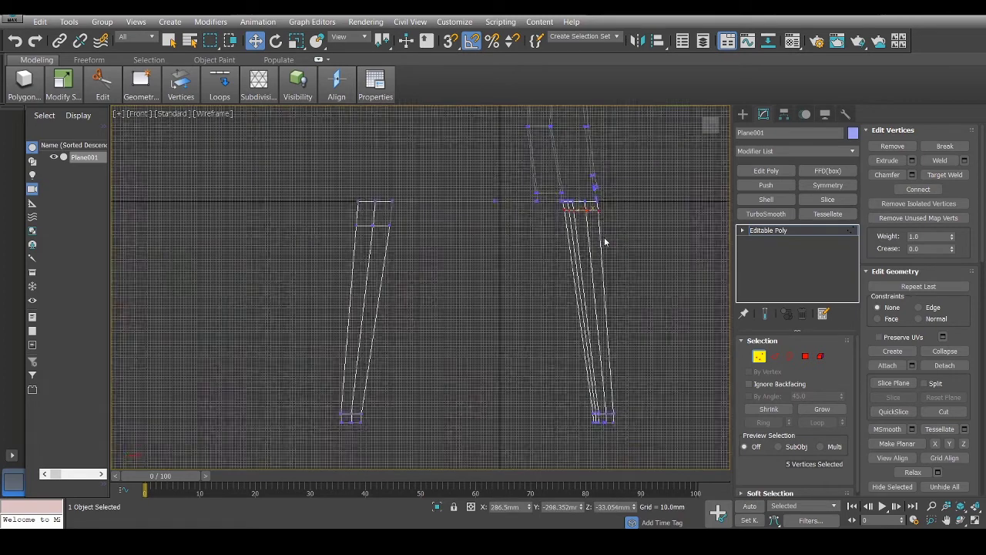
{"action": "left_click", "coordinate": [593, 300]}
- In the Left view, select the bottom vertices of both legs and move them outward
{"action": "key", "text": "alt+w"}
{"action": "key", "text": "alt+w"}
{"action": "scroll", "coordinate": [465, 353], "scroll_direction": "up", "scroll_amount": 3}
{"action": "left_click_drag", "start_coordinate": [449, 381], "coordinate": [387, 417]}
- Shift the upper vertex rows of both legs outward to follow their slant, and return to the Perspective view
{"action": "scroll", "coordinate": [436, 278], "scroll_direction": "up", "scroll_amount": 5}
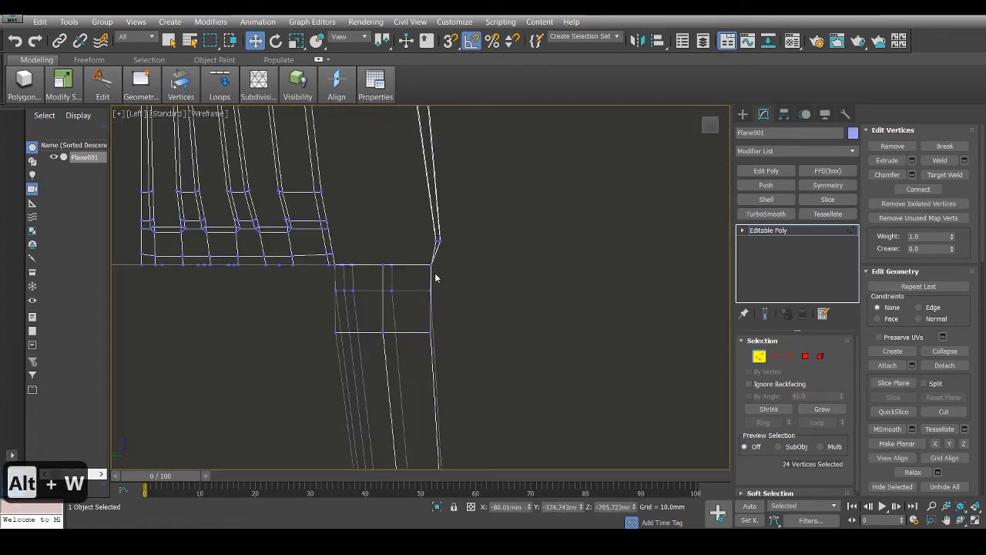
{"action": "left_click_drag", "start_coordinate": [446, 287], "coordinate": [325, 301]}
{"action": "scroll", "coordinate": [369, 291], "scroll_direction": "up", "scroll_amount": 2}
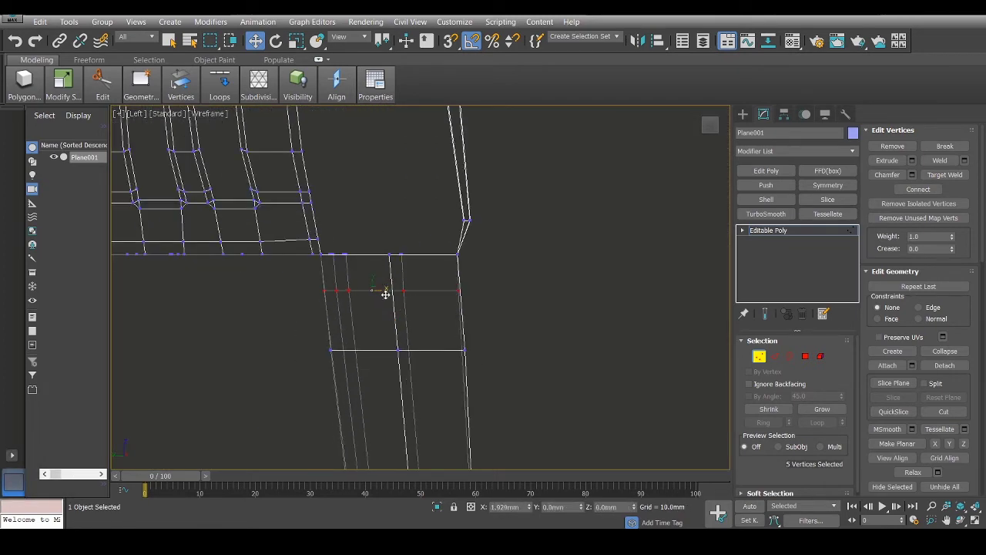
{"action": "scroll", "coordinate": [385, 294], "scroll_direction": "down", "scroll_amount": 10}
{"action": "key", "text": "alt+w"}
{"action": "left_click", "coordinate": [474, 396]}
{"action": "key", "text": "alt+w"}
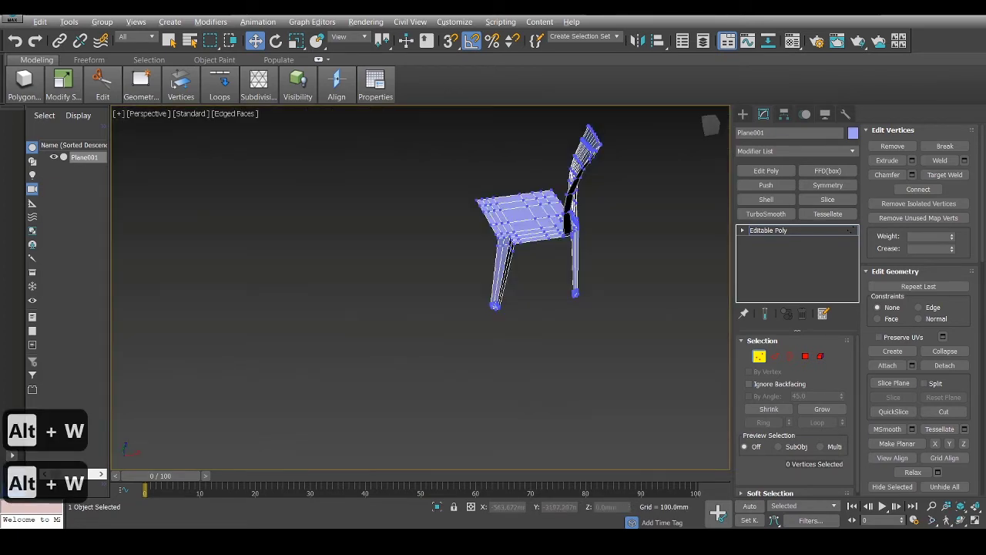
{"action": "scroll", "coordinate": [575, 315], "scroll_direction": "up", "scroll_amount": 5}
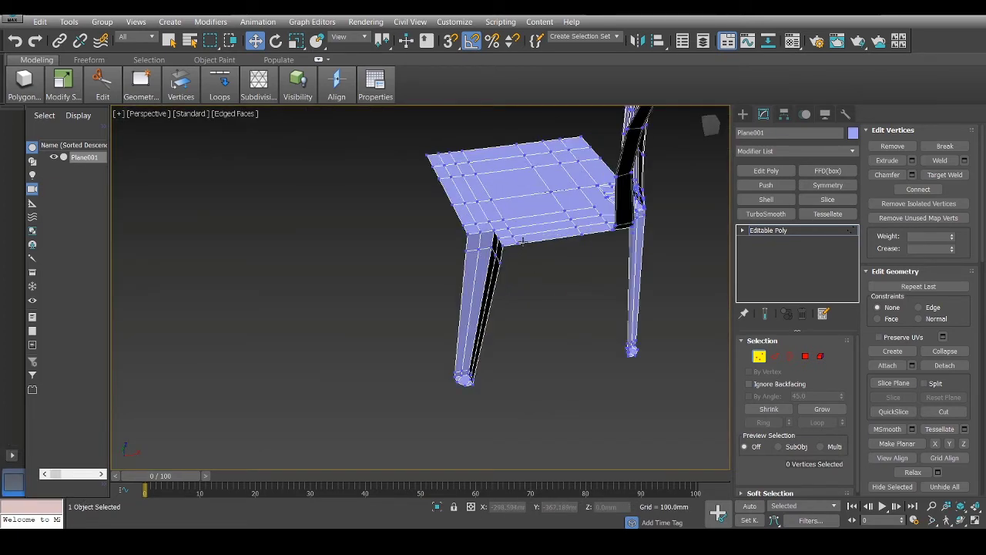
{"action": "scroll", "coordinate": [475, 263], "scroll_direction": "up", "scroll_amount": 2}
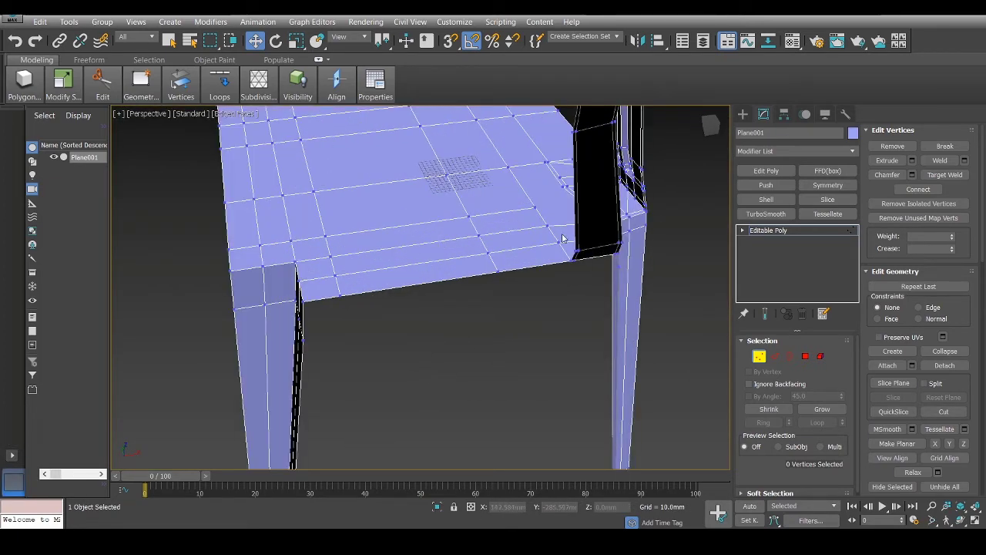
- In the Top view, select the front leg and seat-side vertices and move them outward about 45 mm
{"action": "key", "text": "alt+w"}
{"action": "left_click", "coordinate": [260, 215]}
{"action": "key", "text": "alt+w"}
{"action": "scroll", "coordinate": [261, 216], "scroll_direction": "down", "scroll_amount": 5}
{"action": "scroll", "coordinate": [487, 251], "scroll_direction": "up", "scroll_amount": 2}
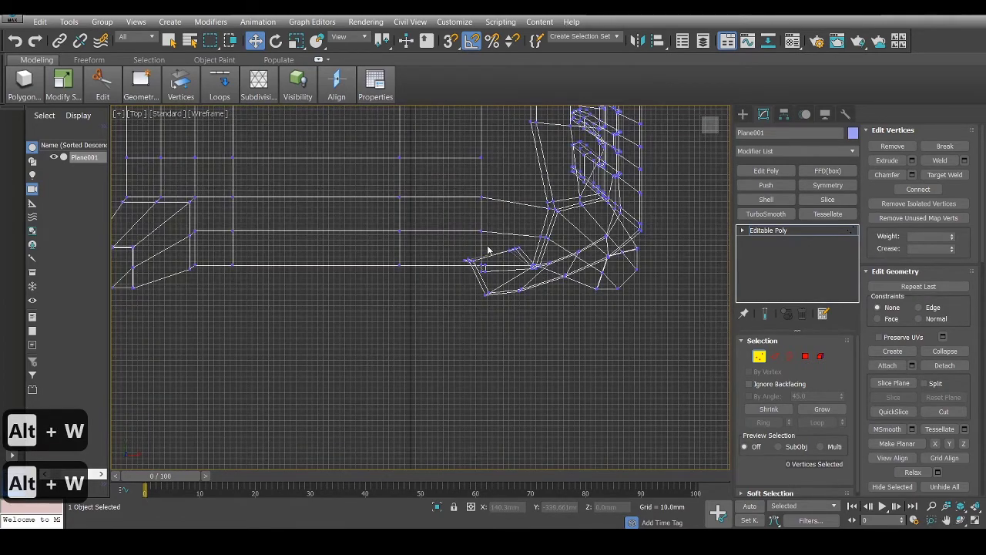
{"action": "scroll", "coordinate": [482, 255], "scroll_direction": "up", "scroll_amount": 3}
{"action": "scroll", "coordinate": [480, 257], "scroll_direction": "down", "scroll_amount": 3}
{"action": "middle_click_drag", "start_coordinate": [428, 272], "coordinate": [491, 275]}
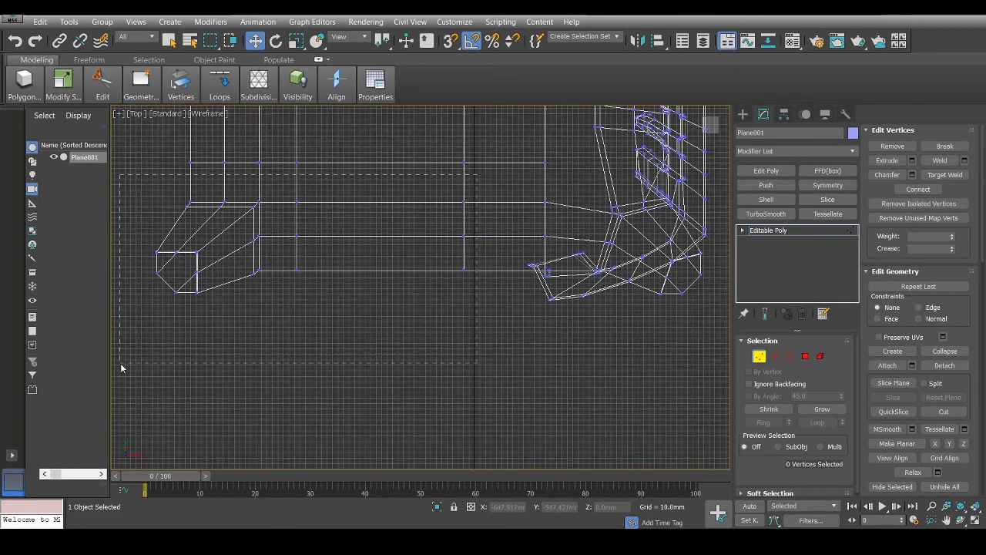
{"action": "left_click_drag", "start_coordinate": [121, 365], "coordinate": [119, 363]}
{"action": "middle_click_drag", "start_coordinate": [246, 262], "coordinate": [286, 282]}
{"action": "left_click_drag", "start_coordinate": [284, 258], "coordinate": [270, 283]}
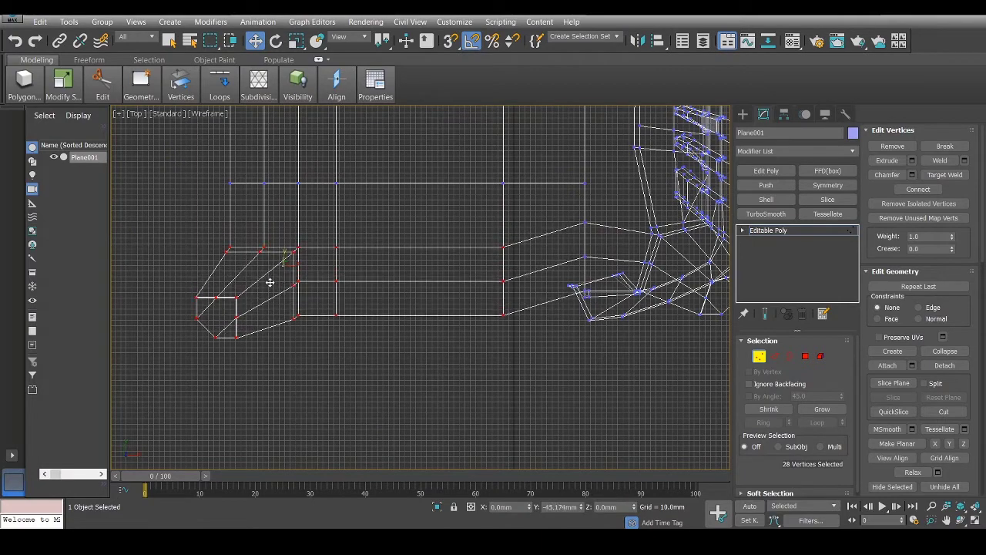
{"action": "scroll", "coordinate": [270, 283], "scroll_direction": "down", "scroll_amount": 3}
{"action": "scroll", "coordinate": [373, 282], "scroll_direction": "up", "scroll_amount": 3}
{"action": "key", "text": "alt+w"}
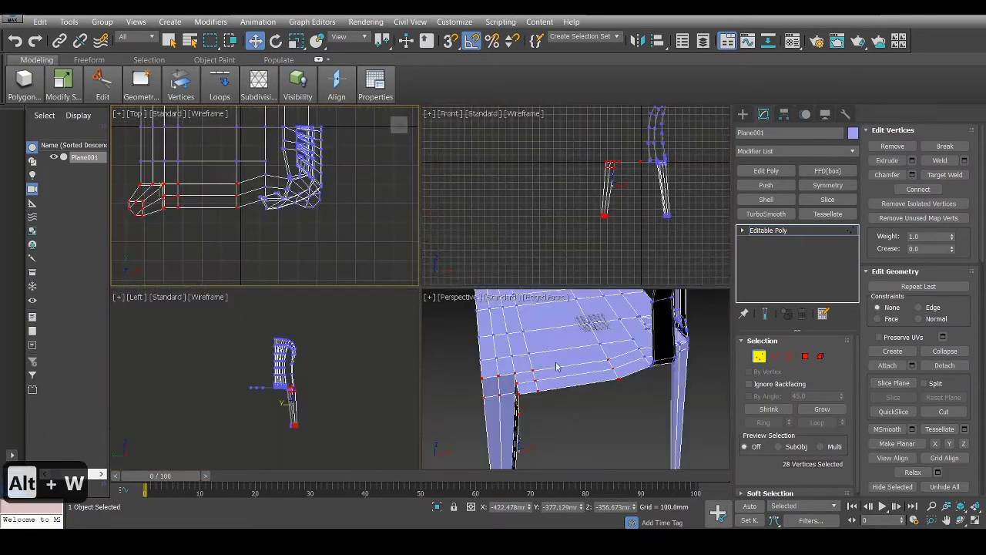
- In the Perspective view, connect the ring of seat edges just in front of the armrest support with one segment
{"action": "key", "text": "alt+w"}
{"action": "key", "text": "2"}
{"action": "left_click", "coordinate": [767, 421]}
{"action": "right_click", "coordinate": [553, 280]}
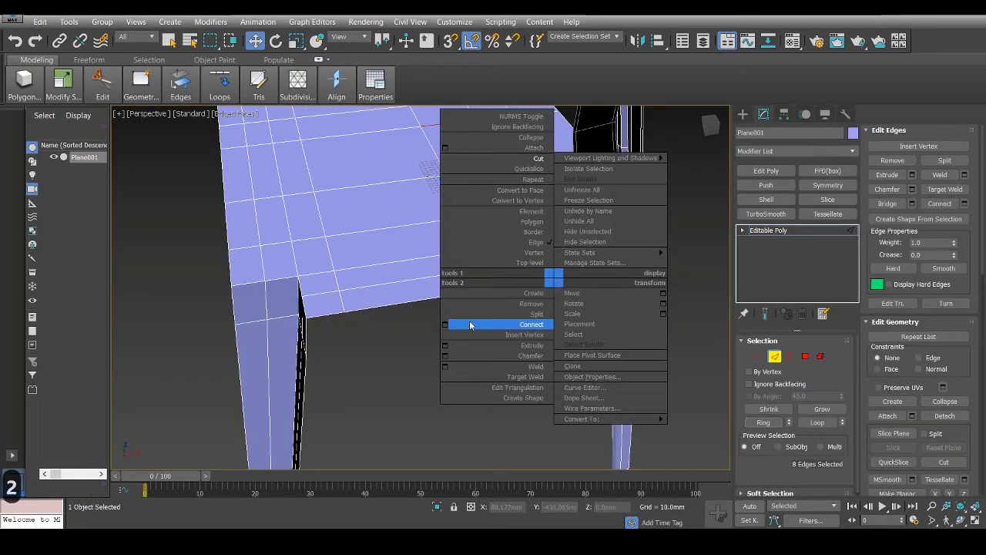
{"action": "left_click", "coordinate": [445, 325]}
{"action": "left_click", "coordinate": [445, 348]}
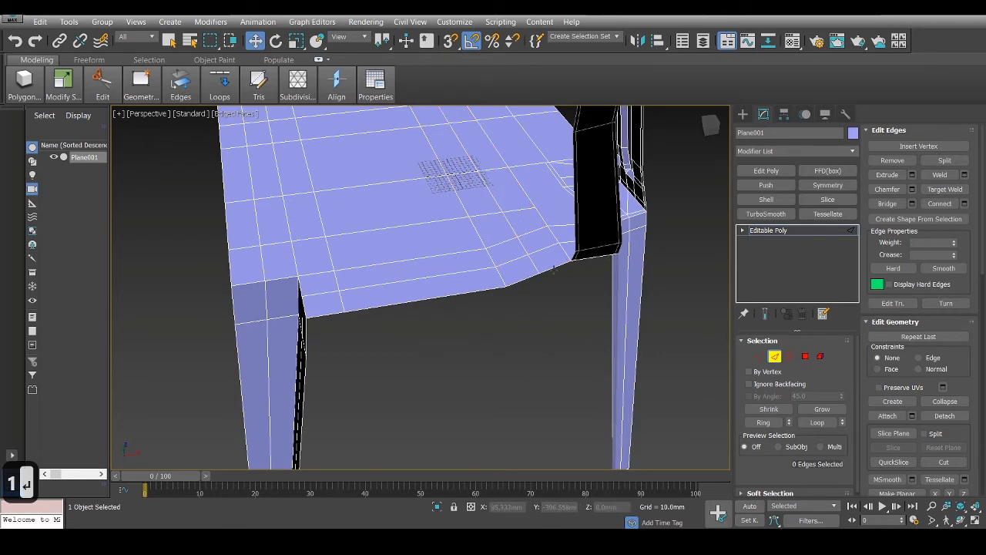
- Select the seat's side border edges between the front leg and the armrest support and extrude them downward about 137 mm
{"action": "middle_click_drag", "start_coordinate": [555, 270], "coordinate": [518, 298]}
{"action": "key", "text": "2"}
{"action": "key", "text": "2"}
{"action": "left_click", "coordinate": [513, 299]}
{"action": "left_click", "coordinate": [817, 423]}
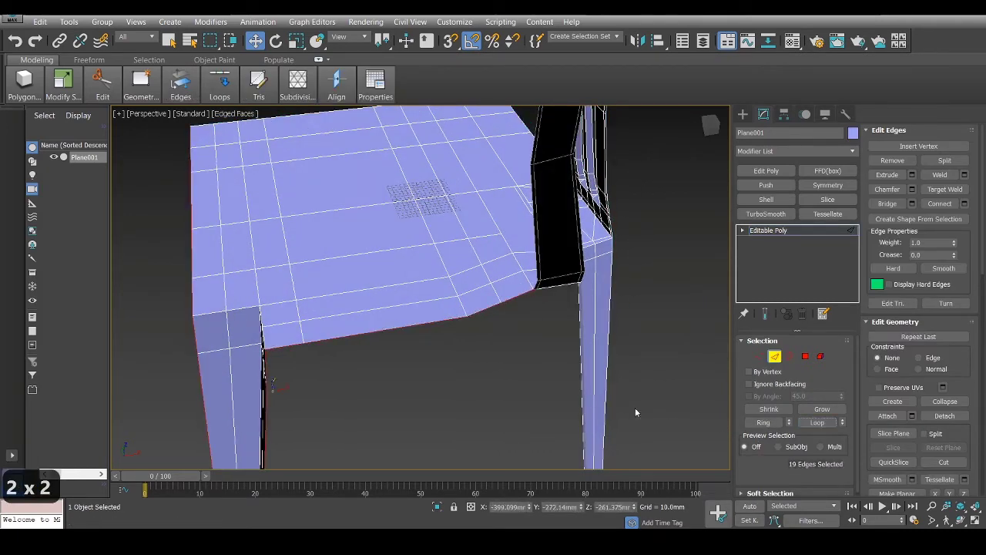
{"action": "left_click", "coordinate": [320, 344]}
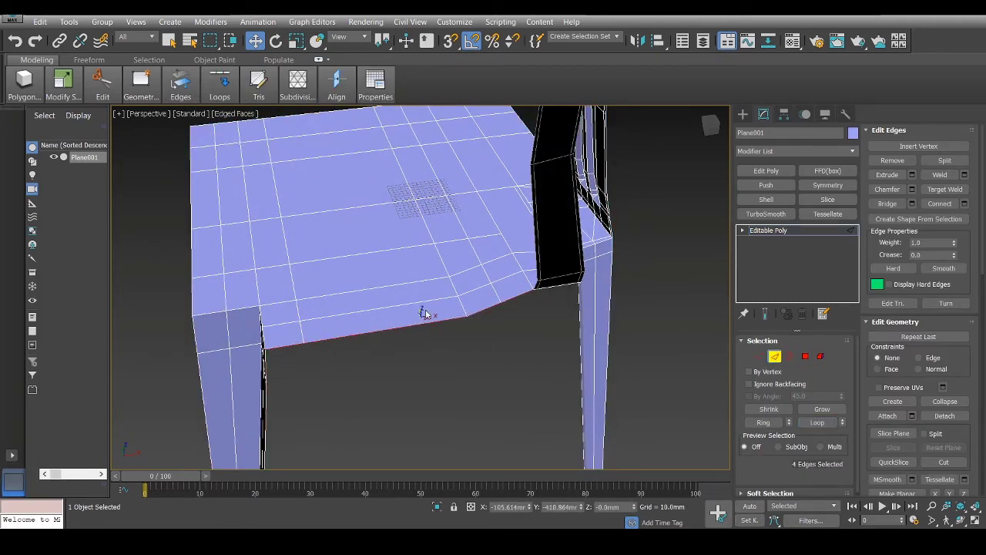
{"action": "left_click_drag", "start_coordinate": [426, 315], "coordinate": [414, 350], "text": "shift"}
- Select the rear leg's vertical edges and connect them with one segment slid toward the seat
{"action": "middle_click_drag", "start_coordinate": [690, 198], "coordinate": [517, 276], "text": "alt"}
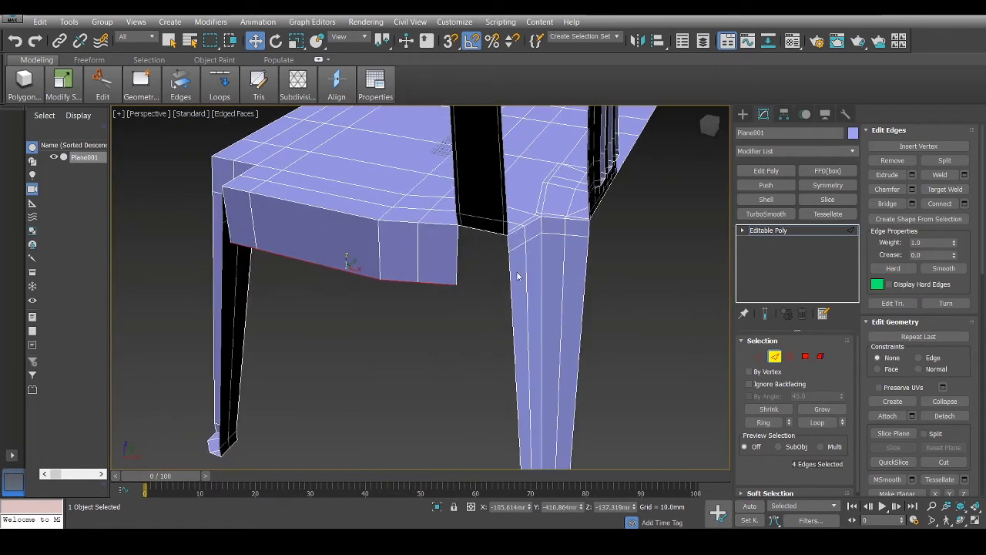
{"action": "key", "text": "2"}
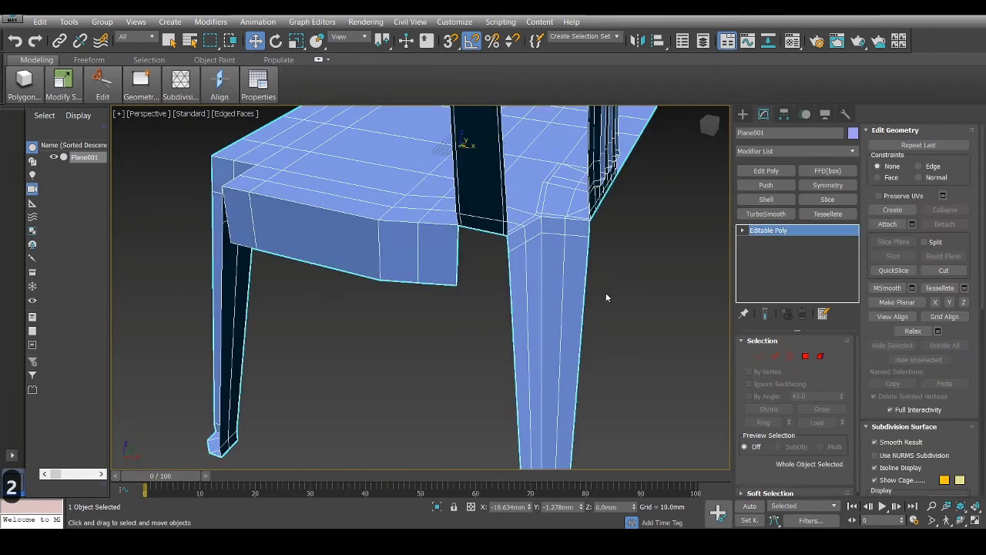
{"action": "key", "text": "2"}
{"action": "left_click_drag", "start_coordinate": [605, 292], "coordinate": [475, 319]}
{"action": "right_click", "coordinate": [475, 319]}
{"action": "left_click", "coordinate": [367, 368]}
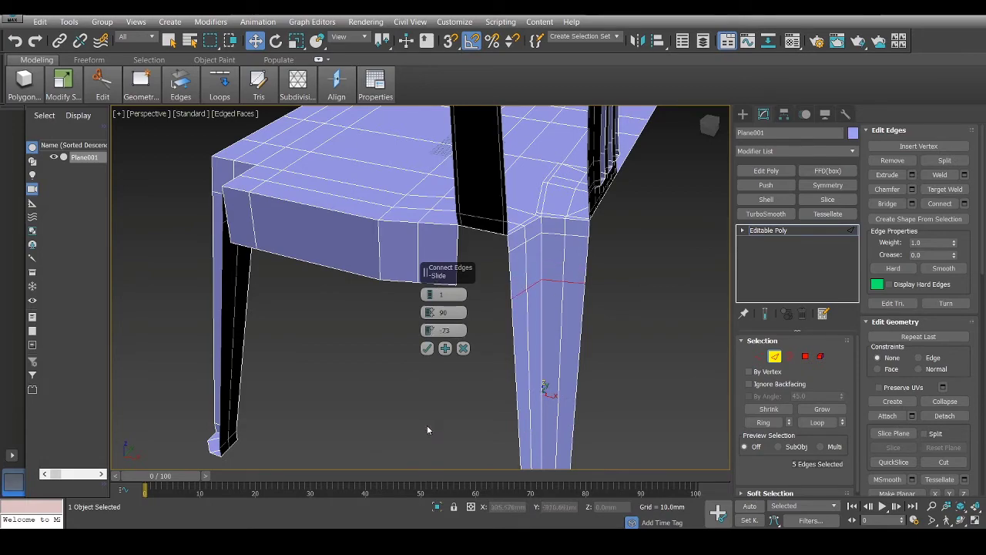
{"action": "left_click", "coordinate": [428, 348]}
- In the Front view, target-weld the side apron's lower front vertex to the adjacent vertex on the front leg
{"action": "key", "text": "alt+w"}
{"action": "left_click", "coordinate": [478, 219]}
{"action": "key", "text": "alt+w"}
{"action": "scroll", "coordinate": [563, 266], "scroll_direction": "up", "scroll_amount": 4}
{"action": "key", "text": "1"}
{"action": "right_click", "coordinate": [557, 273]}
{"action": "left_click", "coordinate": [513, 298]}
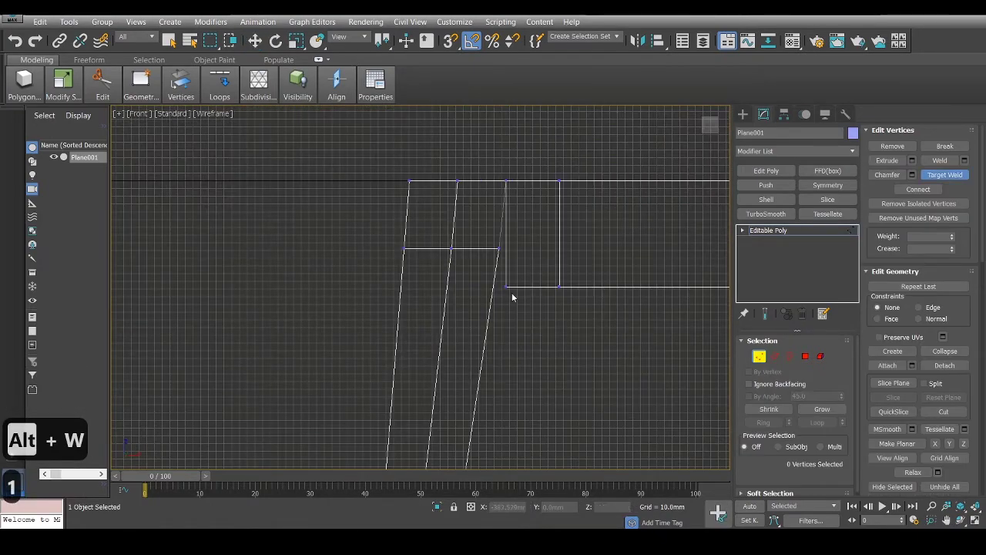
{"action": "left_click", "coordinate": [507, 287]}
{"action": "left_click", "coordinate": [499, 248]}
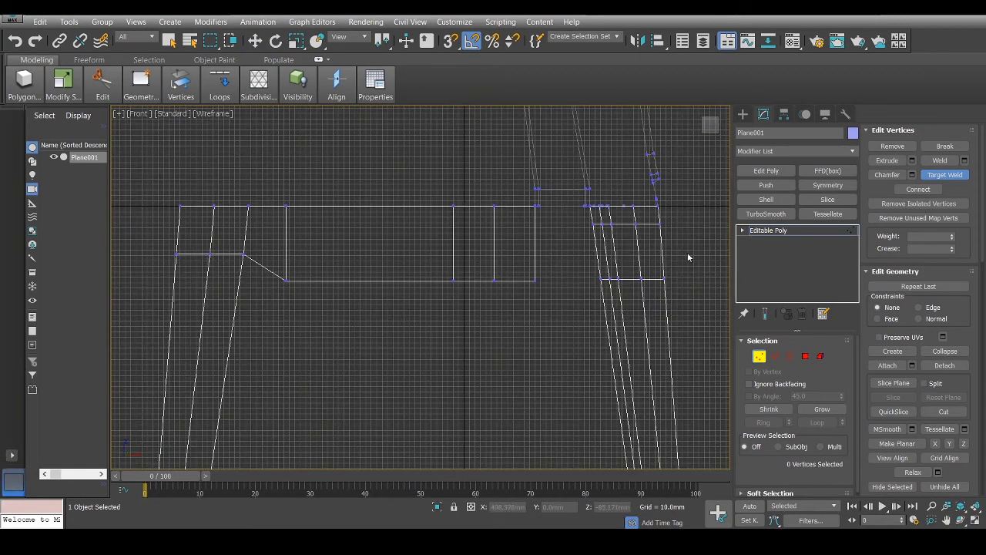
{"action": "key", "text": "1"}
{"action": "key", "text": "1"}
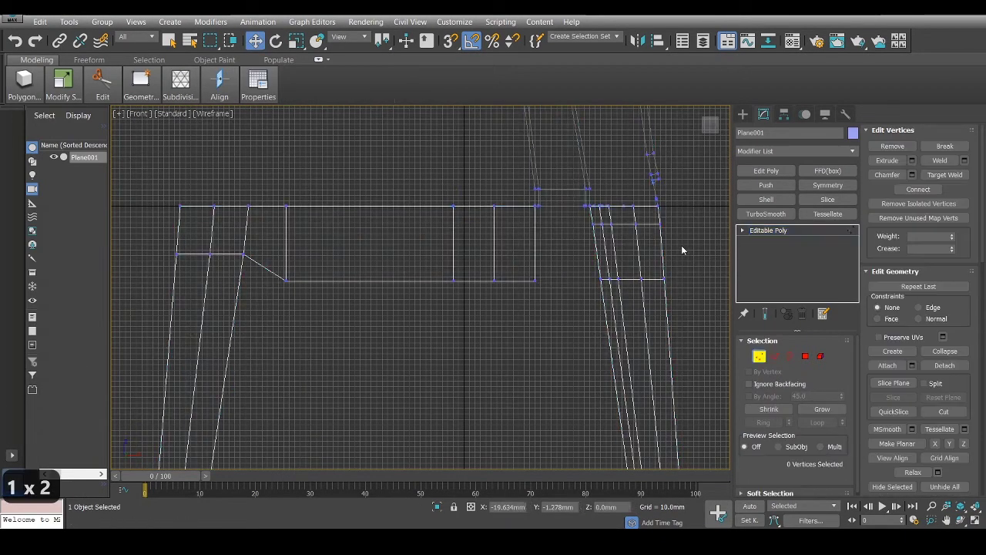
- Make the lower row of apron and leg vertices planar in Z, and raise it to about Z -100 mm
{"action": "left_click_drag", "start_coordinate": [683, 250], "coordinate": [148, 306]}
{"action": "left_click", "coordinate": [964, 445]}
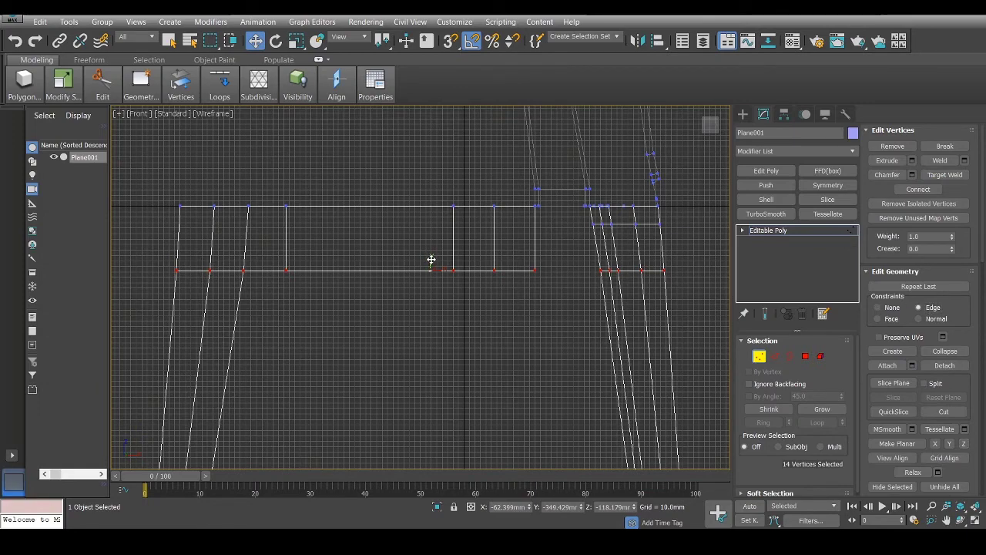
{"action": "left_click_drag", "start_coordinate": [432, 261], "coordinate": [431, 249]}
{"action": "key", "text": "alt+w"}
{"action": "key", "text": "alt+w"}
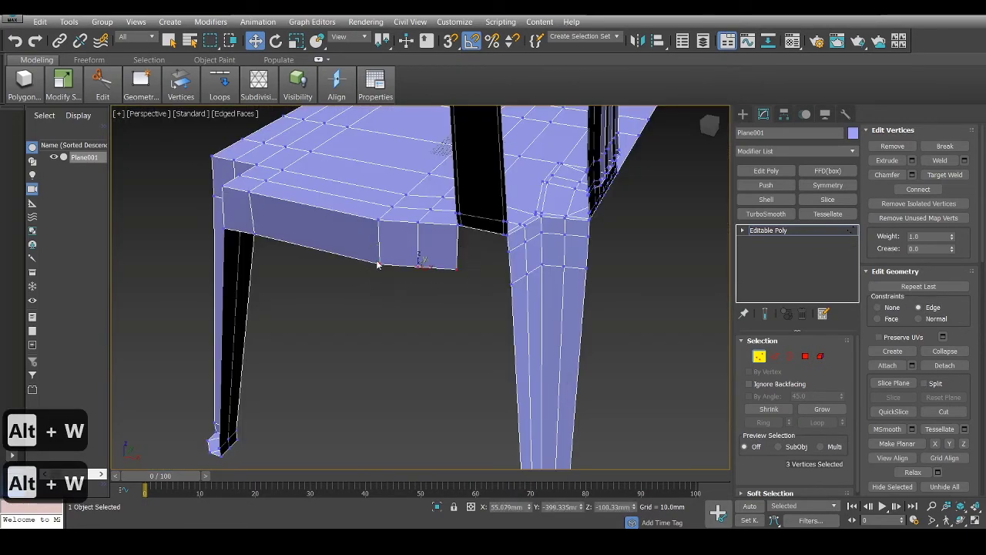
- Try to move the three lower vertices at the rear end of the side apron
{"action": "scroll", "coordinate": [378, 264], "scroll_direction": "up", "scroll_amount": 3}
{"action": "middle_click_drag", "start_coordinate": [440, 262], "coordinate": [384, 299], "text": "alt"}
{"action": "scroll", "coordinate": [385, 308], "scroll_direction": "up", "scroll_amount": 4}
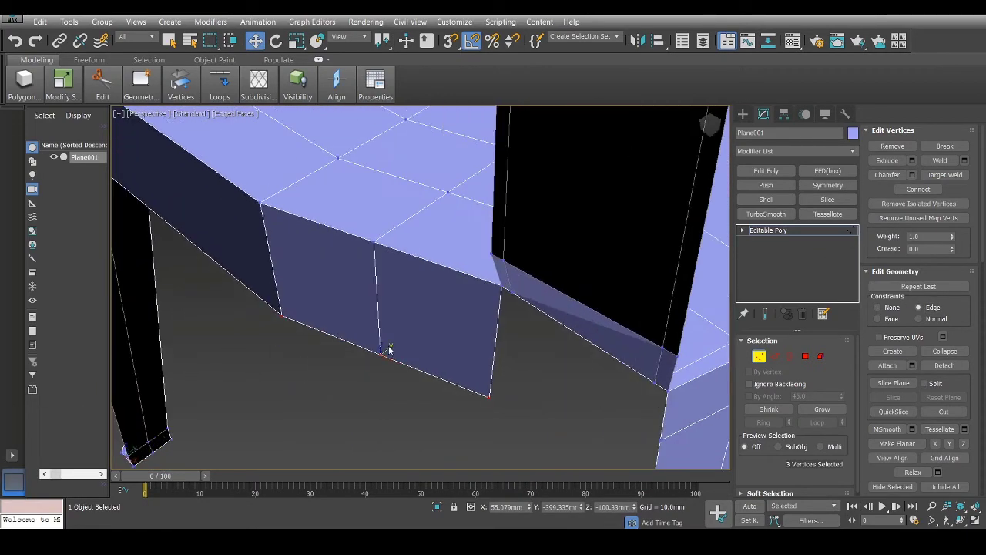
{"action": "left_click_drag", "start_coordinate": [389, 349], "coordinate": [373, 353]}
{"action": "key", "text": "ctrl+z"}
- Adjust the position of the lower vertex where the side apron meets the front leg
{"action": "middle_click_drag", "start_coordinate": [392, 356], "coordinate": [252, 206], "text": "alt"}
{"action": "left_click_drag", "start_coordinate": [348, 205], "coordinate": [333, 198]}
{"action": "scroll", "coordinate": [339, 212], "scroll_direction": "down", "scroll_amount": 6}
{"action": "scroll", "coordinate": [559, 231], "scroll_direction": "up", "scroll_amount": 3}
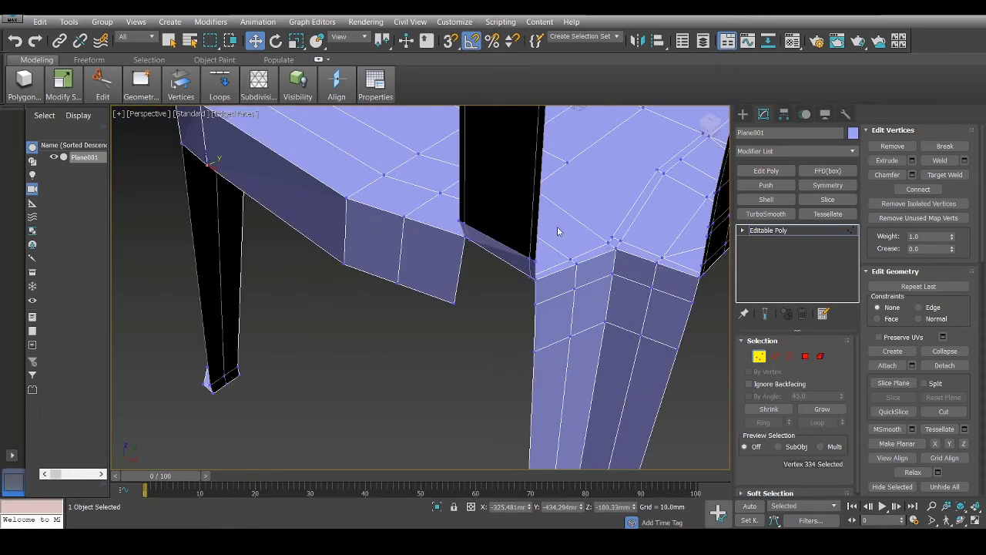
- Select the two seat front edges next to the front leg and extrude them downward to form the front apron
{"action": "middle_click_drag", "start_coordinate": [560, 231], "coordinate": [511, 201], "text": "alt"}
{"action": "middle_click_drag", "start_coordinate": [510, 201], "coordinate": [482, 366]}
{"action": "key", "text": "2"}
{"action": "left_click", "coordinate": [513, 357]}
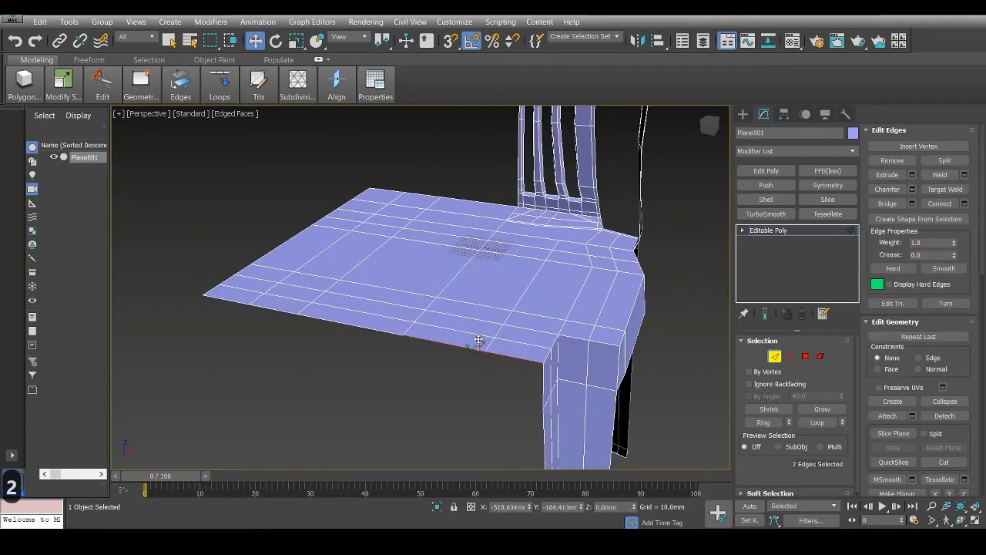
{"action": "left_click_drag", "start_coordinate": [478, 340], "coordinate": [470, 404], "text": "shift"}
- In the Left view, target-weld the front apron's lower corner vertex to the adjacent front leg vertex
{"action": "key", "text": "1"}
{"action": "key", "text": "alt+w"}
{"action": "key", "text": "alt+w"}
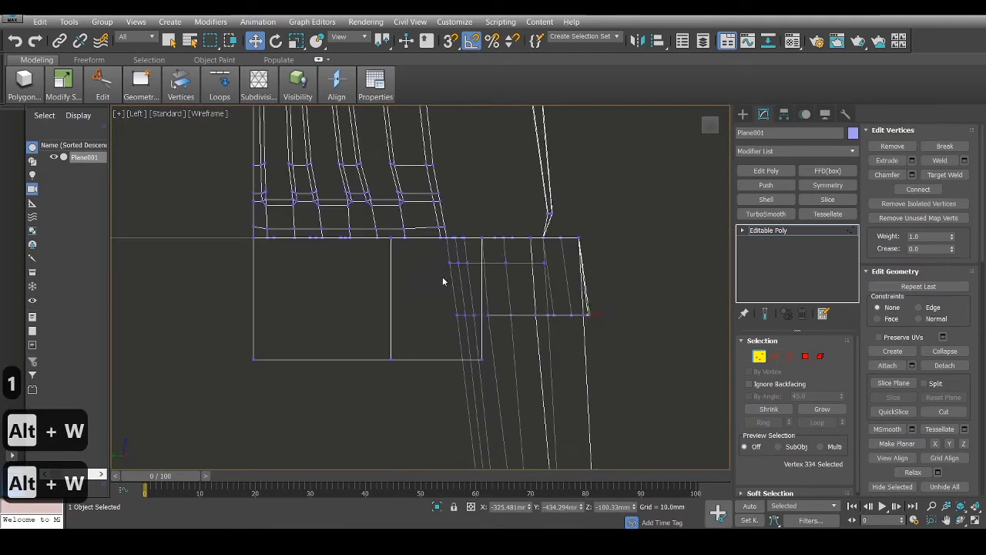
{"action": "scroll", "coordinate": [495, 333], "scroll_direction": "up", "scroll_amount": 4}
{"action": "right_click", "coordinate": [501, 330]}
{"action": "left_click", "coordinate": [468, 420]}
{"action": "left_click", "coordinate": [468, 380]}
{"action": "left_click", "coordinate": [479, 296]}
{"action": "right_click", "coordinate": [429, 322]}
{"action": "scroll", "coordinate": [428, 319], "scroll_direction": "down", "scroll_amount": 2}
{"action": "key", "text": "1"}
{"action": "key", "text": "1"}
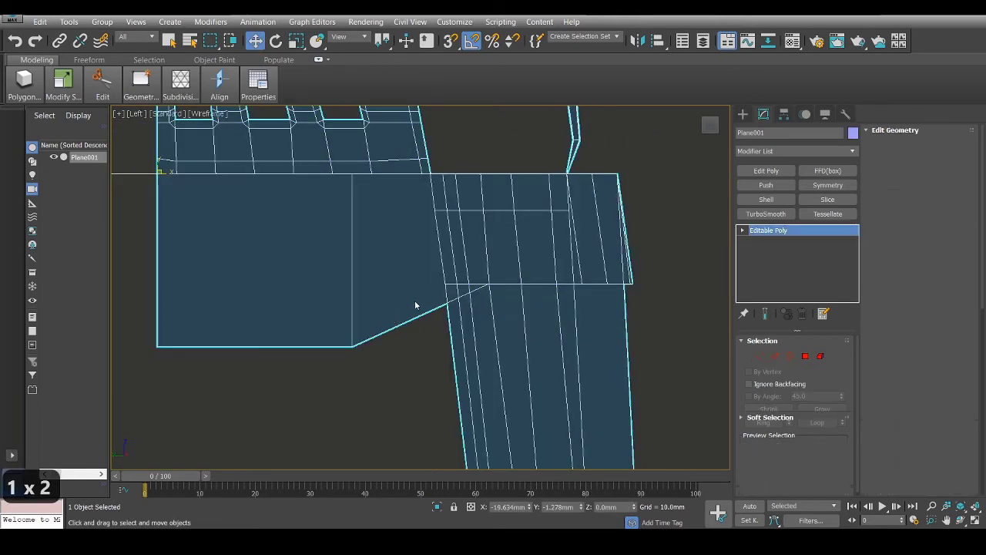
- Select the lower vertex row of the front apron and the legs and make it planar in Z
{"action": "scroll", "coordinate": [507, 283], "scroll_direction": "down", "scroll_amount": 3}
{"action": "left_click_drag", "start_coordinate": [603, 264], "coordinate": [288, 351]}
{"action": "left_click", "coordinate": [964, 444]}
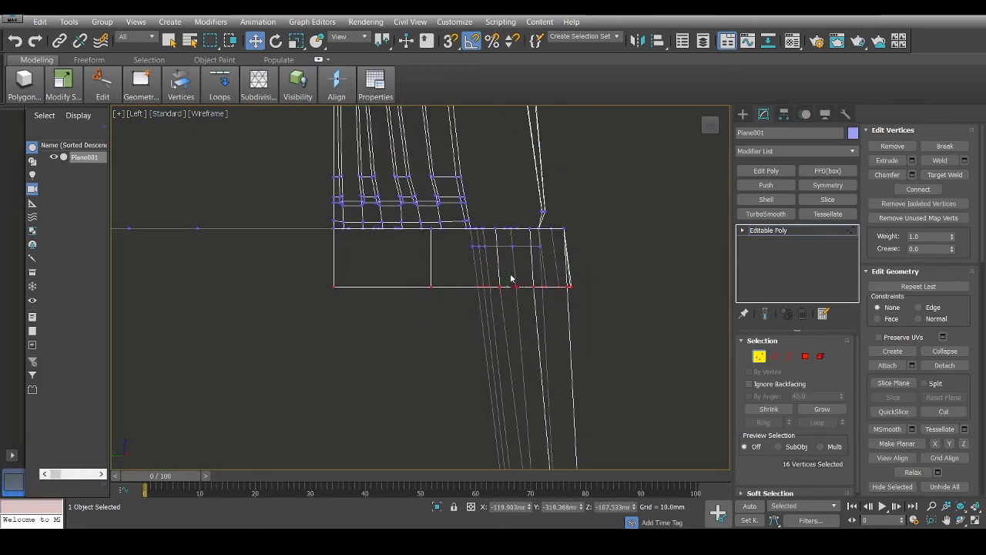
- Examine the underside of the seat, the aprons and the backrest slats in the Perspective view
{"action": "key", "text": "alt+w"}
{"action": "left_click", "coordinate": [636, 345]}
{"action": "key", "text": "alt+w"}
{"action": "middle_click_drag", "start_coordinate": [703, 161], "coordinate": [270, 216], "text": "alt"}
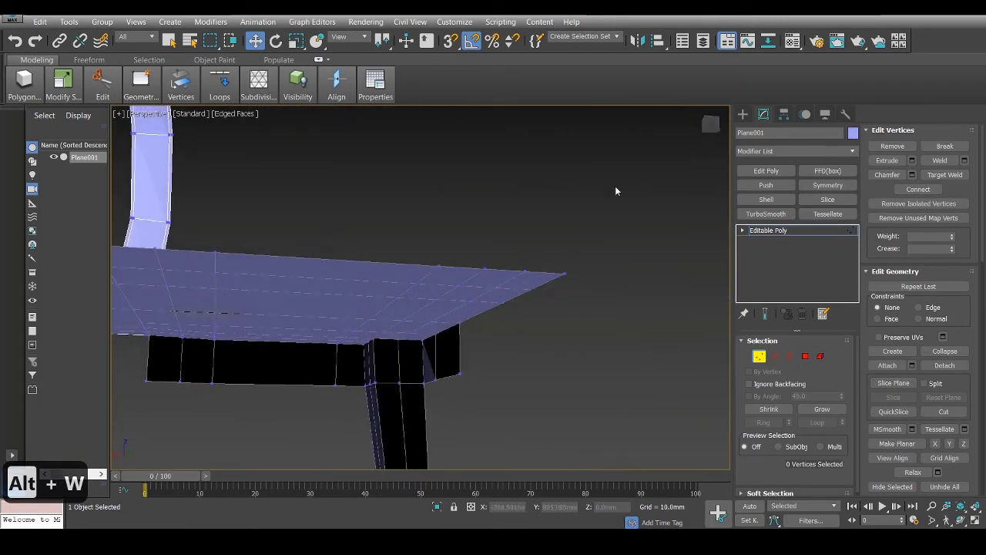
{"action": "middle_click_drag", "start_coordinate": [616, 186], "coordinate": [443, 296], "text": "alt"}
{"action": "middle_click_drag", "start_coordinate": [520, 198], "coordinate": [546, 344]}
{"action": "scroll", "coordinate": [418, 260], "scroll_direction": "up", "scroll_amount": 3}
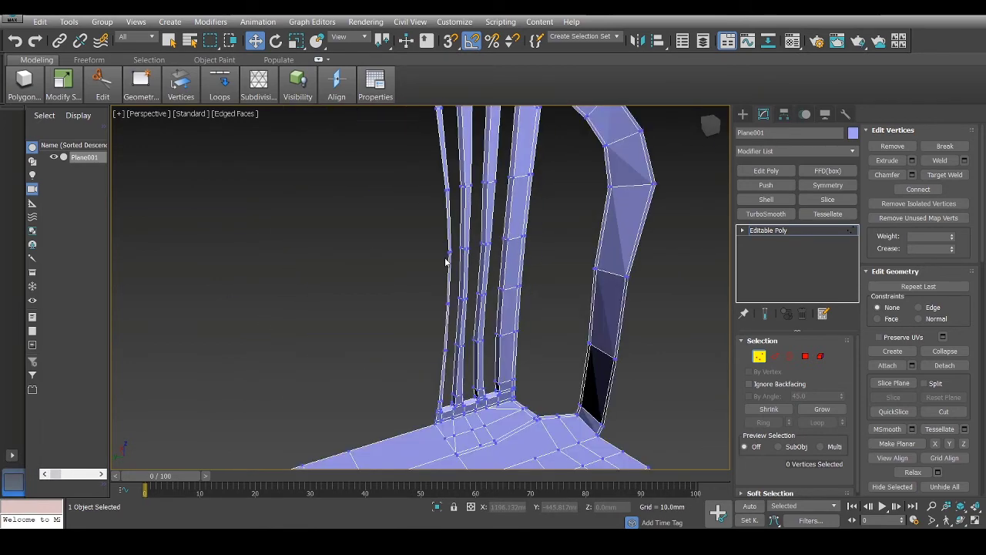
{"action": "mouse_move", "coordinate": [447, 264]}
{"action": "middle_mouse_down", "text": "alt"}
{"action": "mouse_move", "coordinate": [420, 286]}
{"action": "mouse_move", "coordinate": [444, 271]}
{"action": "middle_mouse_up", "text": "alt"}
{"action": "scroll", "coordinate": [513, 269], "scroll_direction": "up", "scroll_amount": 5}
{"action": "scroll", "coordinate": [512, 271], "scroll_direction": "down", "scroll_amount": 2}
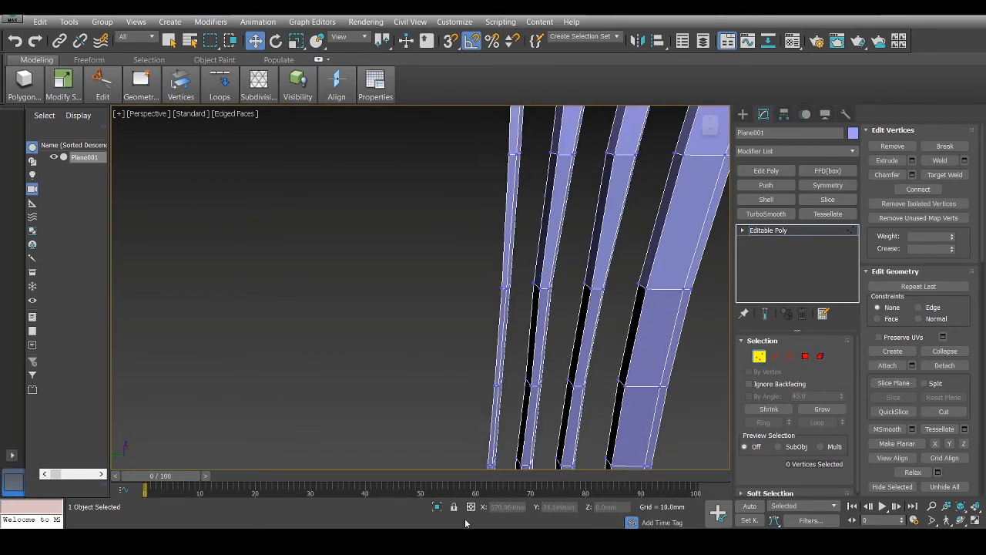
{"action": "scroll", "coordinate": [526, 389], "scroll_direction": "down", "scroll_amount": 5}
{"action": "middle_click_drag", "start_coordinate": [526, 394], "coordinate": [431, 320]}
- Clone the whole half-chair element to a separate object placed beside the original
{"action": "left_click", "coordinate": [823, 361]}
{"action": "mouse_move", "coordinate": [485, 299]}
{"action": "left_mouse_down"}
{"action": "mouse_move", "coordinate": [539, 340]}
{"action": "mouse_move", "coordinate": [331, 277]}
{"action": "left_mouse_up"}
{"action": "left_click", "coordinate": [504, 342]}
{"action": "left_click", "coordinate": [551, 280]}
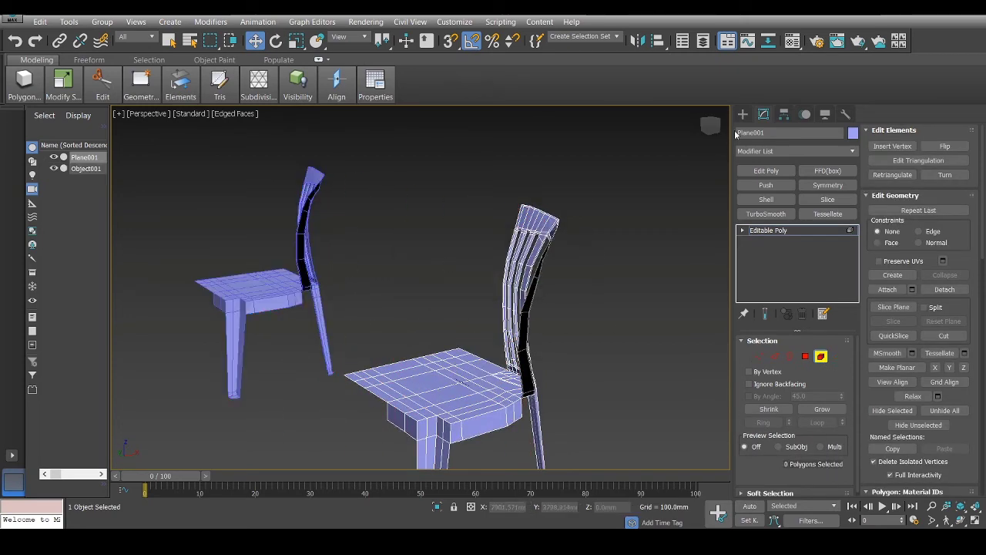
- Hide the unselected chair copy and save the scene
{"action": "right_click", "coordinate": [497, 235]}
{"action": "left_click", "coordinate": [560, 190]}
{"action": "key", "text": "ctrl+s"}
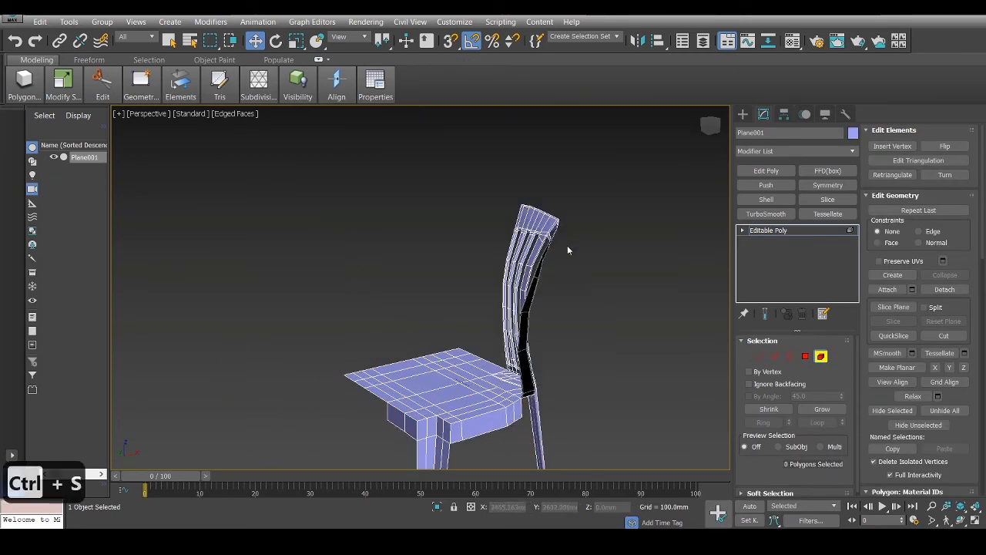